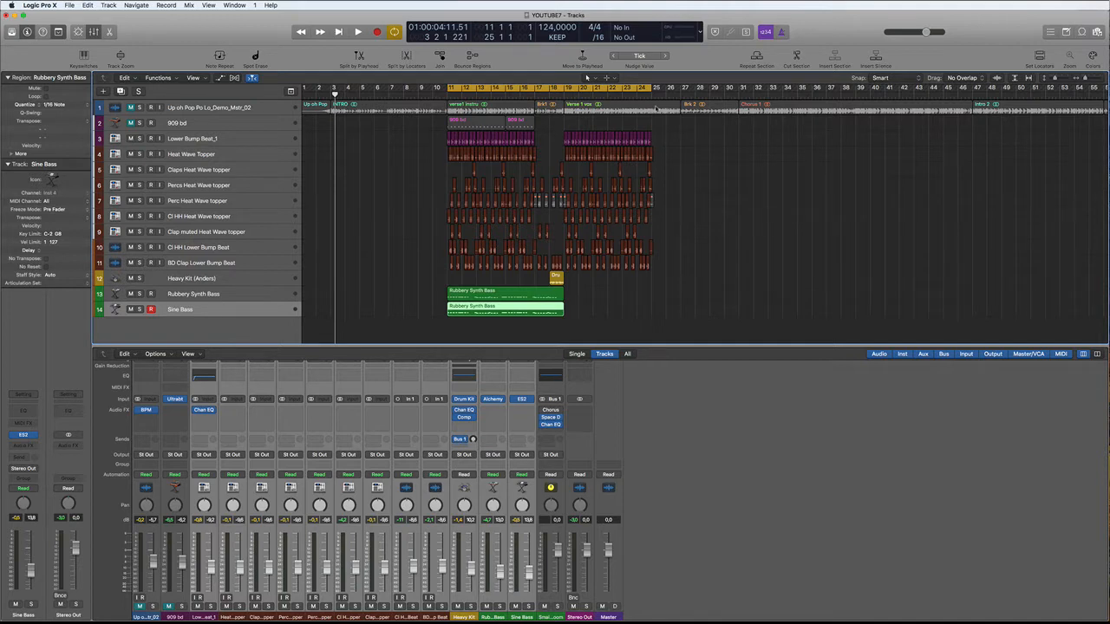
# Listen to the existing arrangement through the first instrumental verse section
pyautogui.press('space')
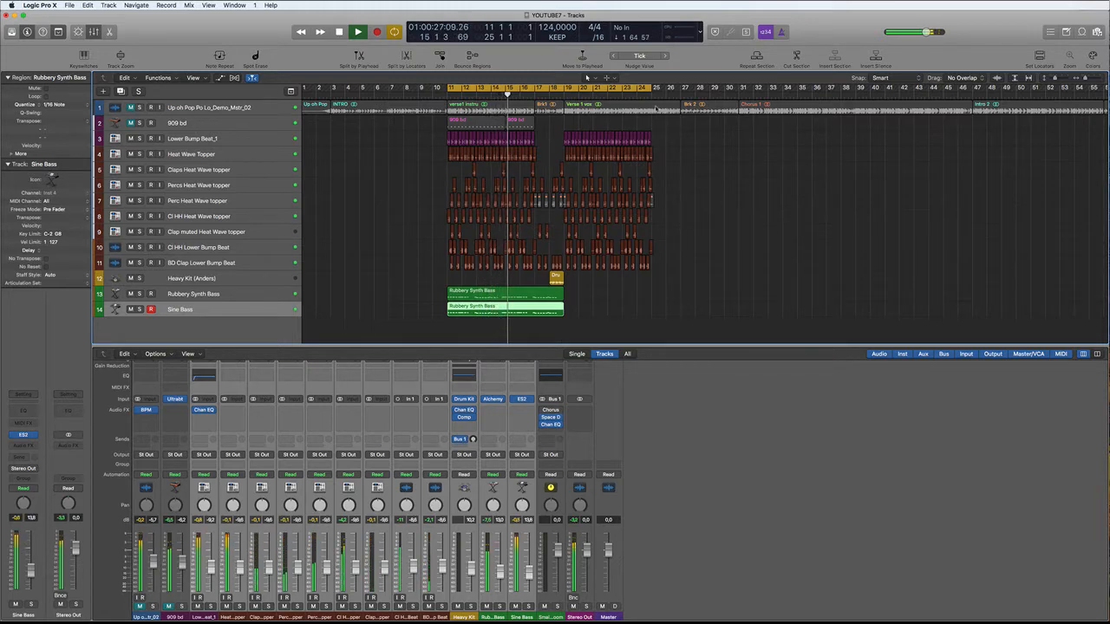
pyautogui.press('space')
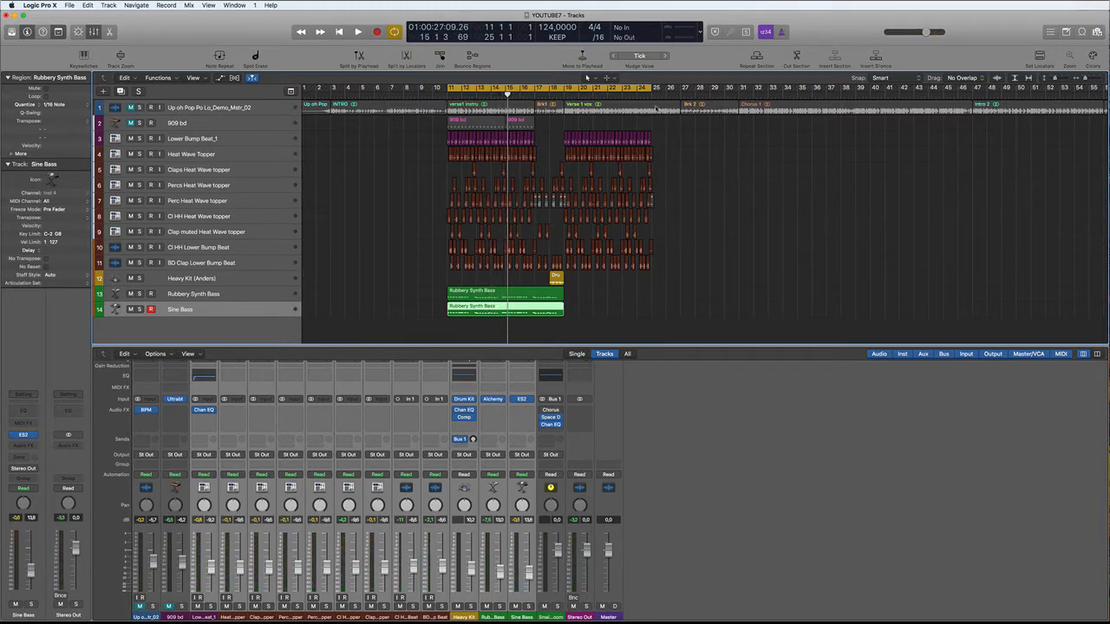
# Create 2 new software instrument tracks with empty channel strips
pyautogui.click(103, 91)
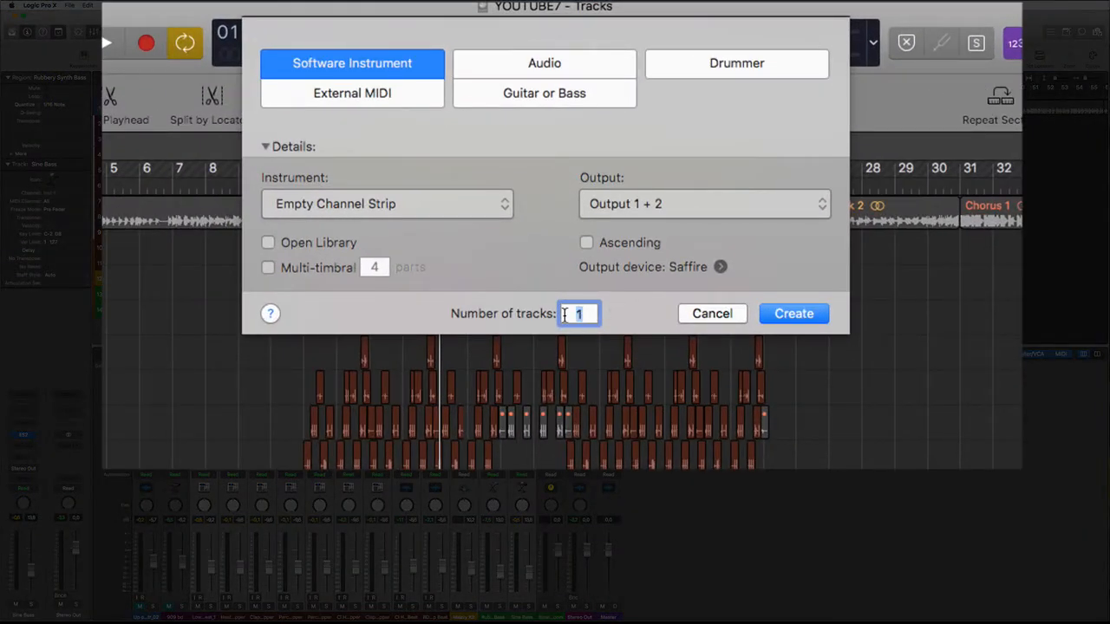
pyautogui.write('2')
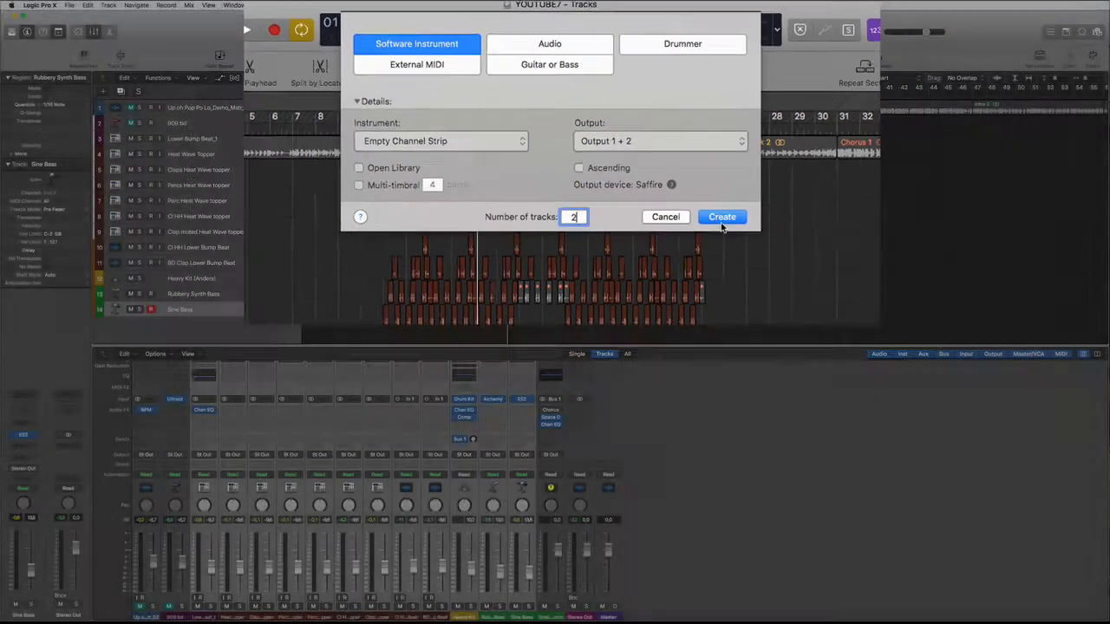
pyautogui.press('Return')
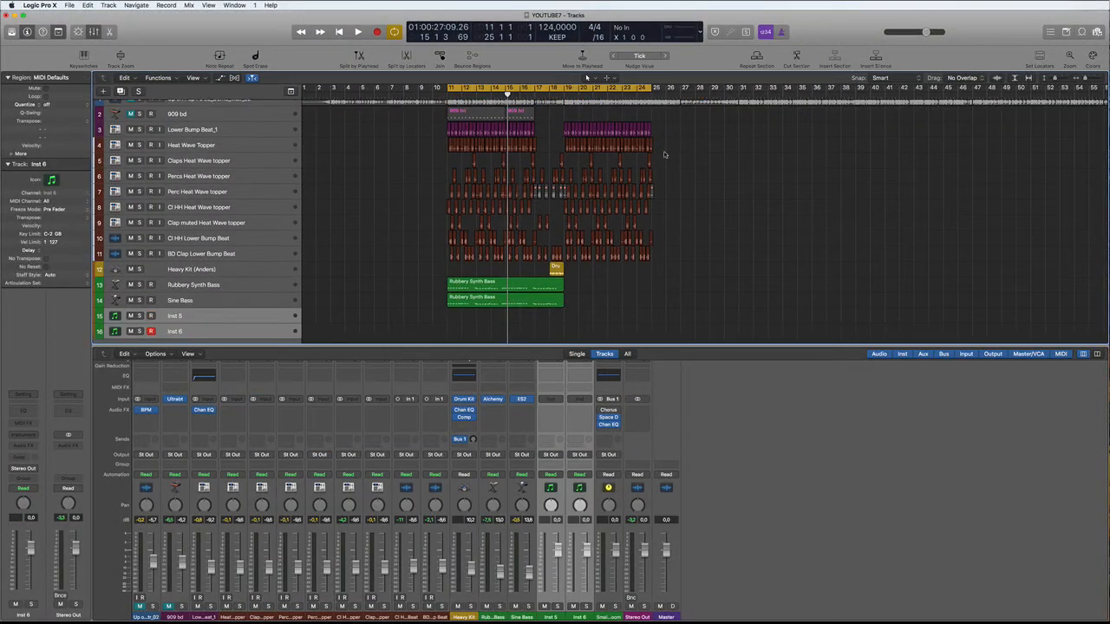
# Load the stereo EXS24 sampler on both new instrument tracks and move its window clear of the arrangement
pyautogui.click(557, 400)
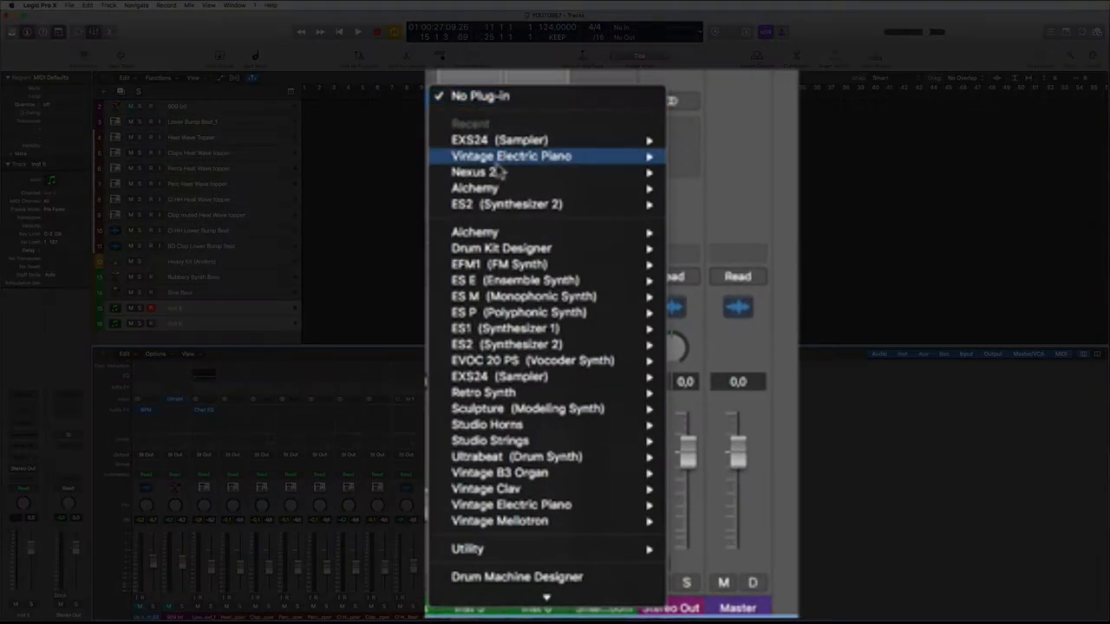
pyautogui.moveTo(501, 395)
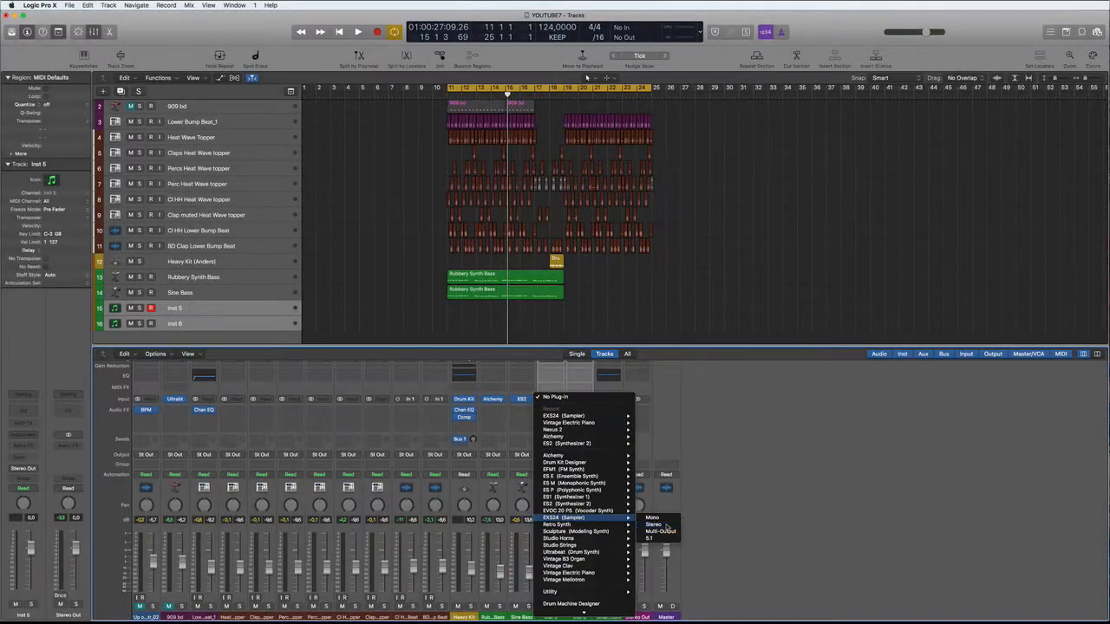
pyautogui.click(707, 392)
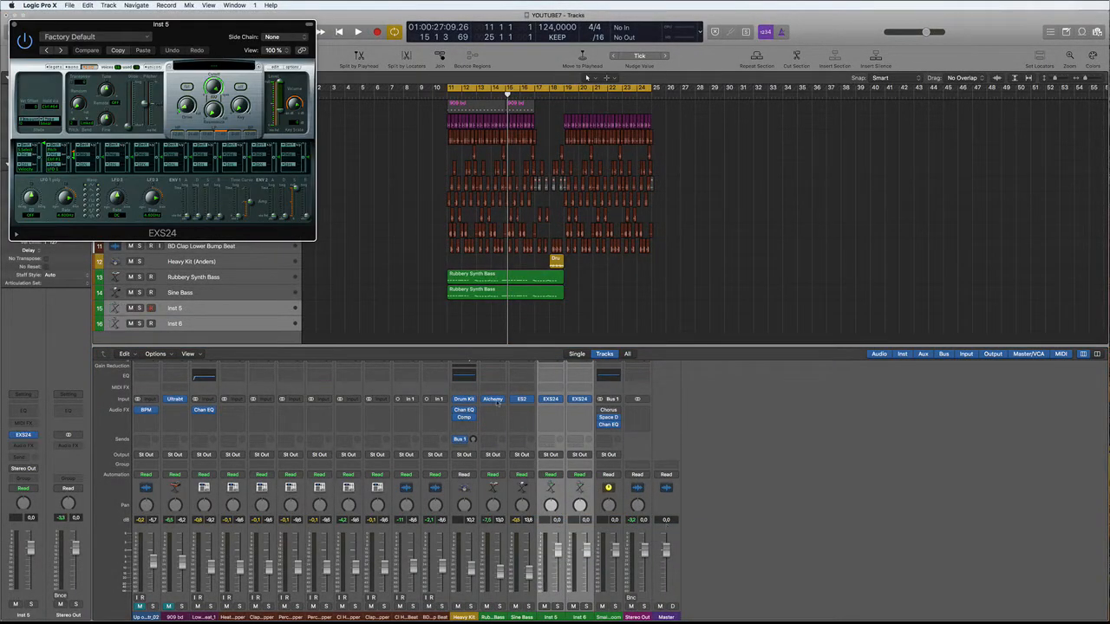
pyautogui.moveTo(209, 25); pyautogui.dragTo(900, 104)
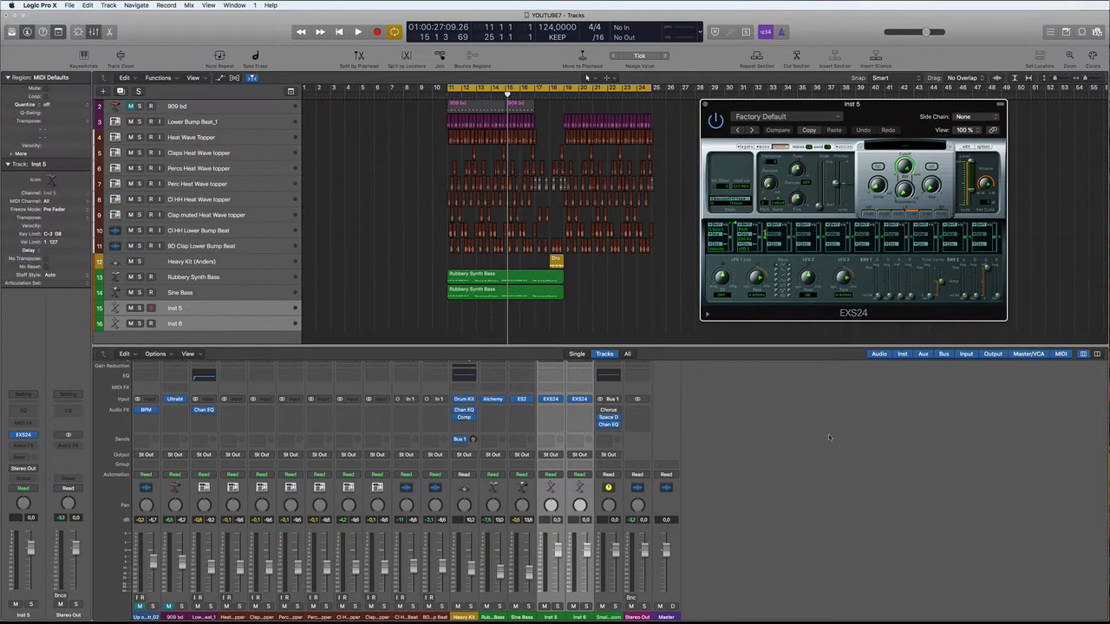
# Link the EXS24 window to the channel selection, test it by switching between Inst 5 and Inst 6, and close the window
pyautogui.click(653, 411)
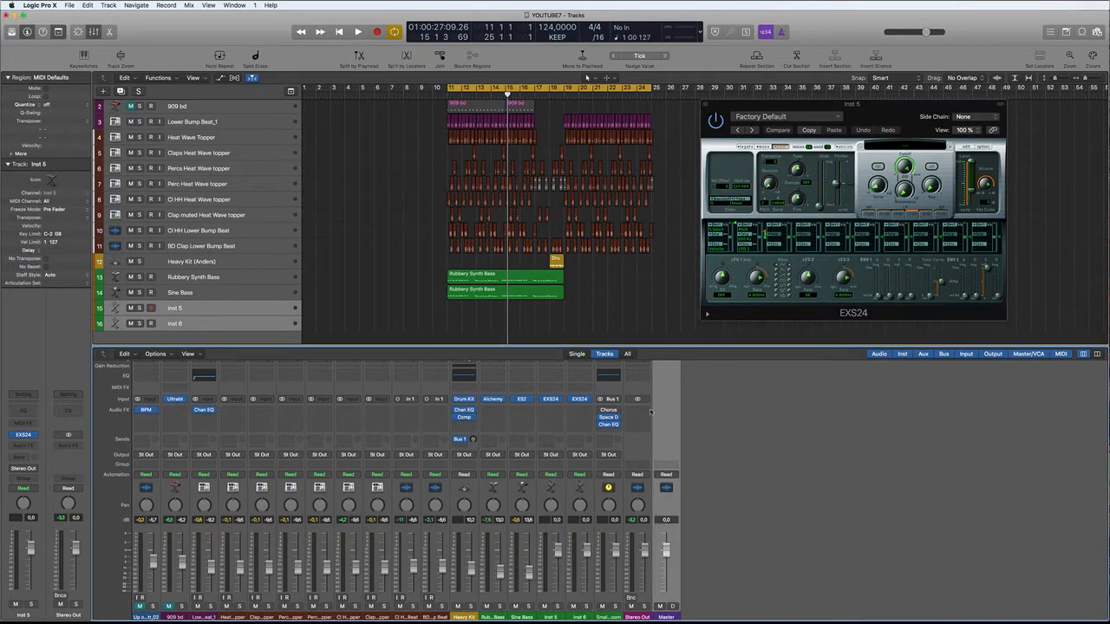
pyautogui.click(548, 616)
pyautogui.click(993, 130)
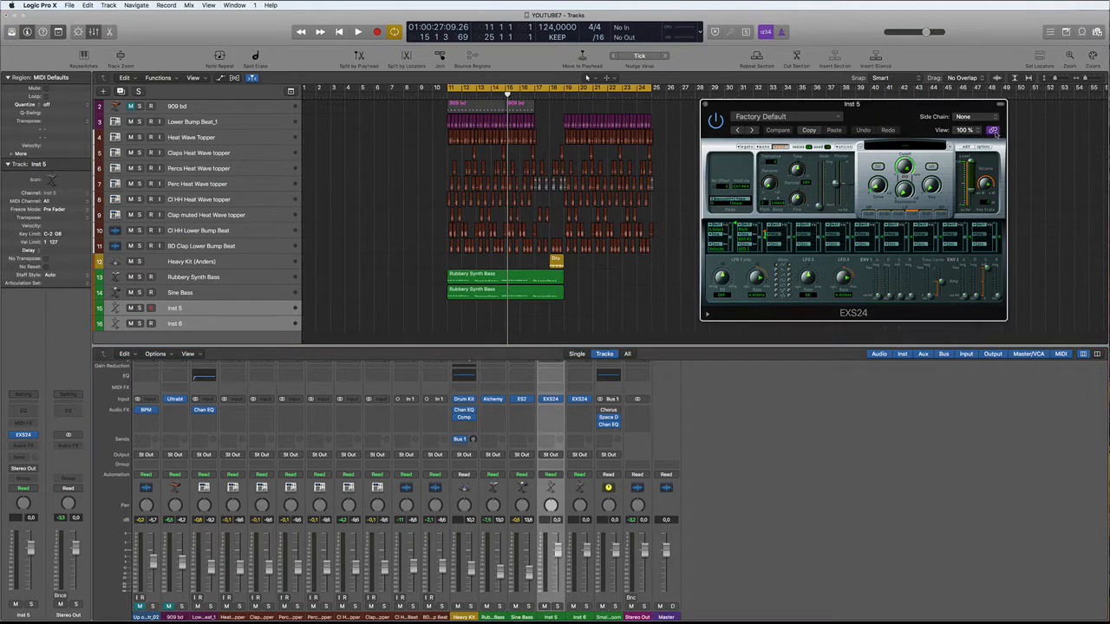
pyautogui.click(589, 617)
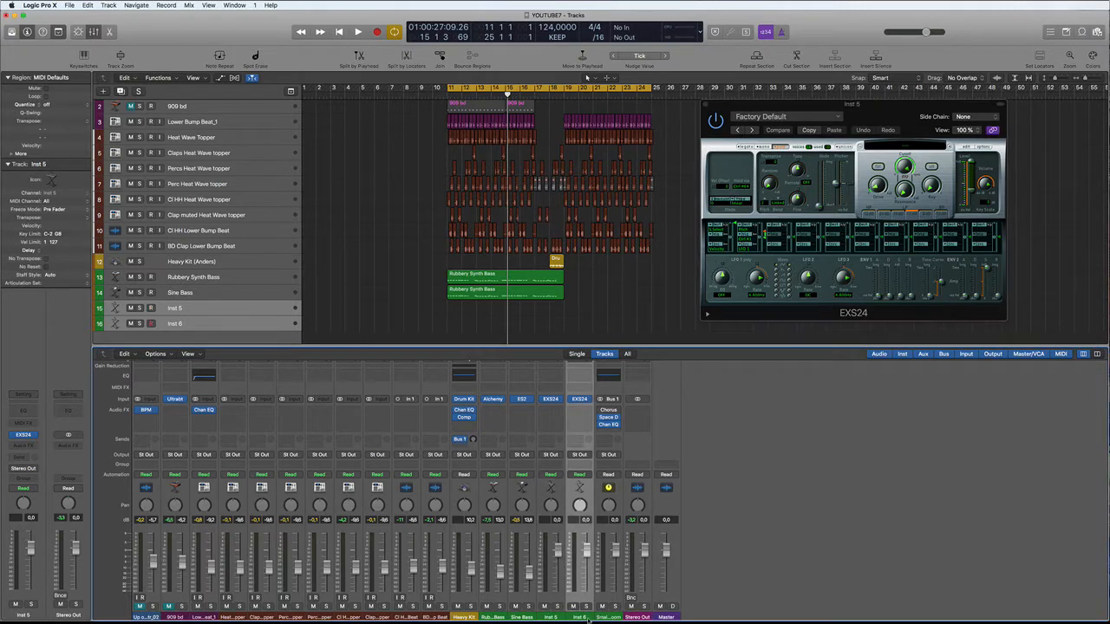
pyautogui.click(557, 618)
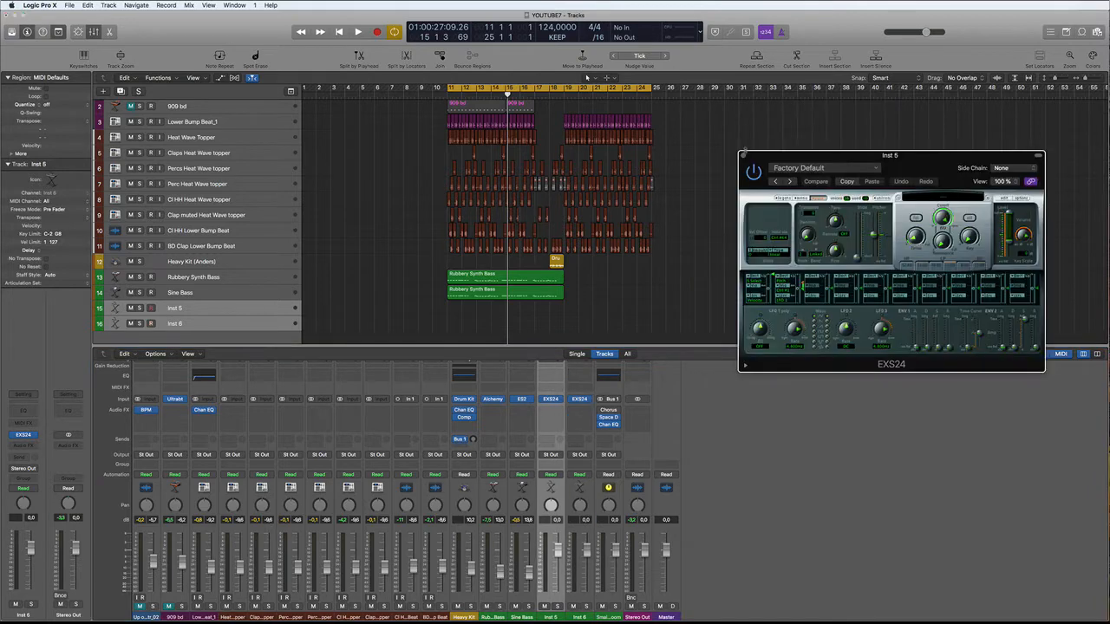
pyautogui.click(743, 156)
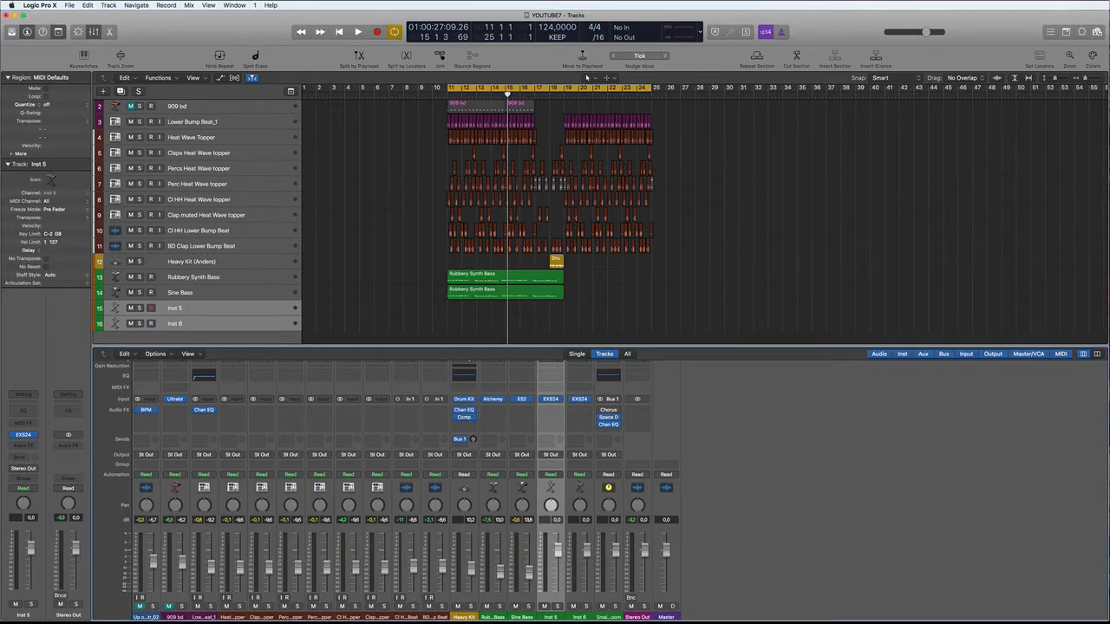
# Hide the mixer and import the movie file at bar 1, extracting only its audio track without opening the movie
pyautogui.keyDown('super'); pyautogui.click(396, 309); pyautogui.keyUp('super')
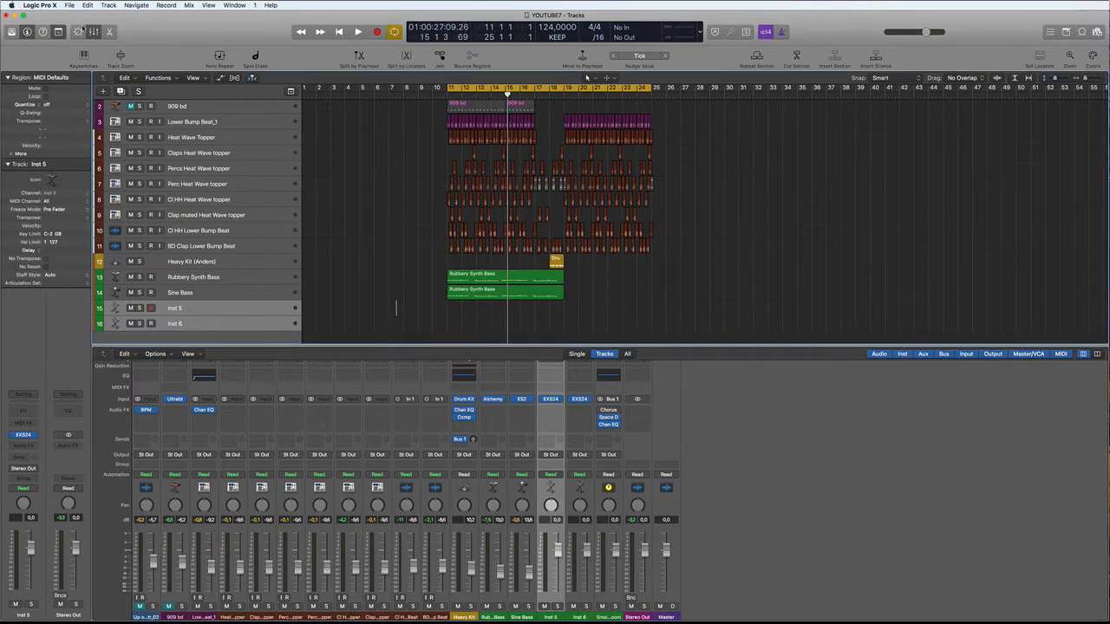
pyautogui.press('x')
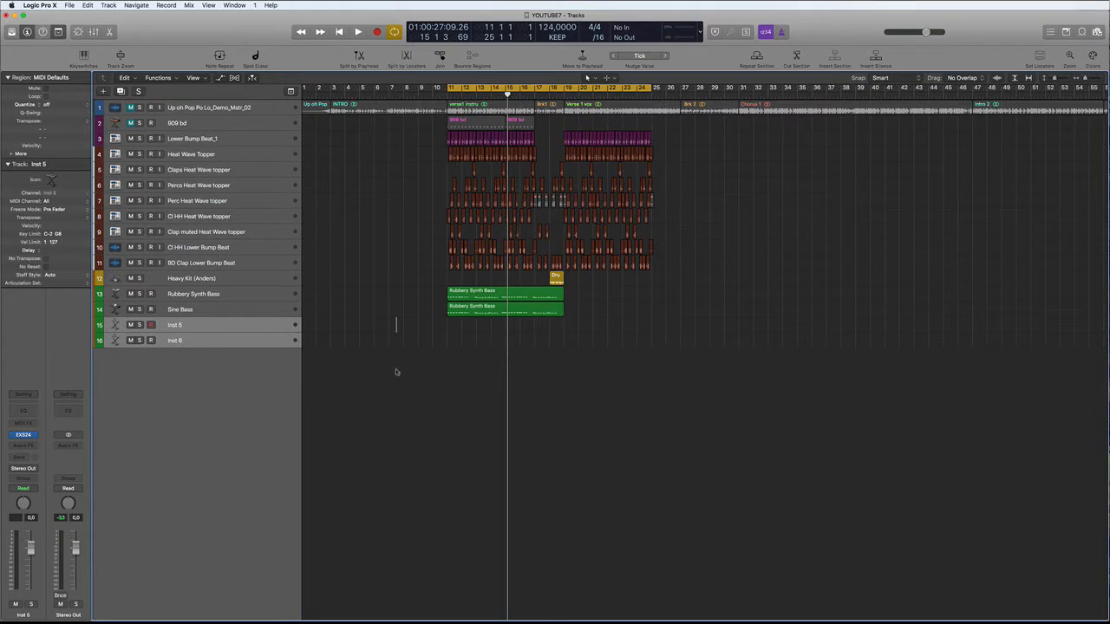
pyautogui.moveTo(252, 458); pyautogui.dragTo(306, 401)
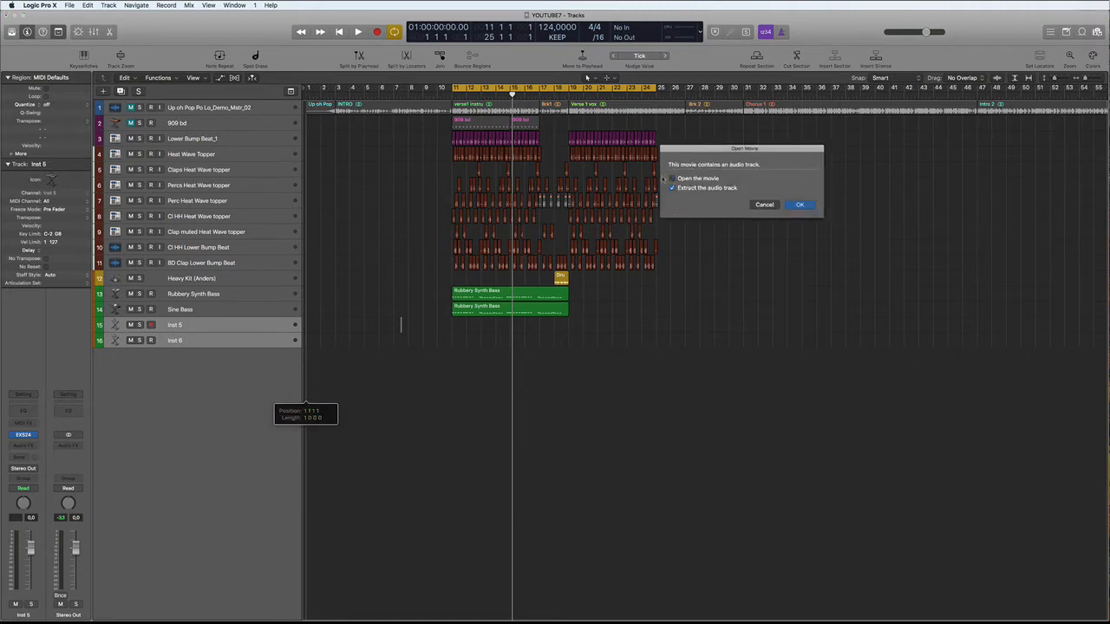
pyautogui.click(800, 204)
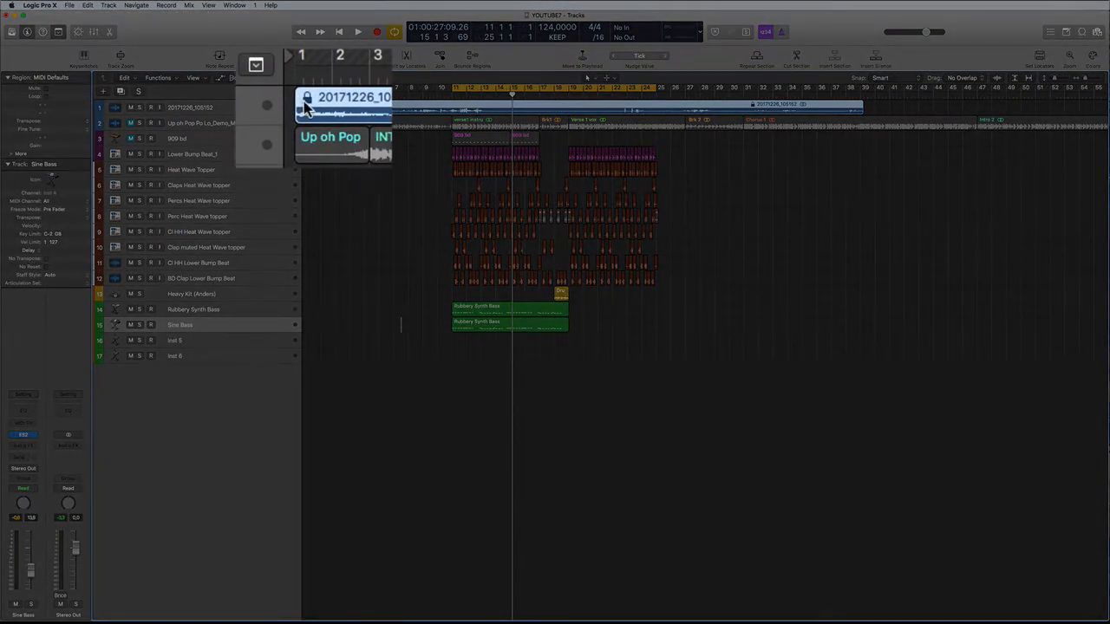
# Unlock the SMPTE position of the imported 20171226_105152 audio region
pyautogui.click(319, 104)
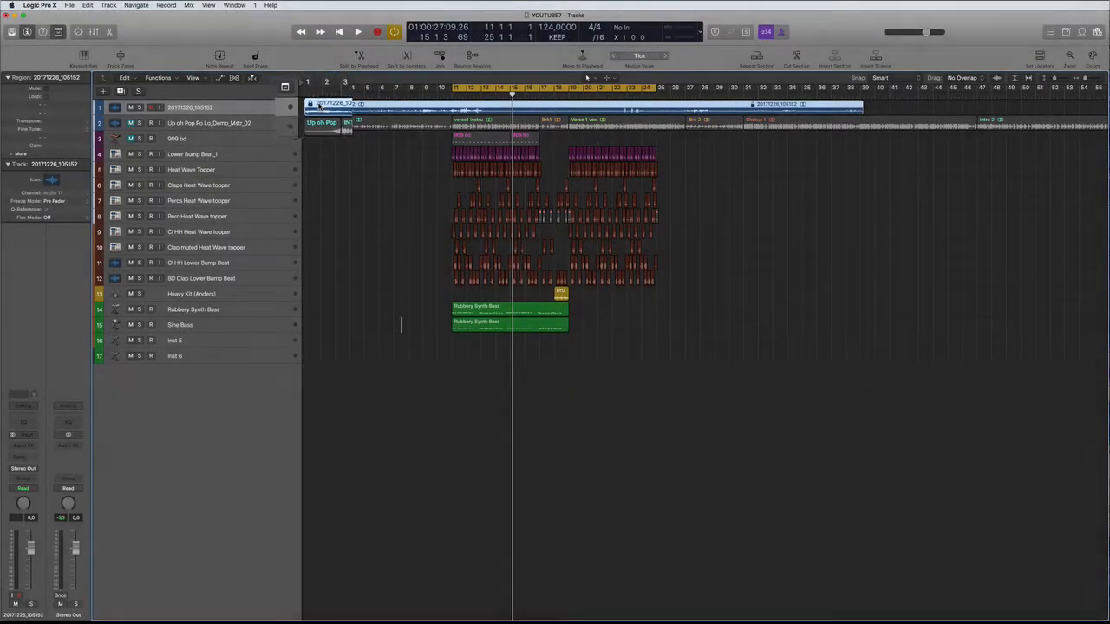
pyautogui.rightClick(319, 104)
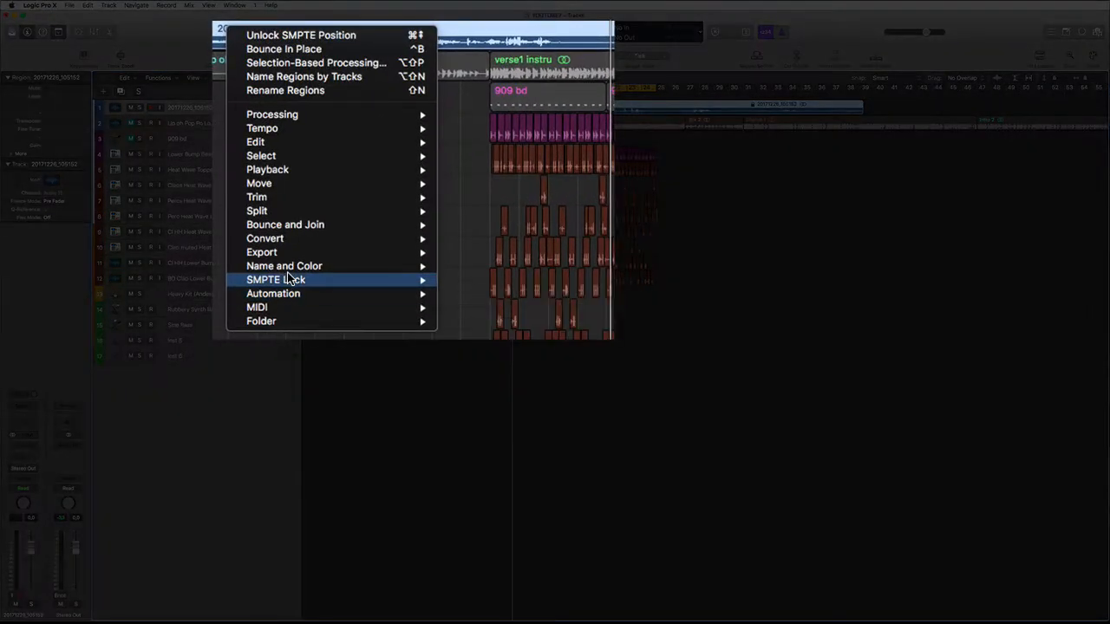
pyautogui.moveTo(290, 279)
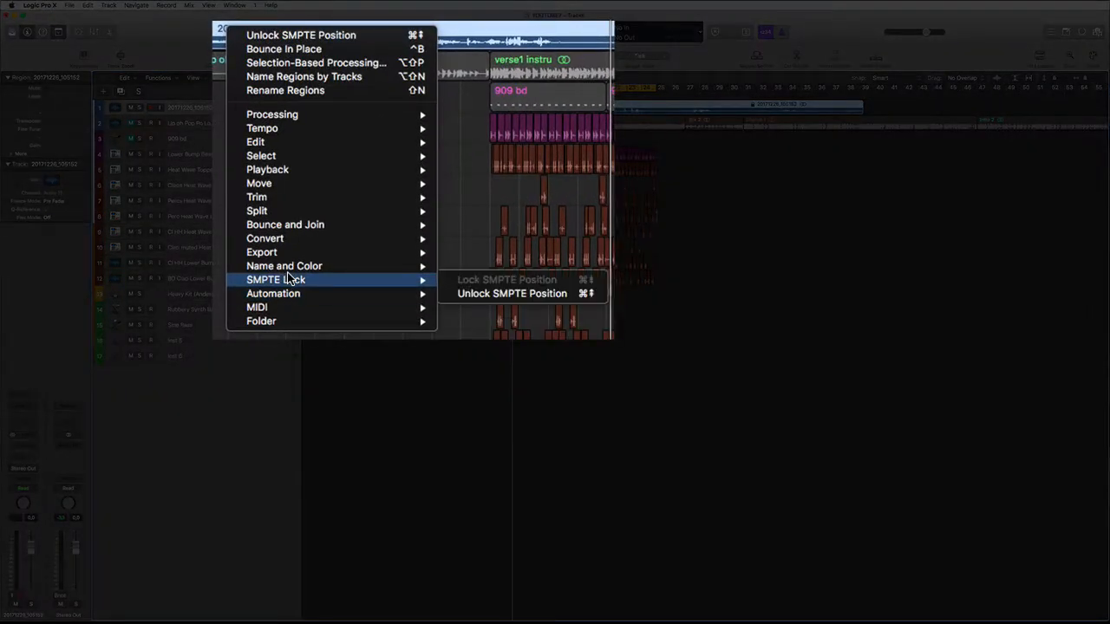
pyautogui.click(553, 297)
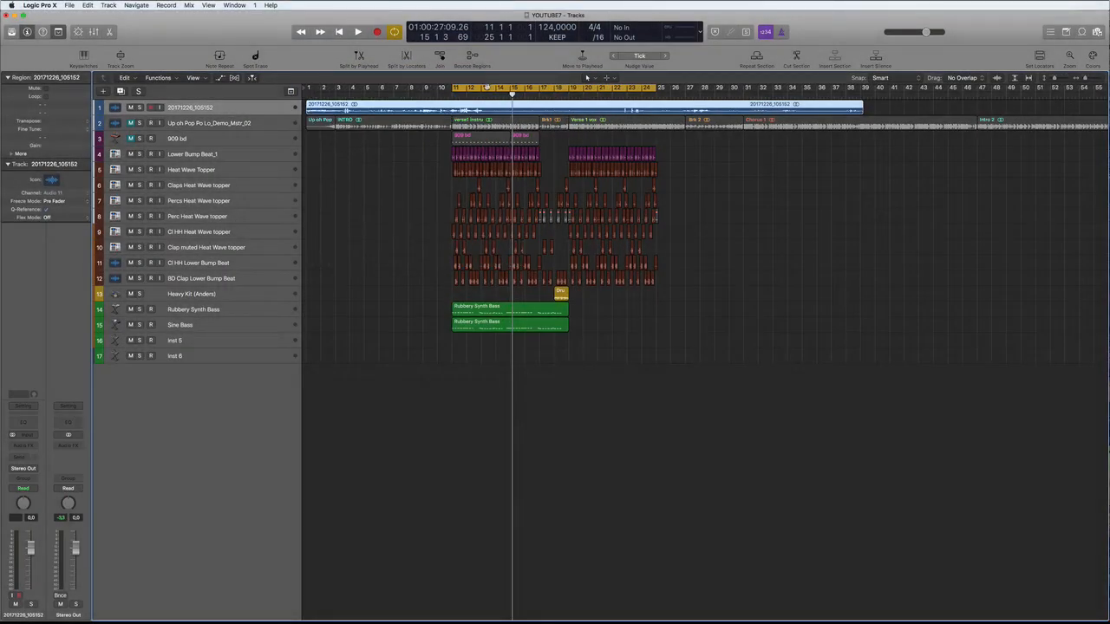
# Turn off cycle mode and solo the 20171226_105152 track, fitting its region to the view
pyautogui.click(487, 87)
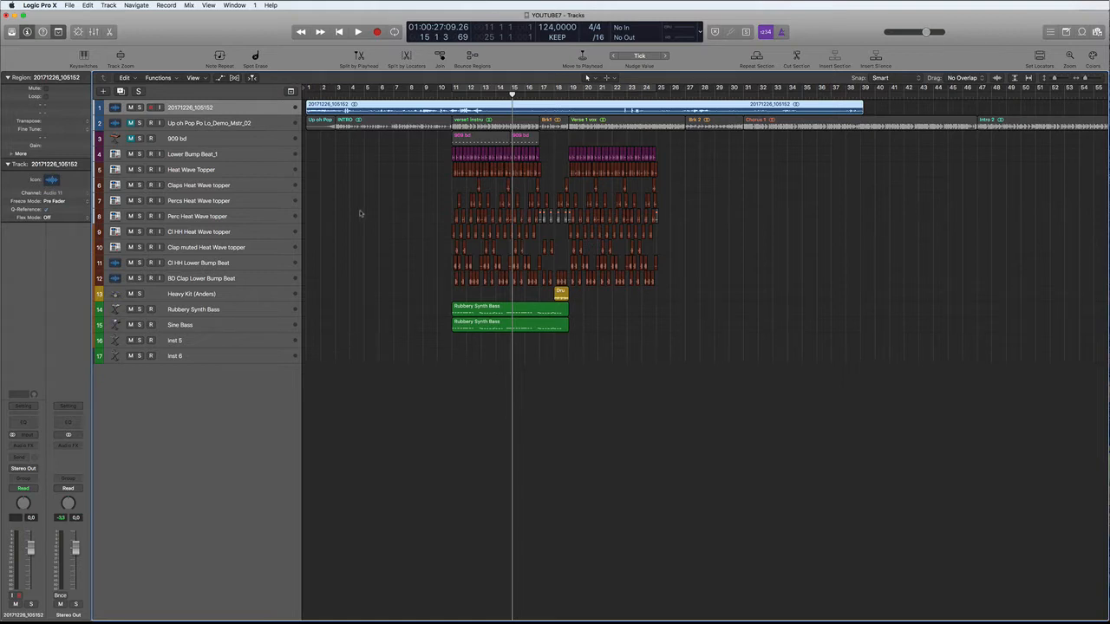
pyautogui.click(139, 108)
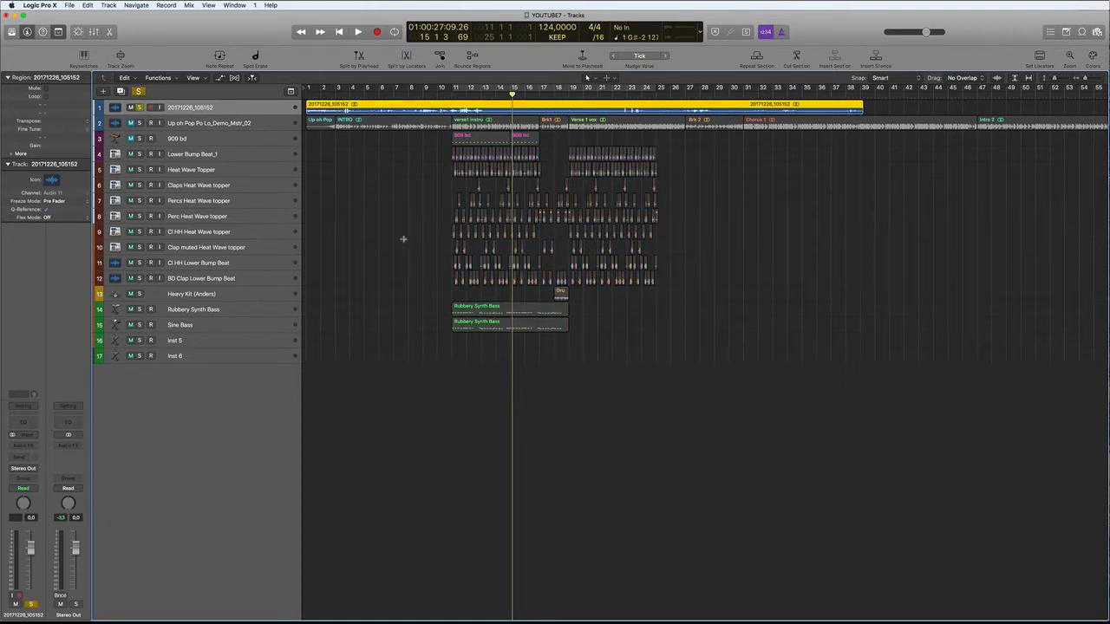
pyautogui.press('z')
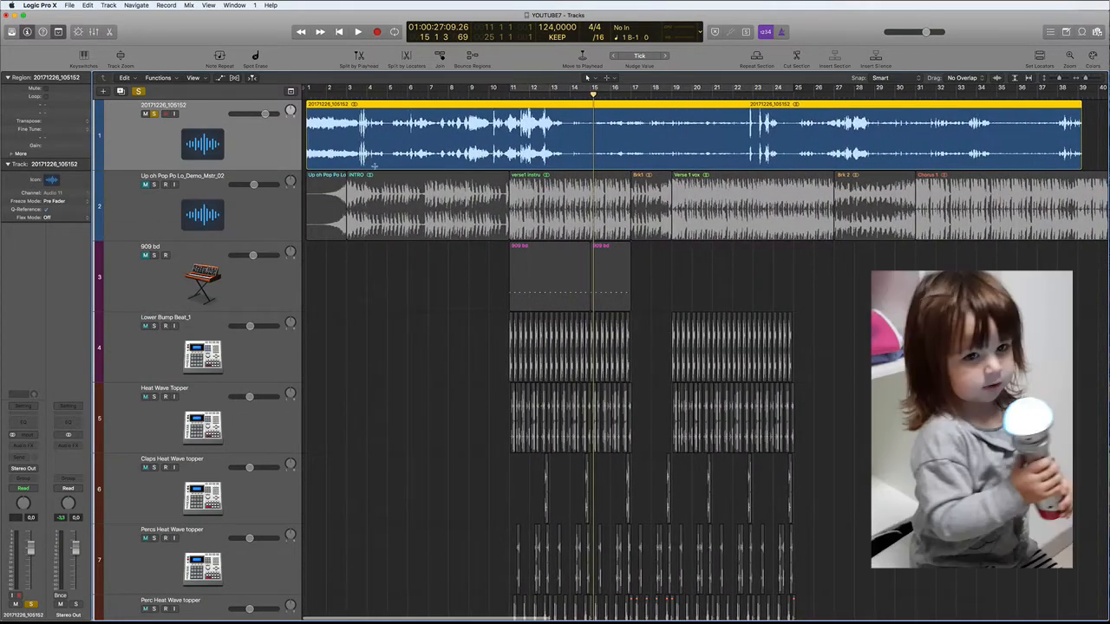
# Listen to the soloed recording from around bar 3, bar 2 and the very start to find the usable vocal sound
pyautogui.click(347, 90)
pyautogui.press('space')
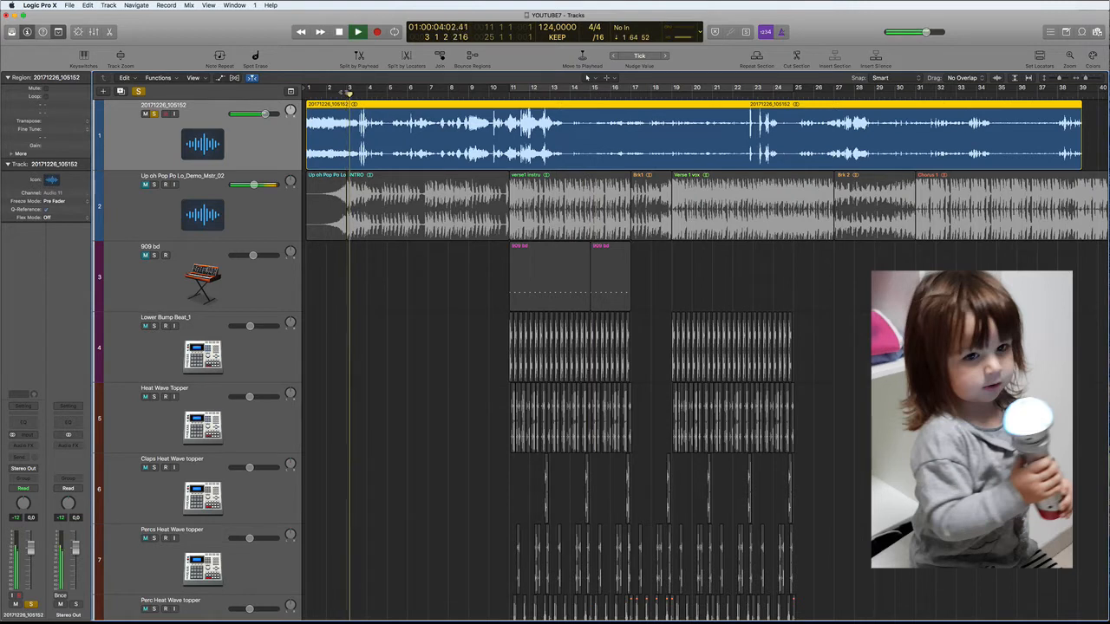
pyautogui.press('space')
pyautogui.click(323, 92)
pyautogui.press('space')
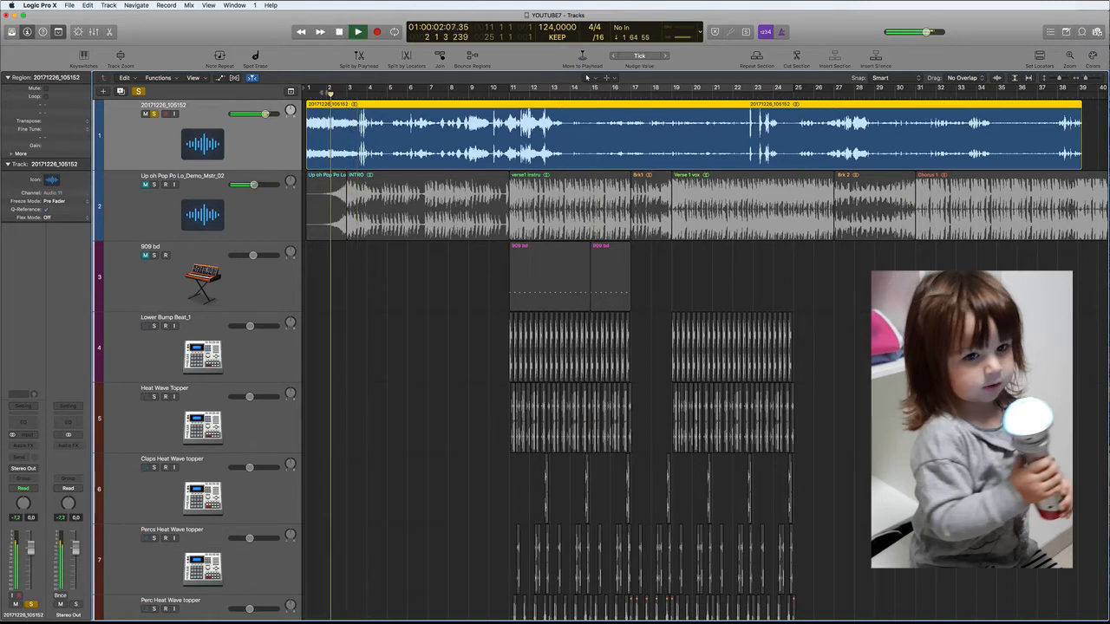
pyautogui.press('space')
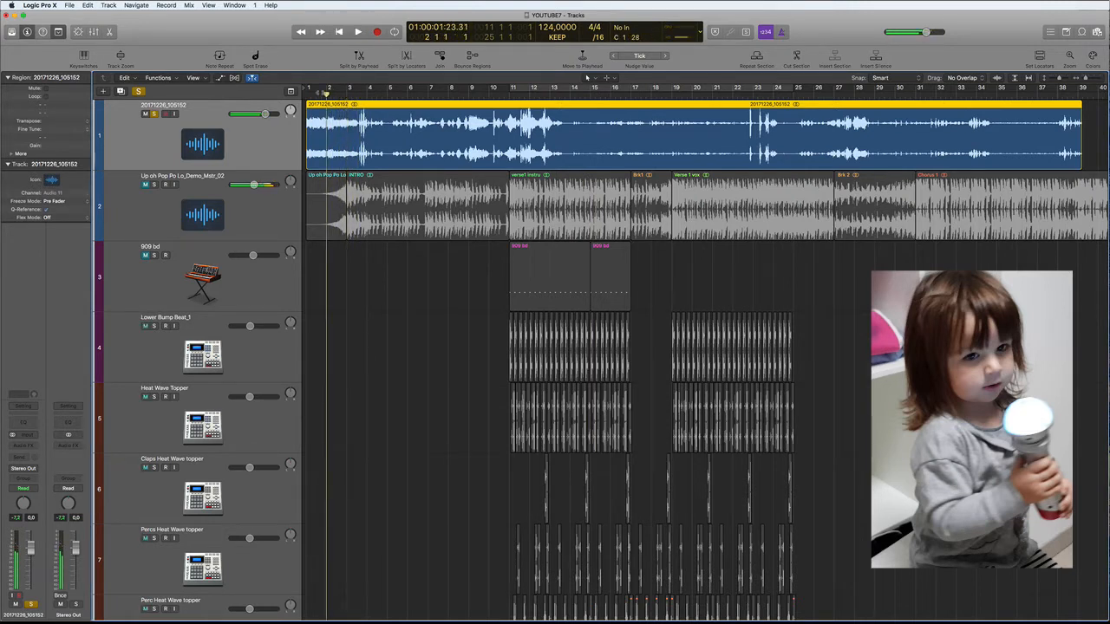
pyautogui.press('space')
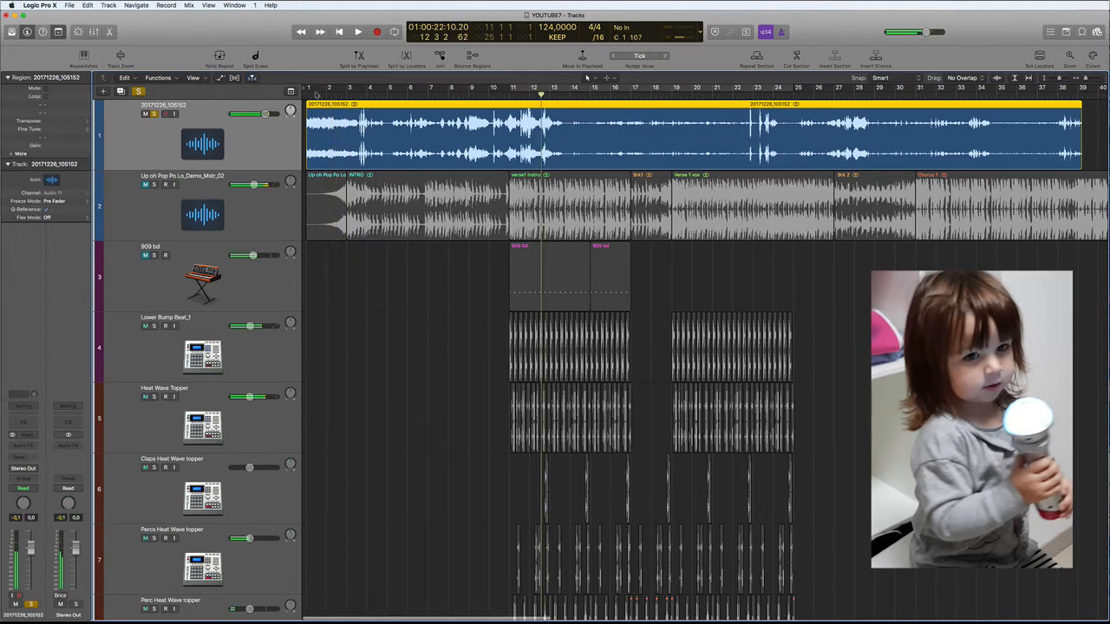
pyautogui.press('Return')
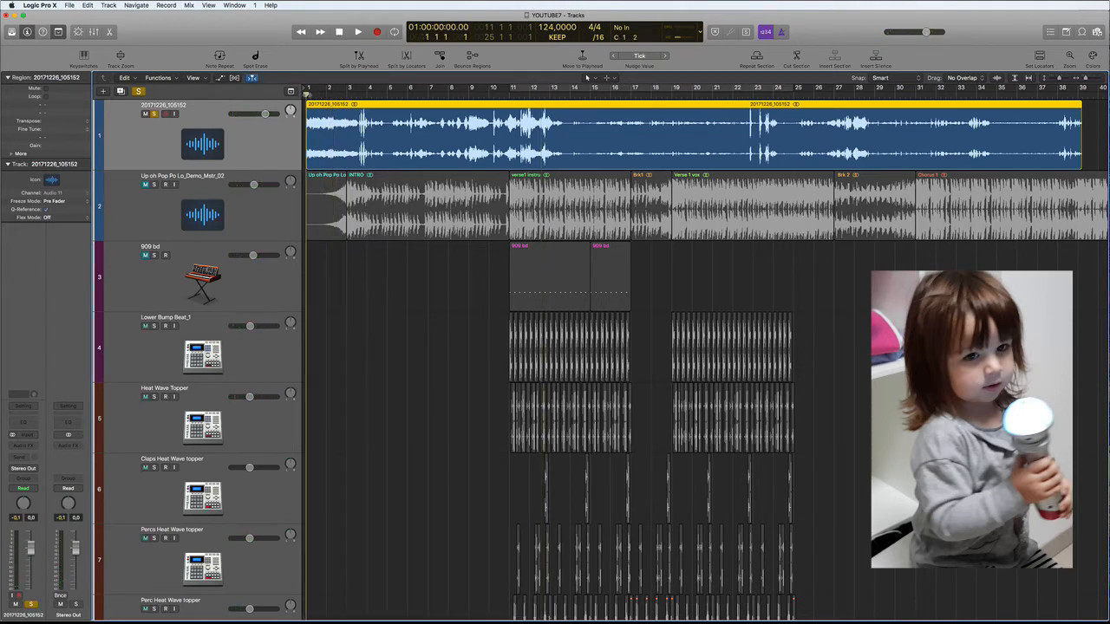
pyautogui.press('space')
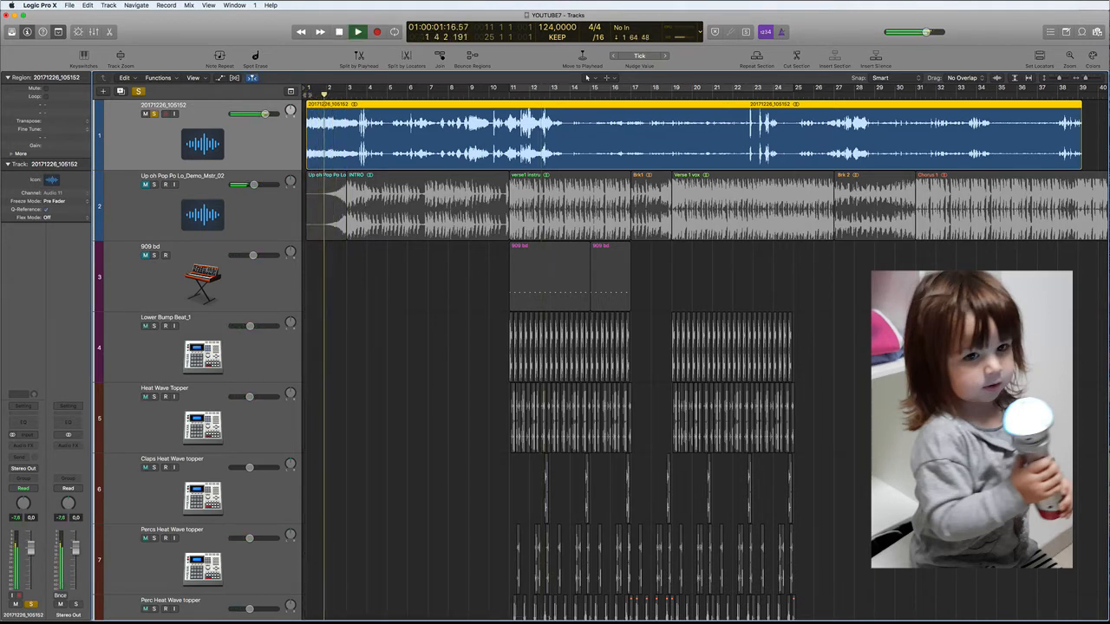
pyautogui.press('space')
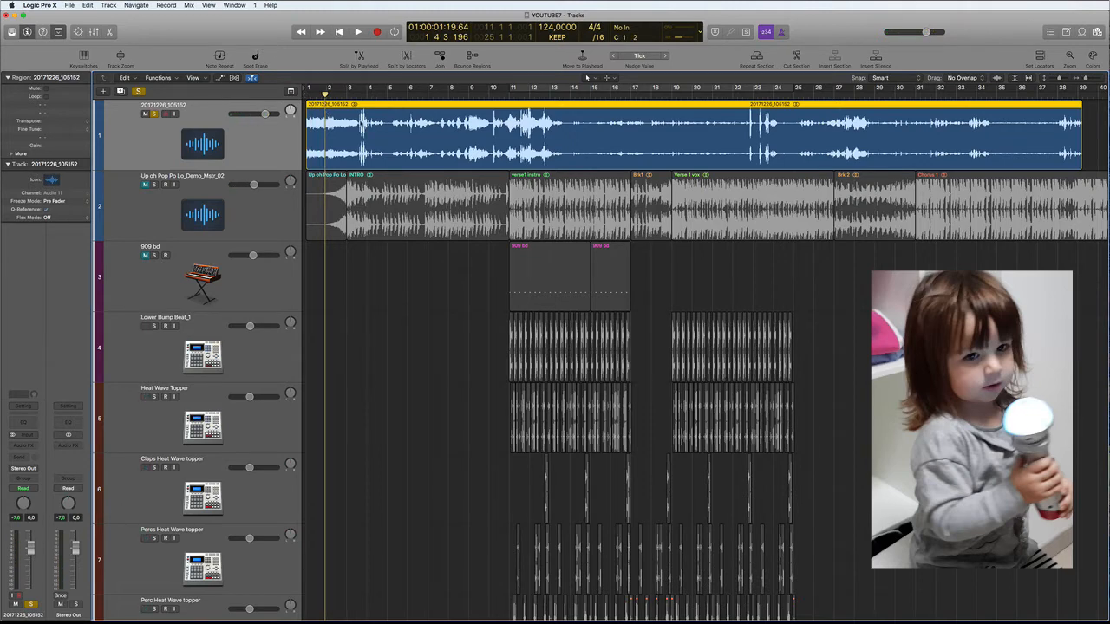
# Set a cycle range from bar 1 to bar 2 over the start of the imported recording
pyautogui.scroll(5, 361, 123)
pyautogui.hscroll(-2, 361, 123)
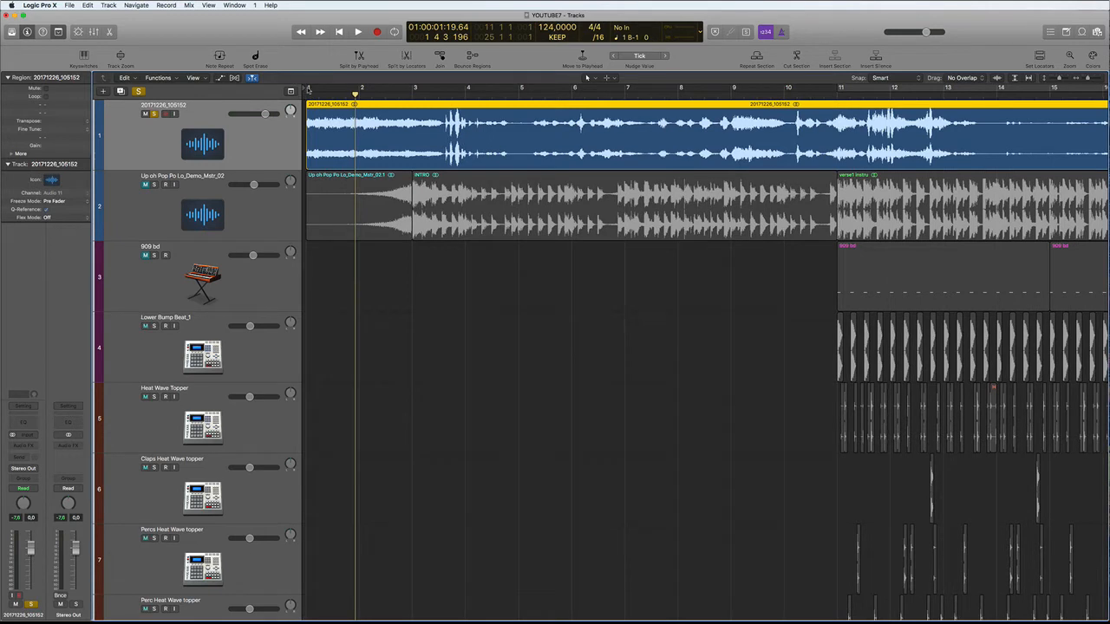
pyautogui.moveTo(308, 90); pyautogui.dragTo(357, 89)
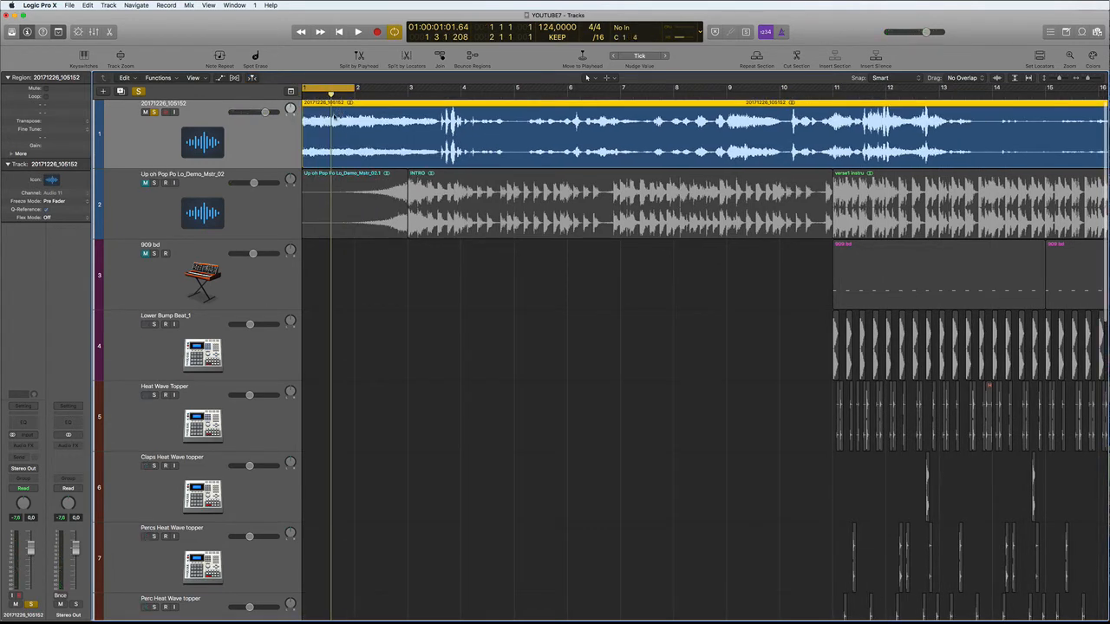
pyautogui.hscroll(-1, 350, 215)
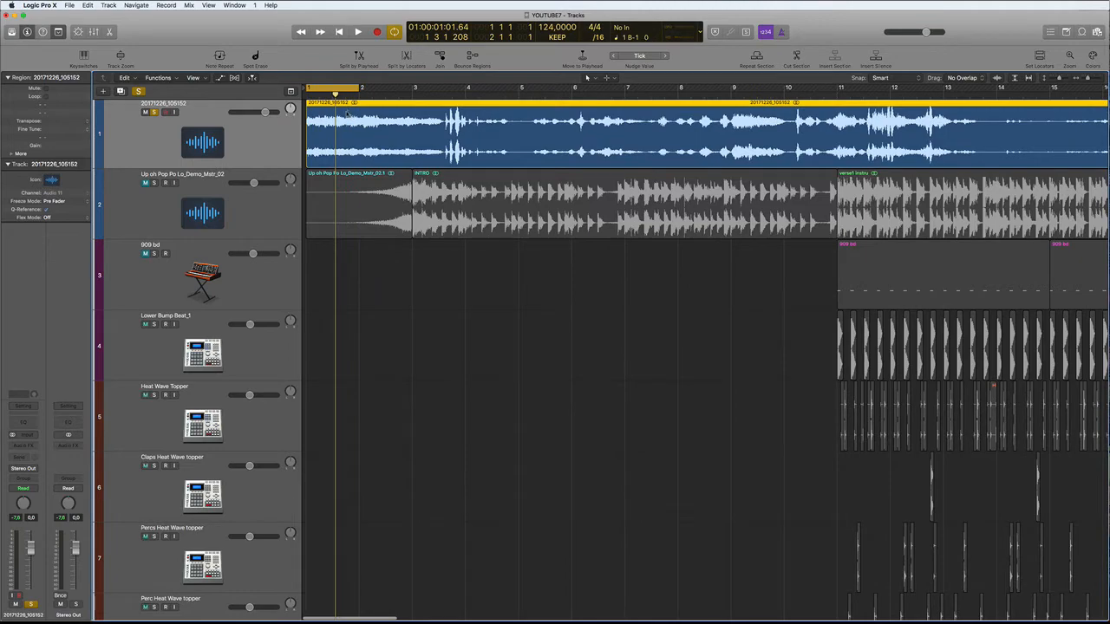
# Split the 20171226_105152 region shortly before bar 2 and try a fade-out on the first slice, undoing the fade
pyautogui.press('space')
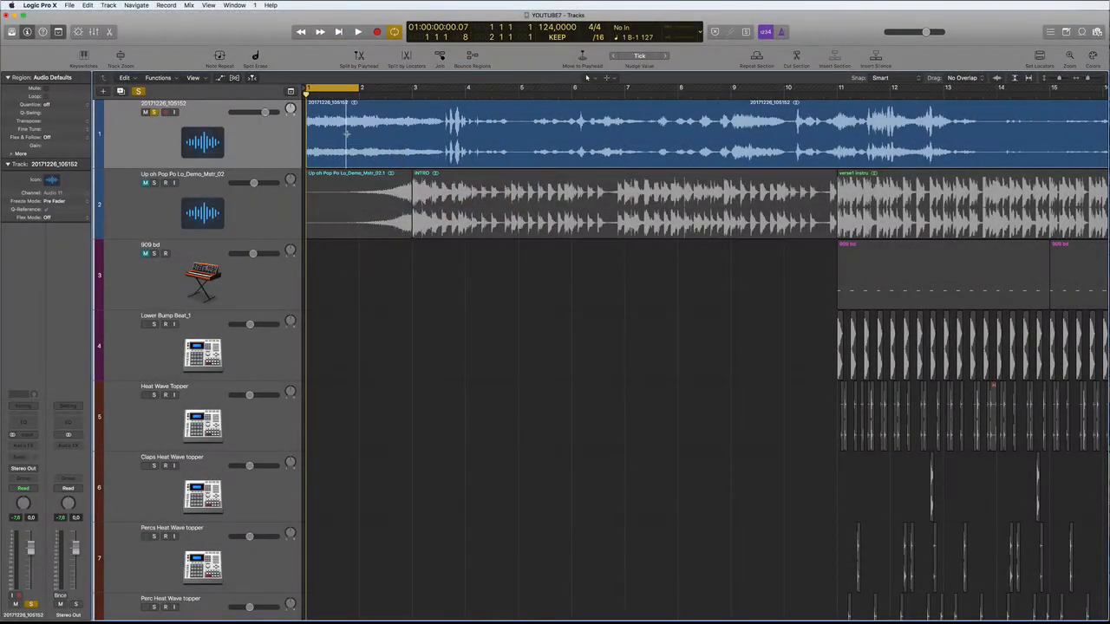
pyautogui.click(346, 132)
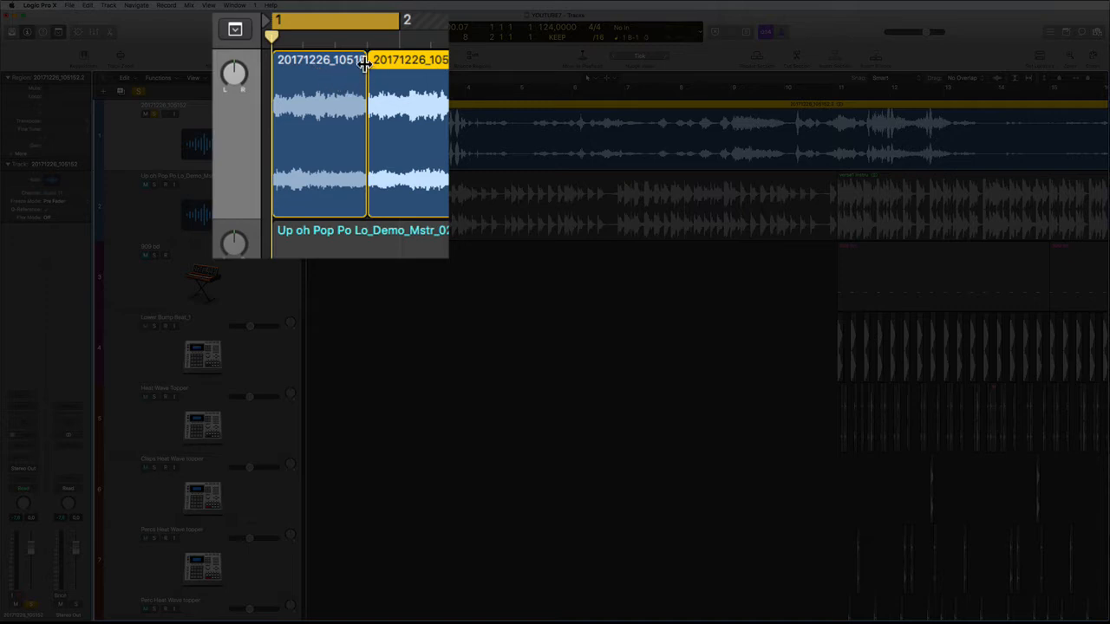
pyautogui.moveTo(364, 65); pyautogui.dragTo(306, 62)
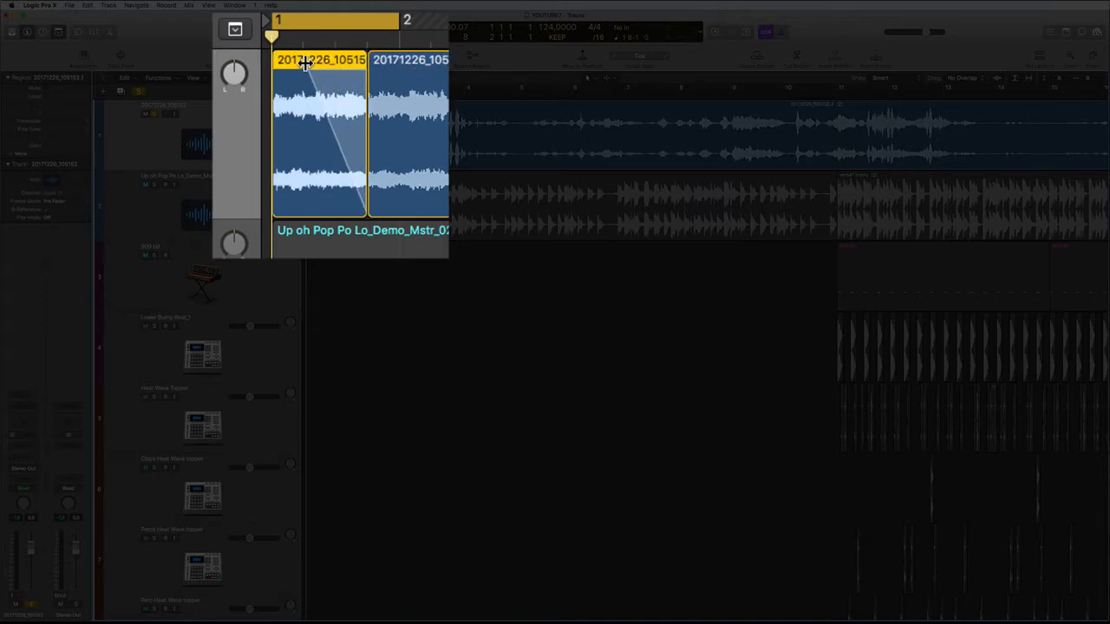
pyautogui.press('super+z')
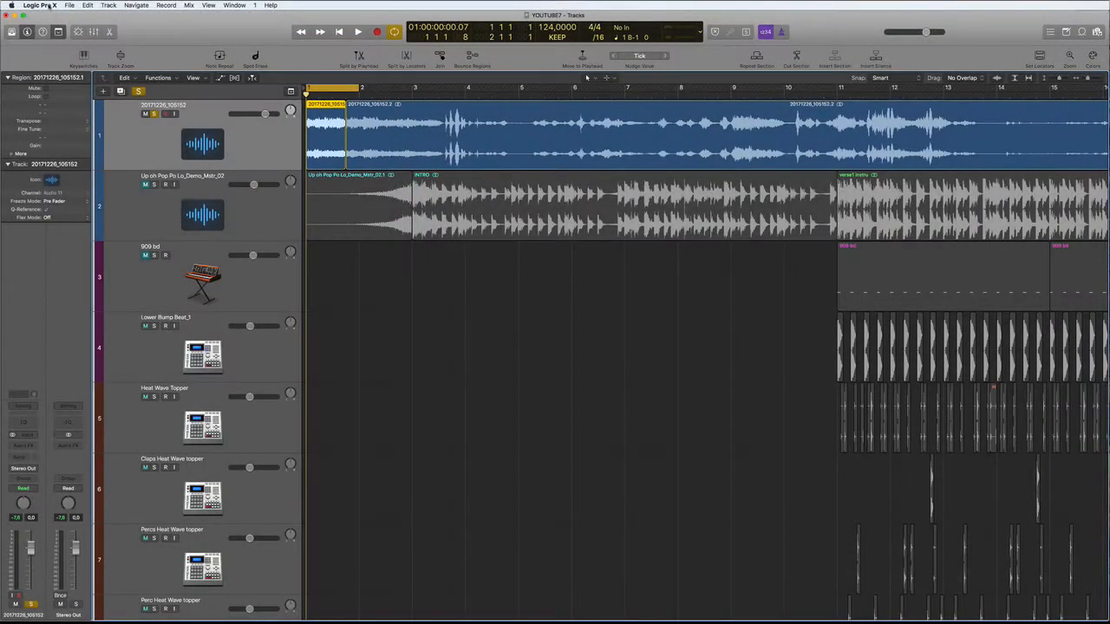
# Check the Fade Tool and Marquee Tool click zone options in the General Editing preferences and try a fade on the first Up oh Pop region
pyautogui.click(38, 7)
pyautogui.moveTo(52, 32)
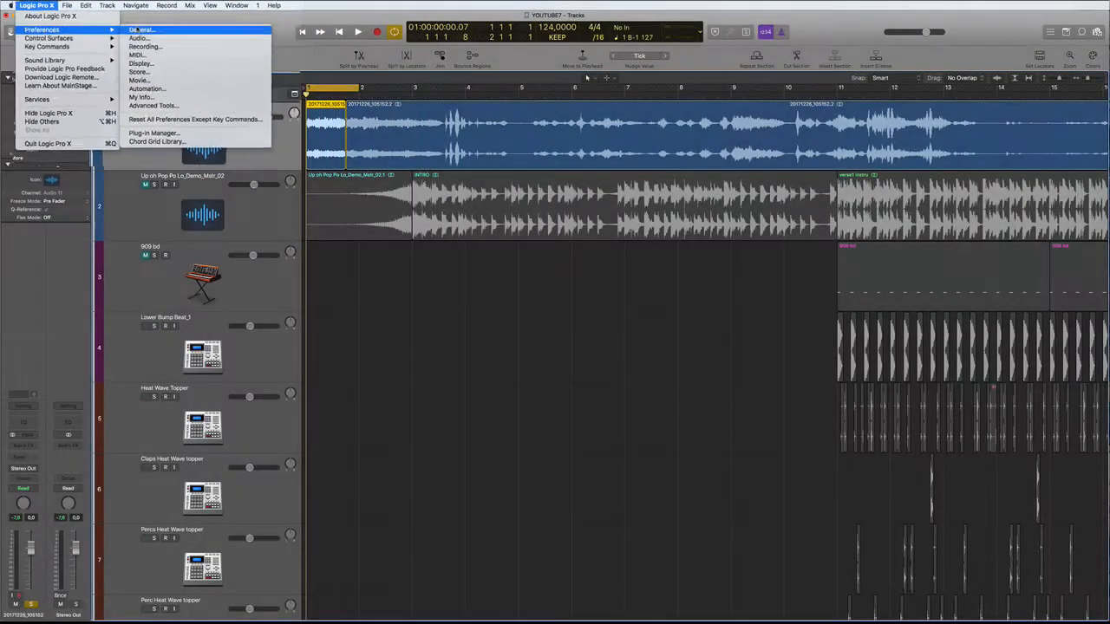
pyautogui.click(137, 30)
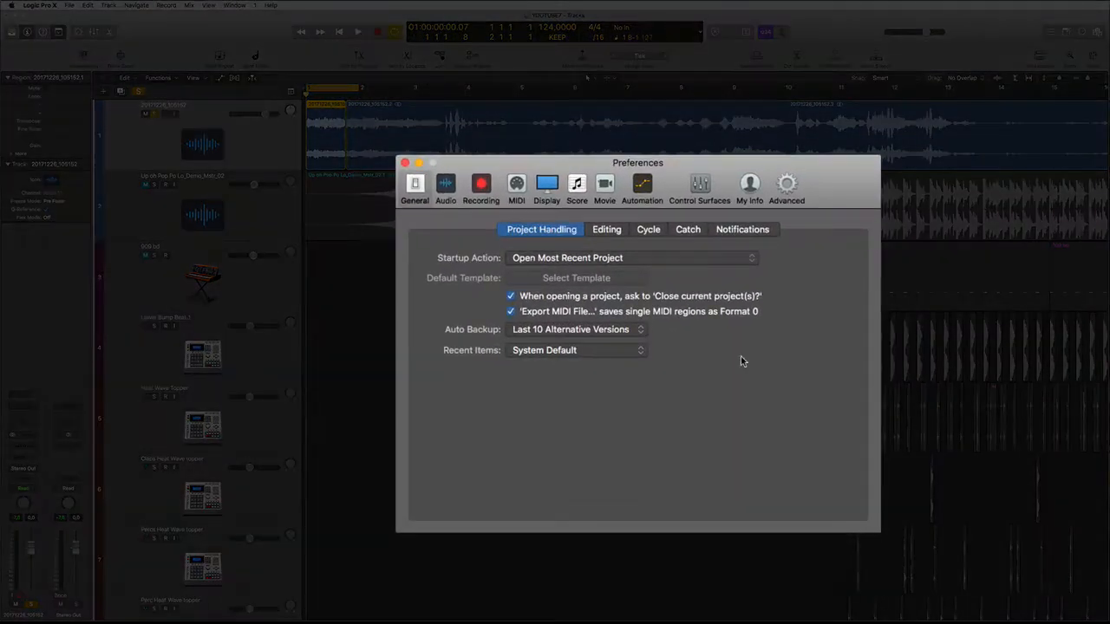
pyautogui.click(612, 229)
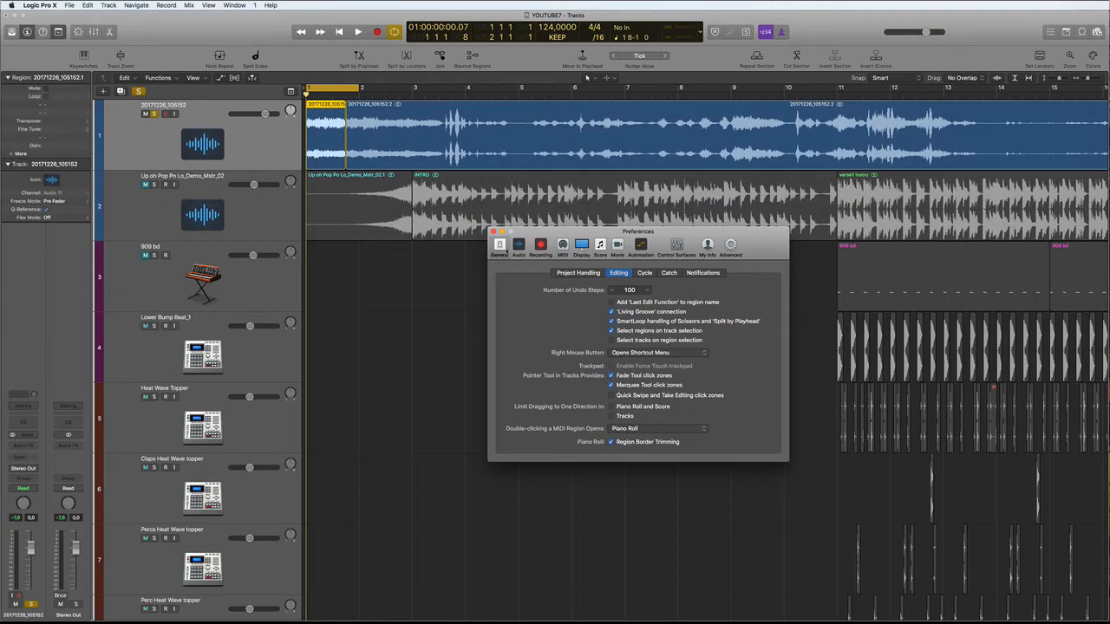
pyautogui.click(493, 232)
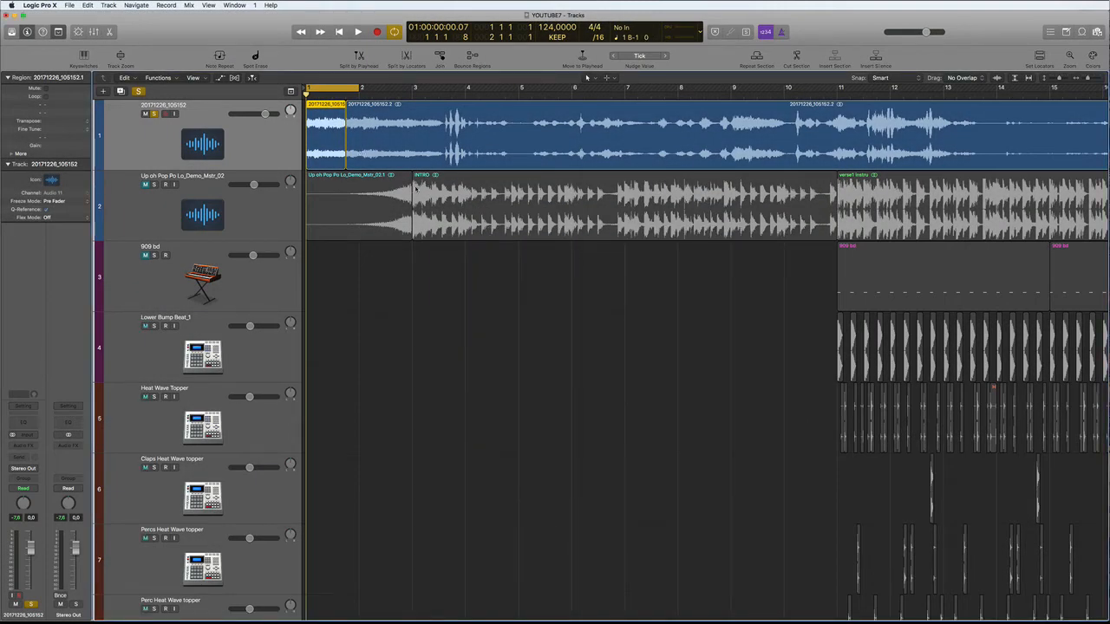
pyautogui.moveTo(409, 175); pyautogui.dragTo(373, 176)
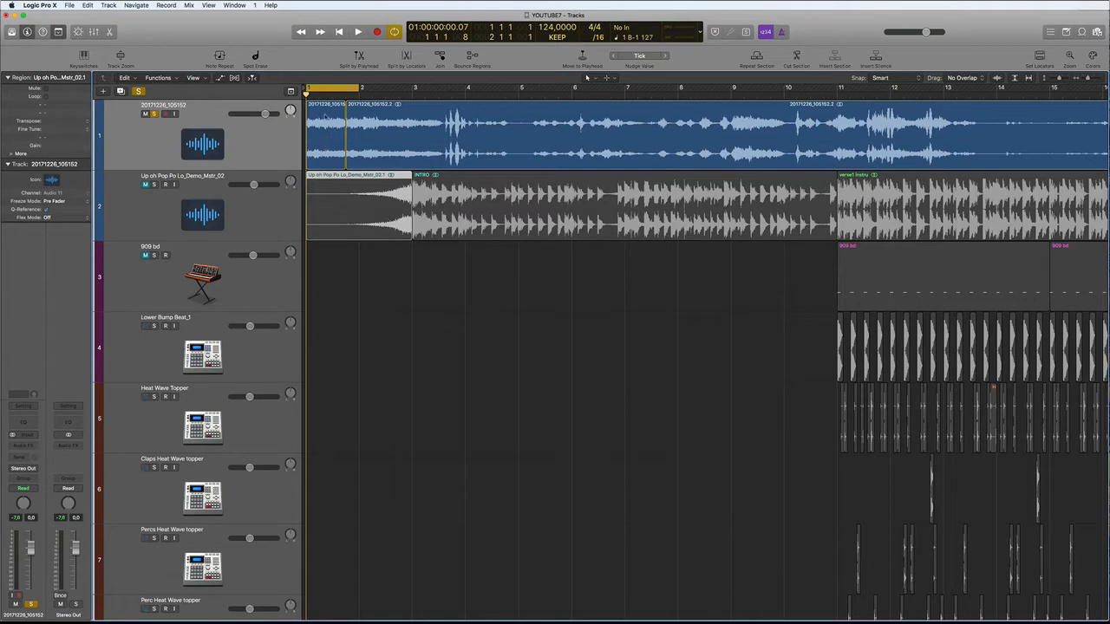
# Open the EXS24 sampler on the Inst 5 track and bring up its instrument editor beside the recording
pyautogui.click(327, 105)
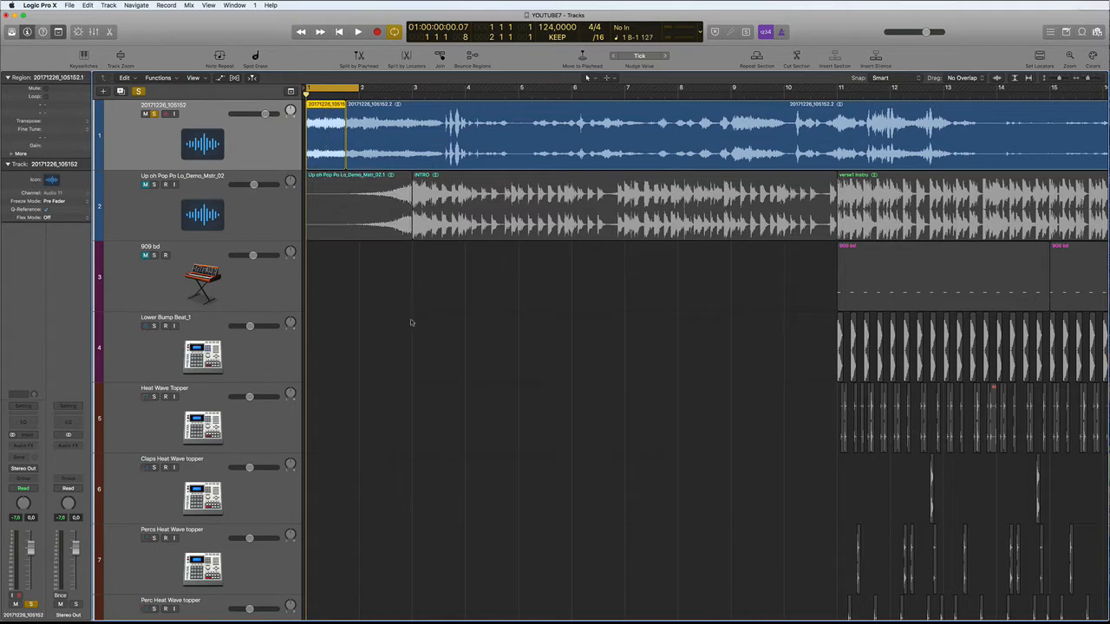
pyautogui.scroll(-10, 416, 320)
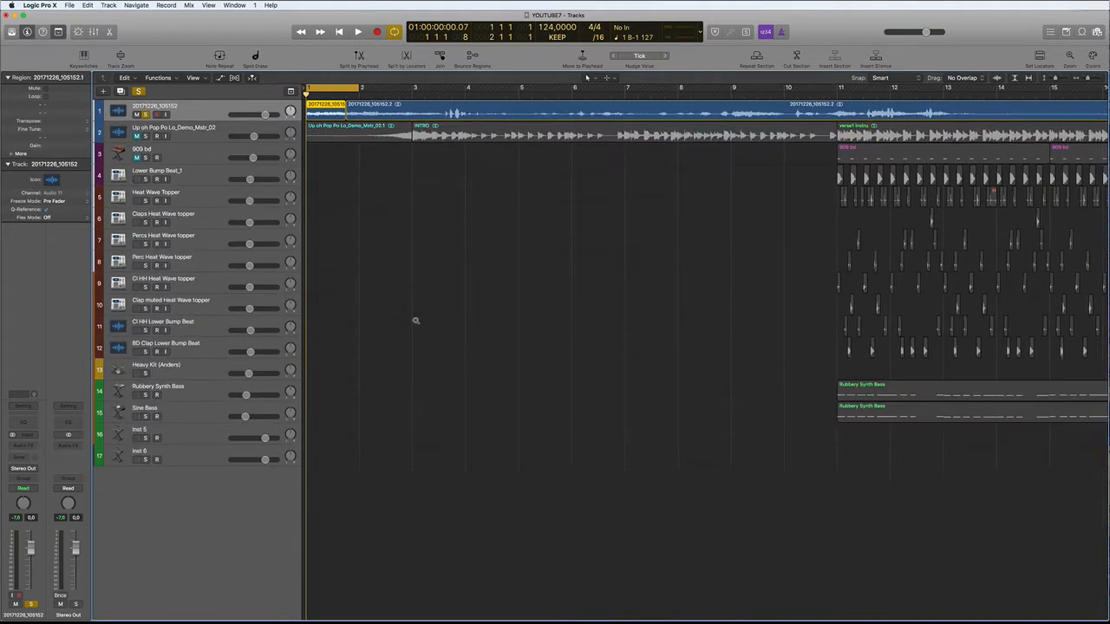
pyautogui.click(174, 429)
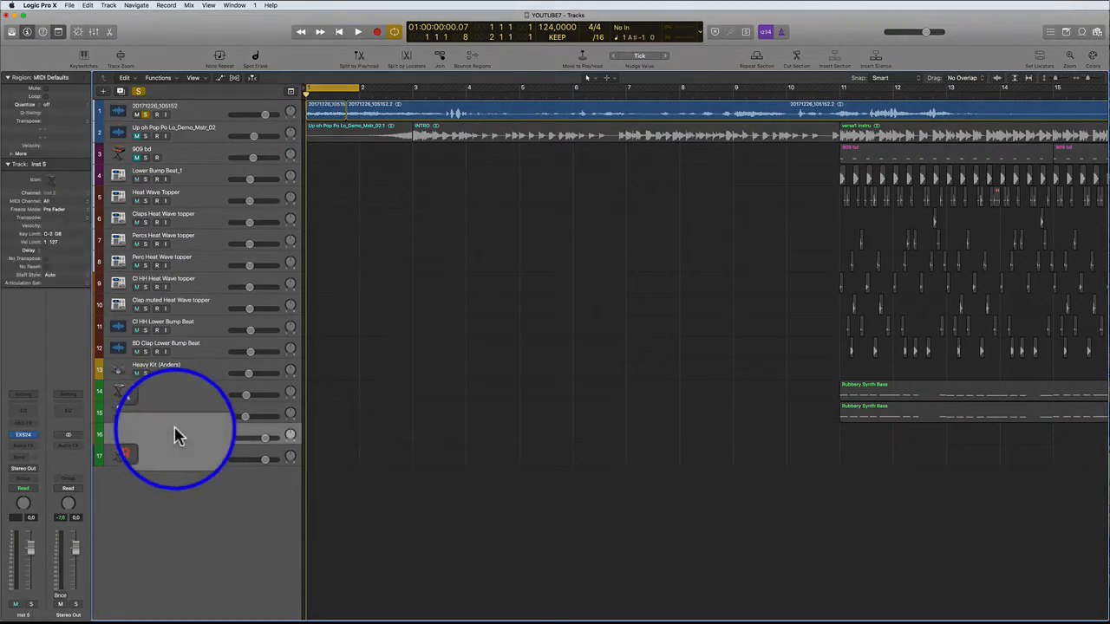
pyautogui.click(26, 435)
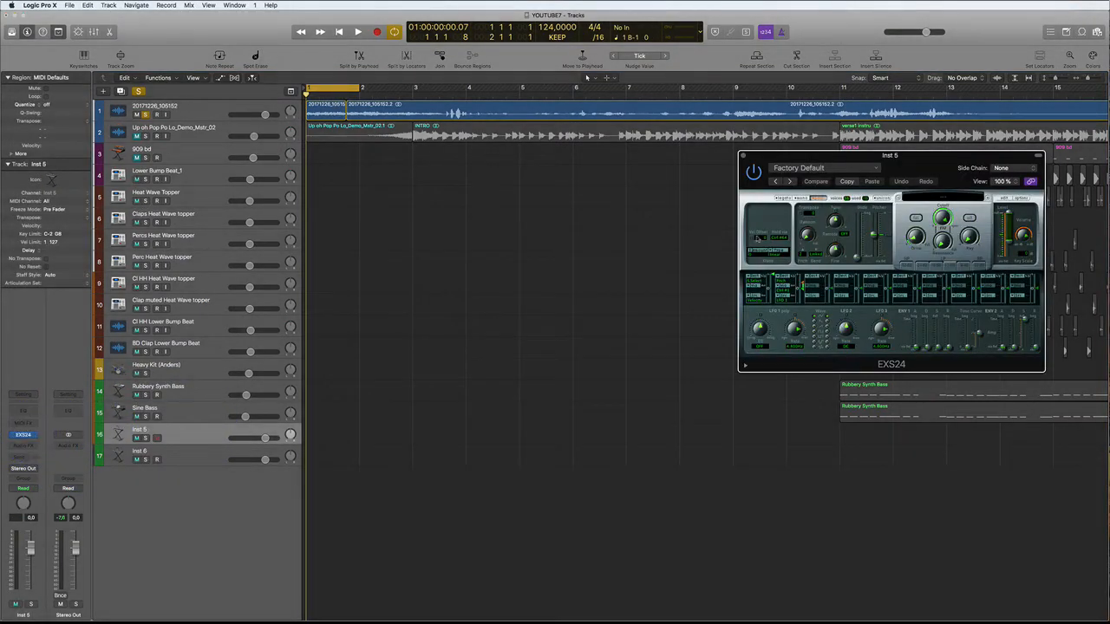
pyautogui.moveTo(943, 169); pyautogui.dragTo(783, 190)
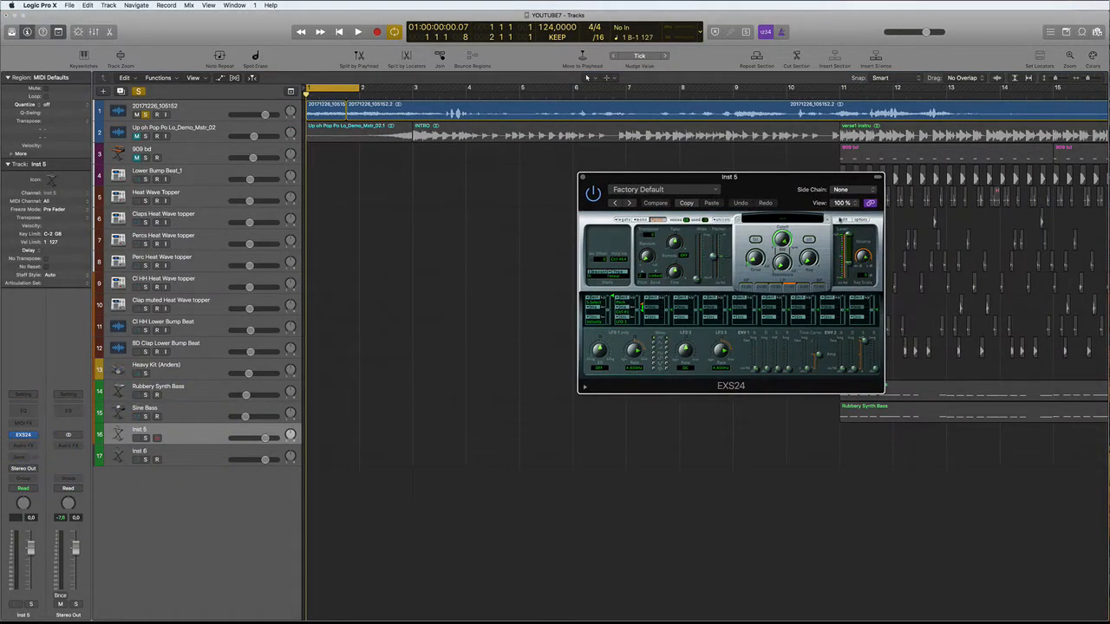
pyautogui.click(841, 219)
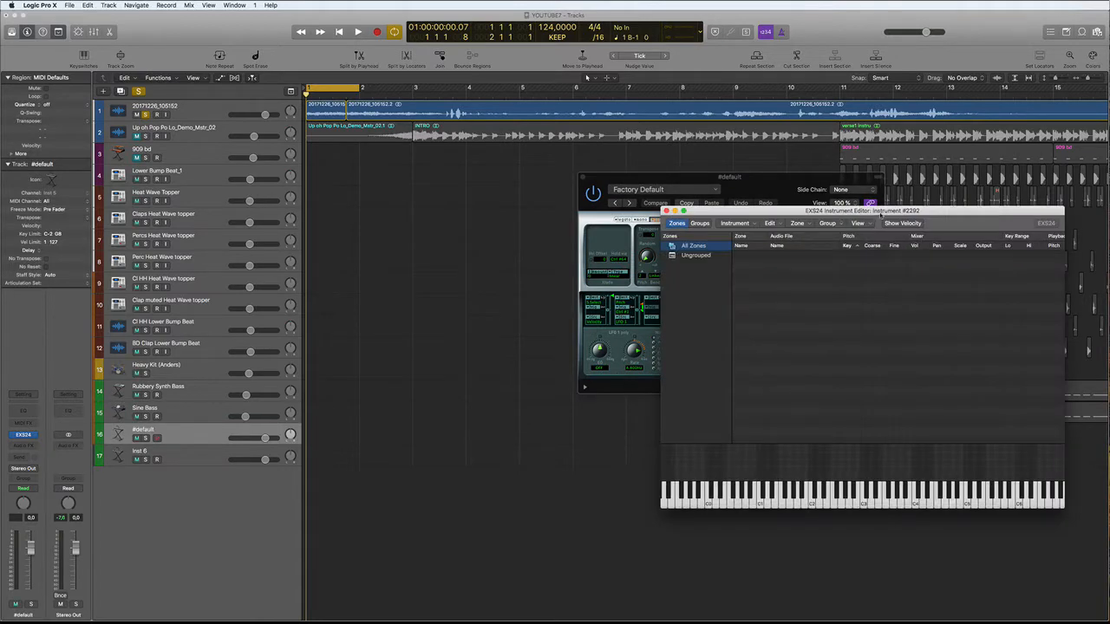
pyautogui.moveTo(880, 215); pyautogui.dragTo(660, 208)
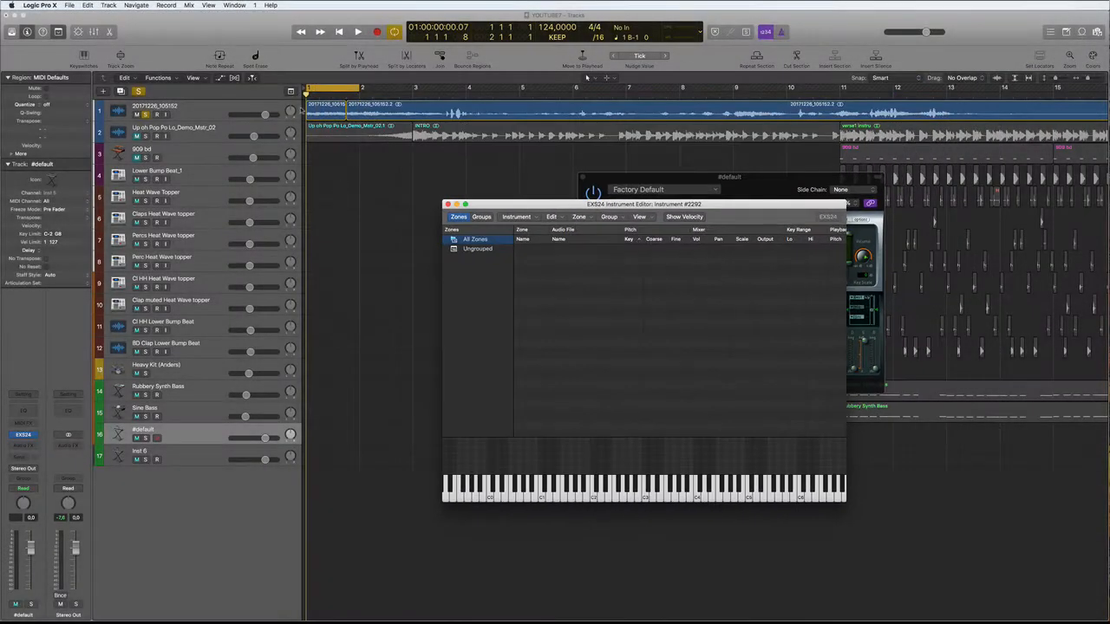
# Load the first 20171226_105152 slice into the EXS24 instrument editor as a new zone
pyautogui.click(334, 110)
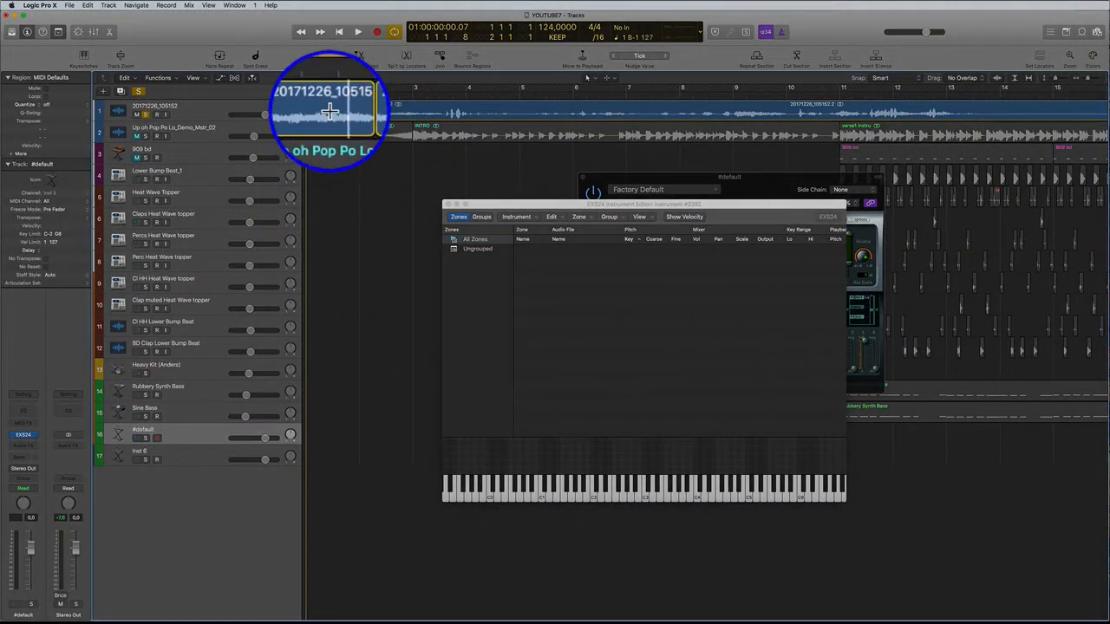
pyautogui.moveTo(329, 108); pyautogui.dragTo(553, 276)
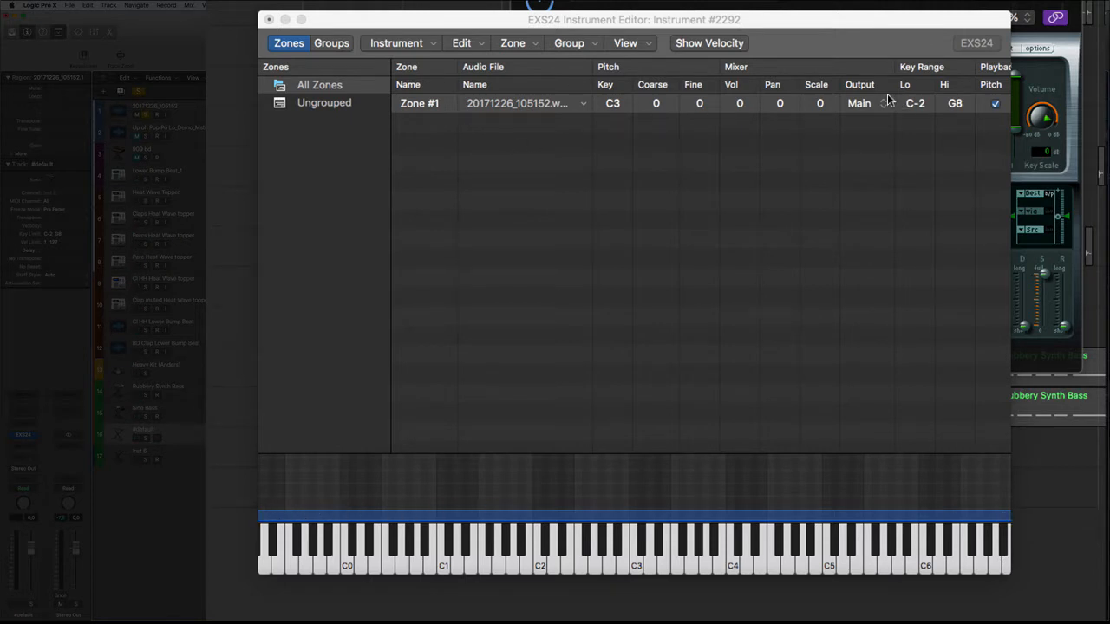
# Try narrowing Zone #1's key range to A#0 through C5, and undo the range changes
pyautogui.moveTo(917, 104); pyautogui.dragTo(907, 10)
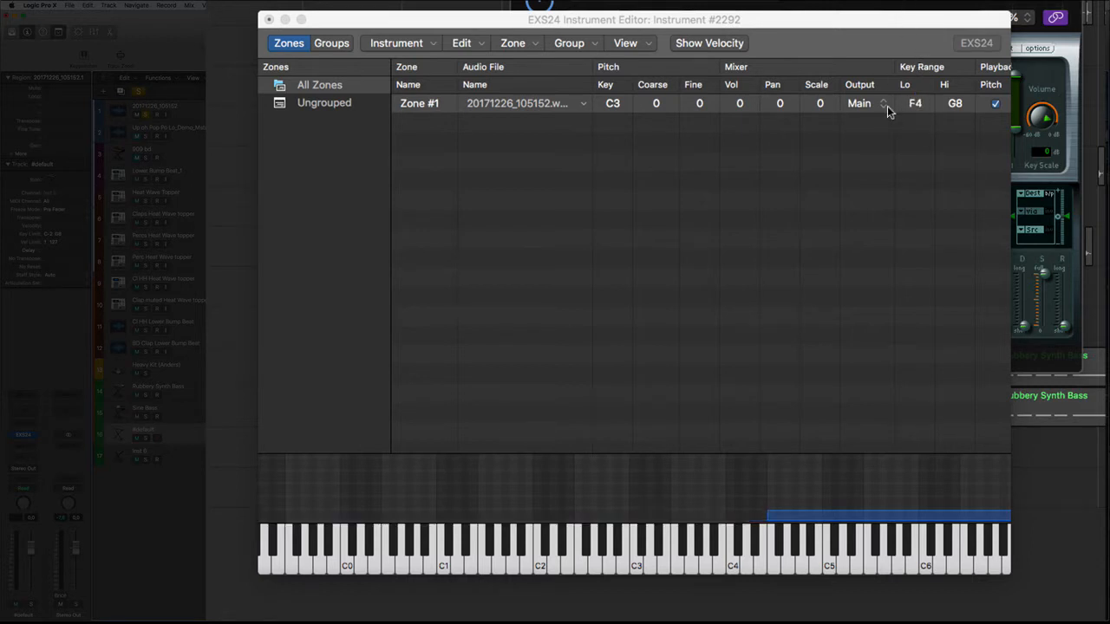
pyautogui.moveTo(771, 515); pyautogui.dragTo(430, 523)
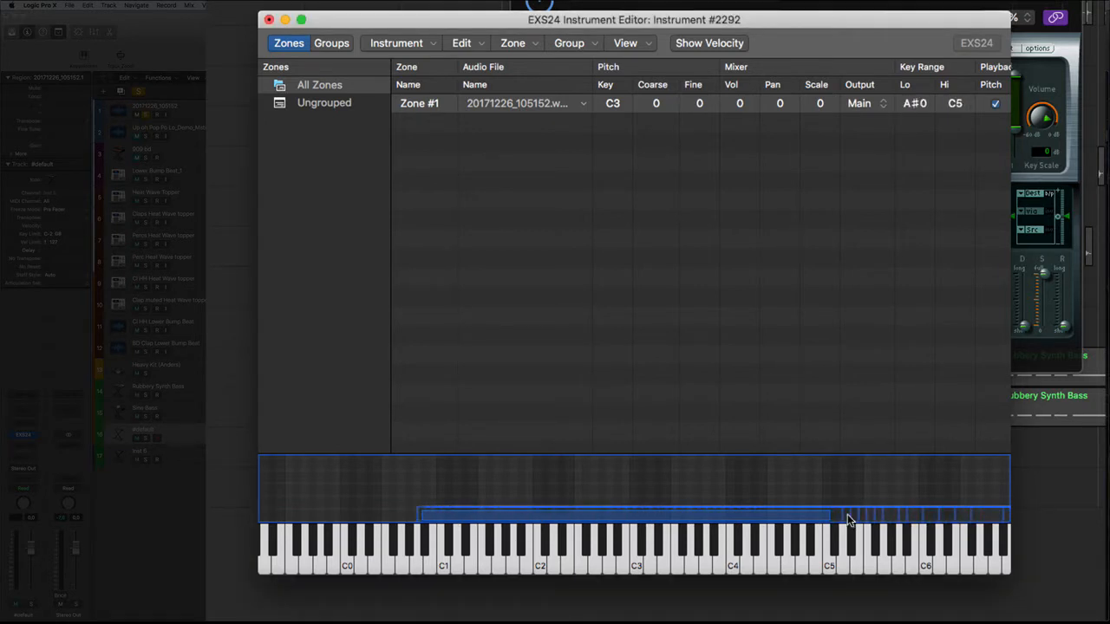
pyautogui.press('super+z')
pyautogui.press('super+z')
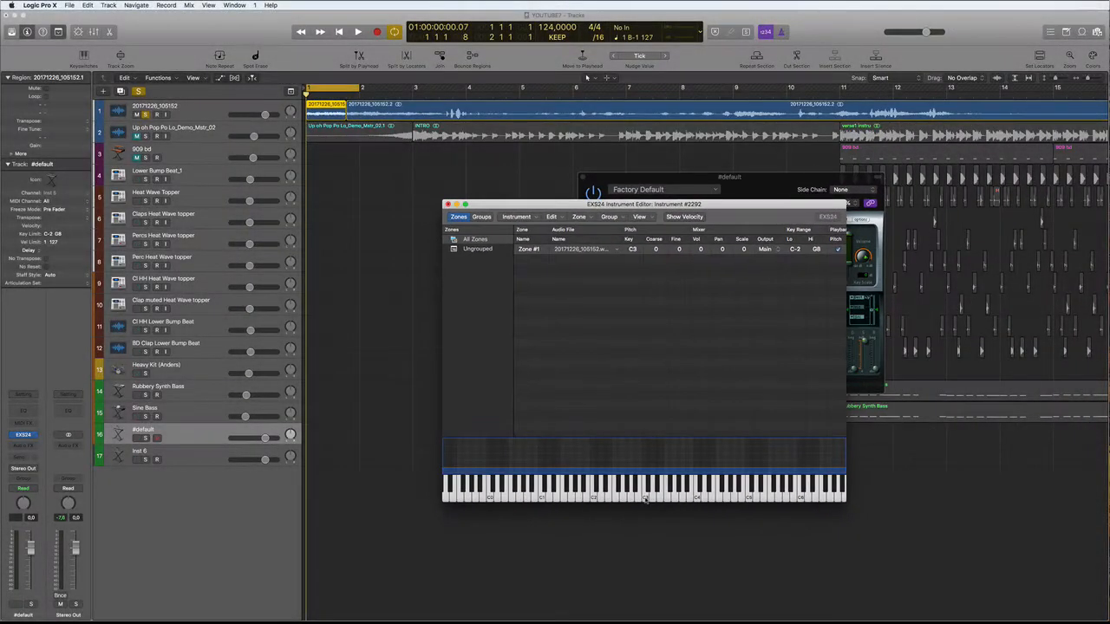
# Audition the vocal sample at C3 and at various lower and higher notes on the instrument editor's keyboard
pyautogui.click(645, 500)
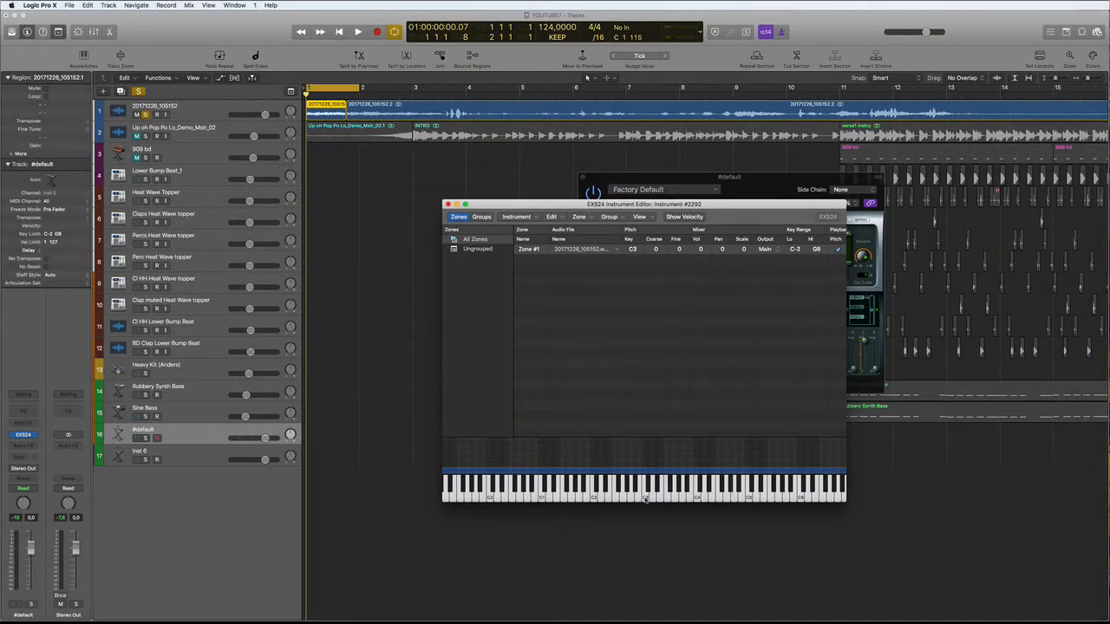
pyautogui.click(645, 498)
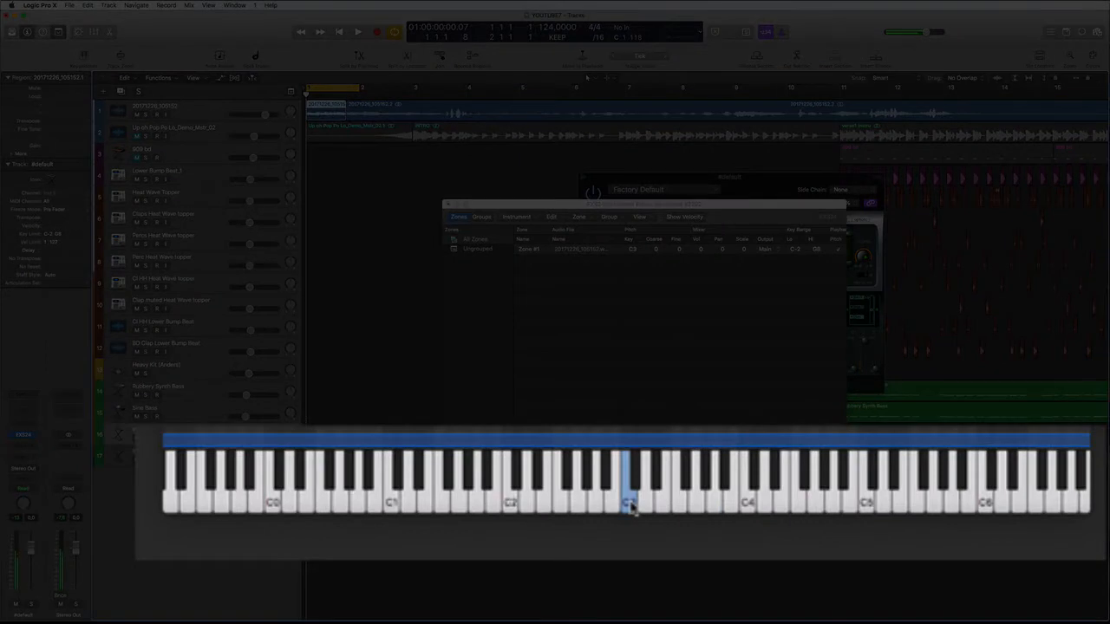
pyautogui.click(570, 505)
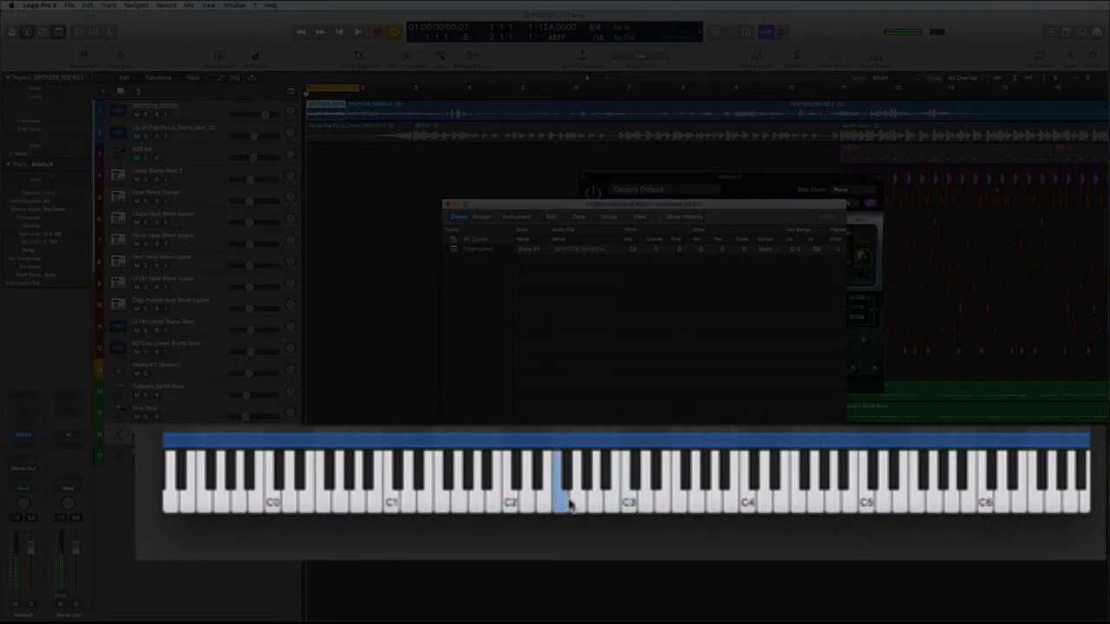
pyautogui.click(495, 503)
pyautogui.click(733, 505)
pyautogui.click(919, 505)
pyautogui.click(619, 503)
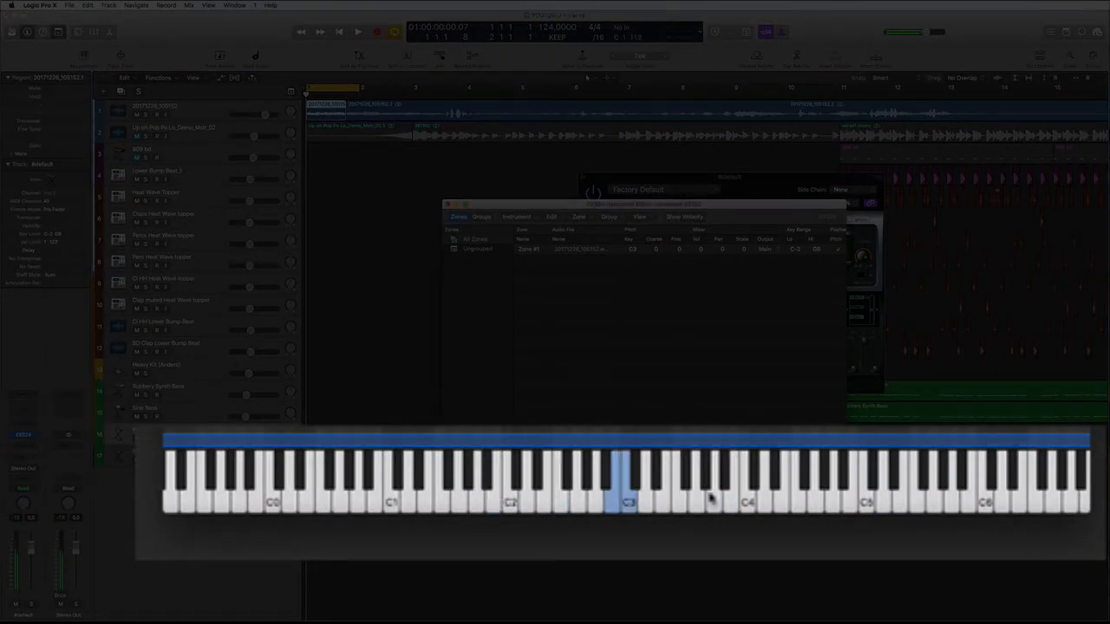
pyautogui.click(711, 497)
pyautogui.click(564, 494)
pyautogui.click(666, 492)
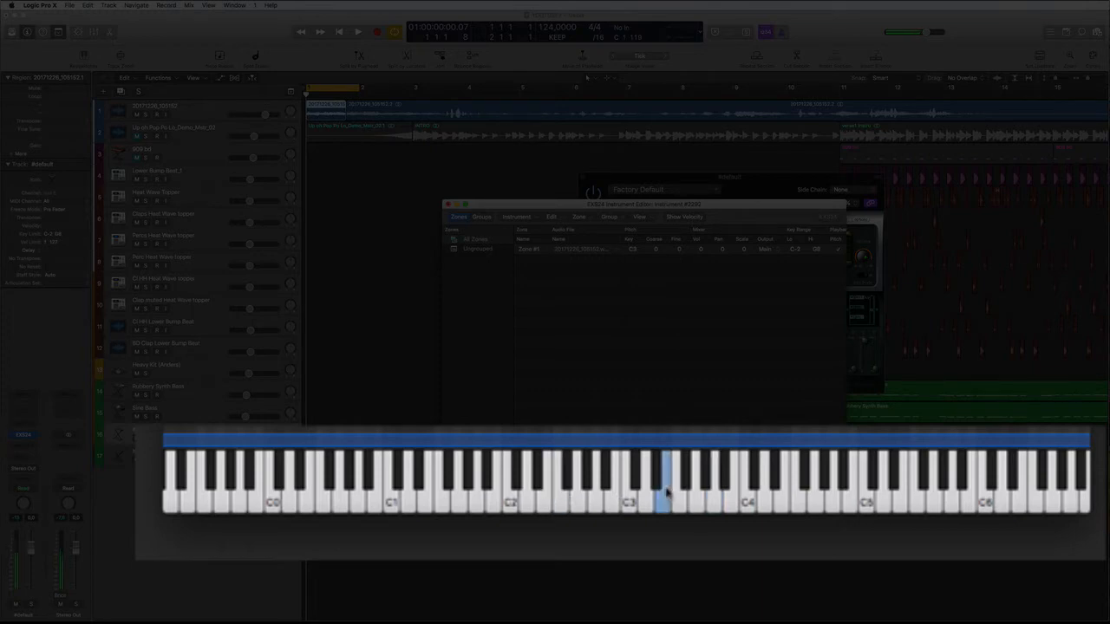
pyautogui.click(606, 472)
pyautogui.click(279, 477)
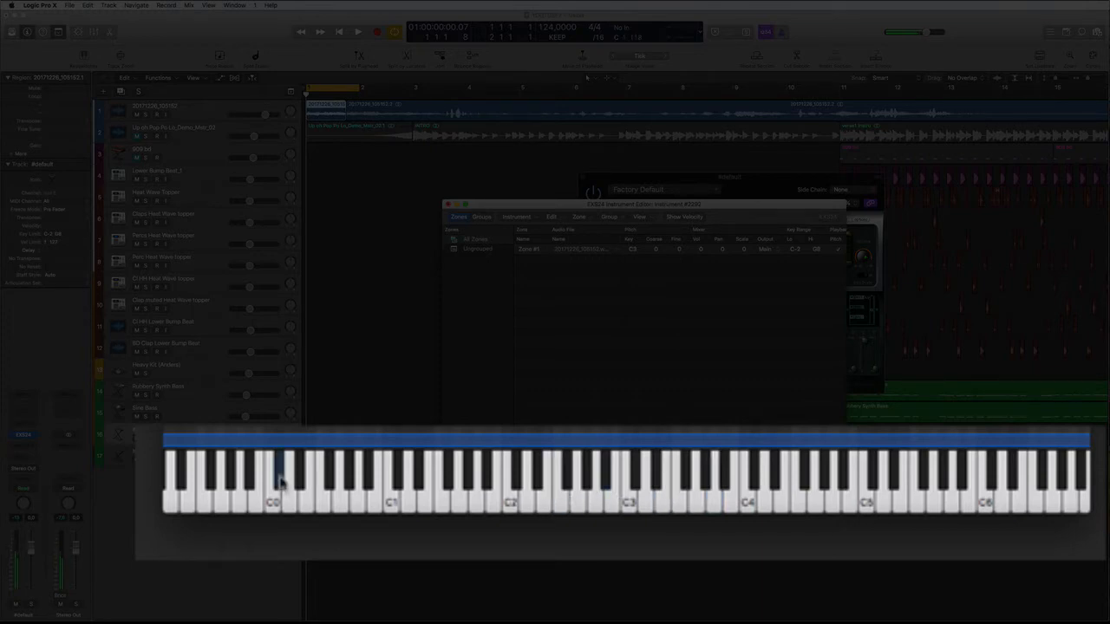
pyautogui.click(697, 495)
pyautogui.click(579, 496)
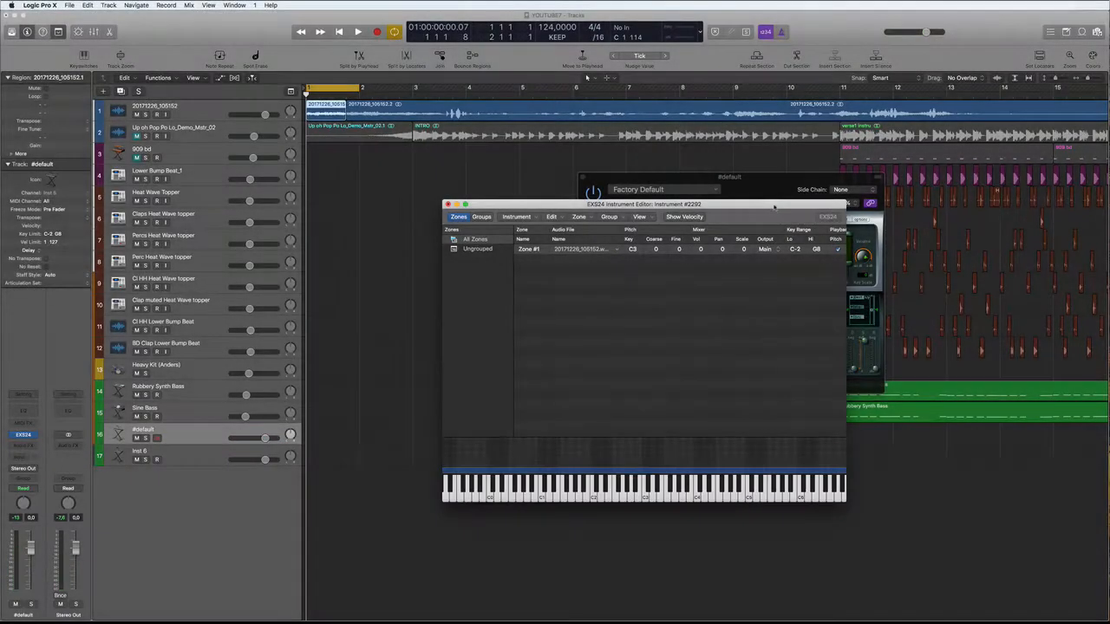
# Close the instrument editor and save the instrument as ELLA VOX SAMPLE.exs in the Sampler Instruments folder
pyautogui.moveTo(774, 206); pyautogui.dragTo(729, 202)
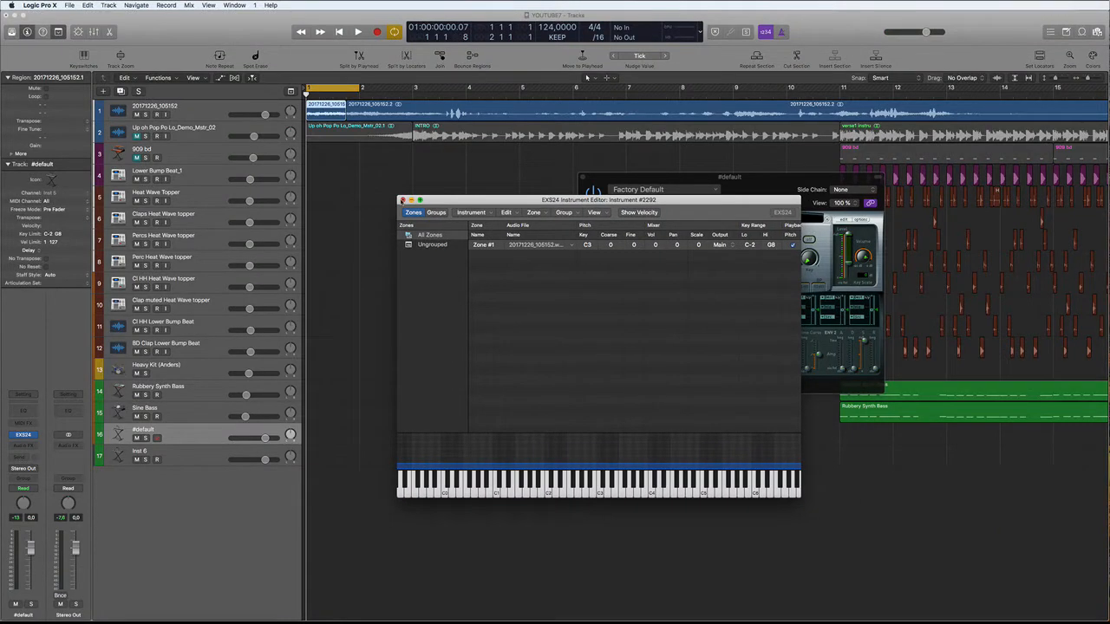
pyautogui.click(401, 200)
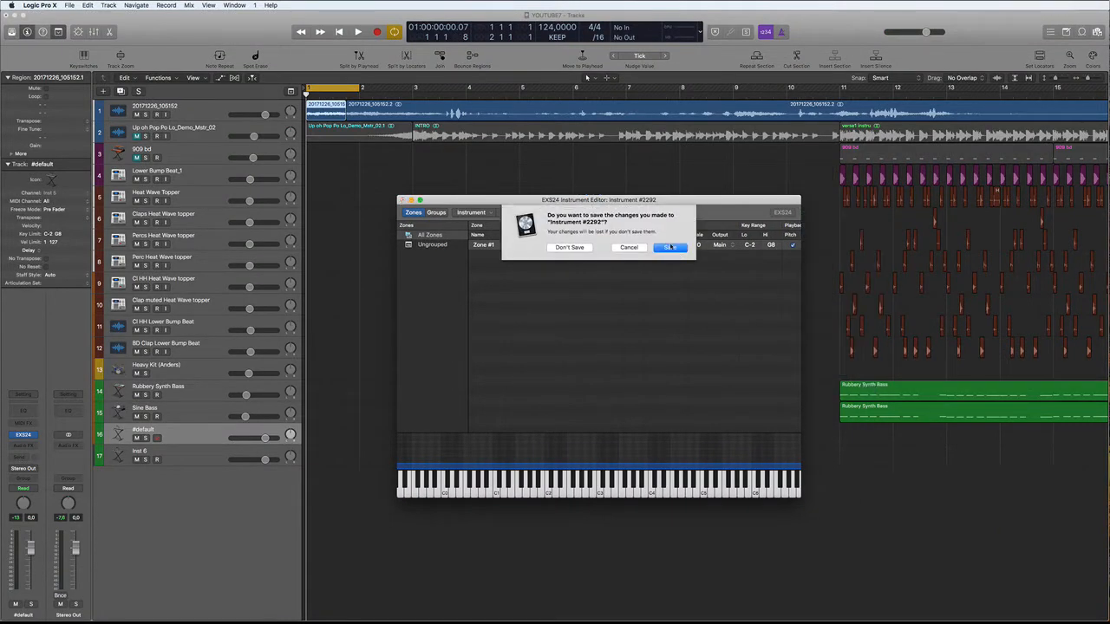
pyautogui.click(670, 248)
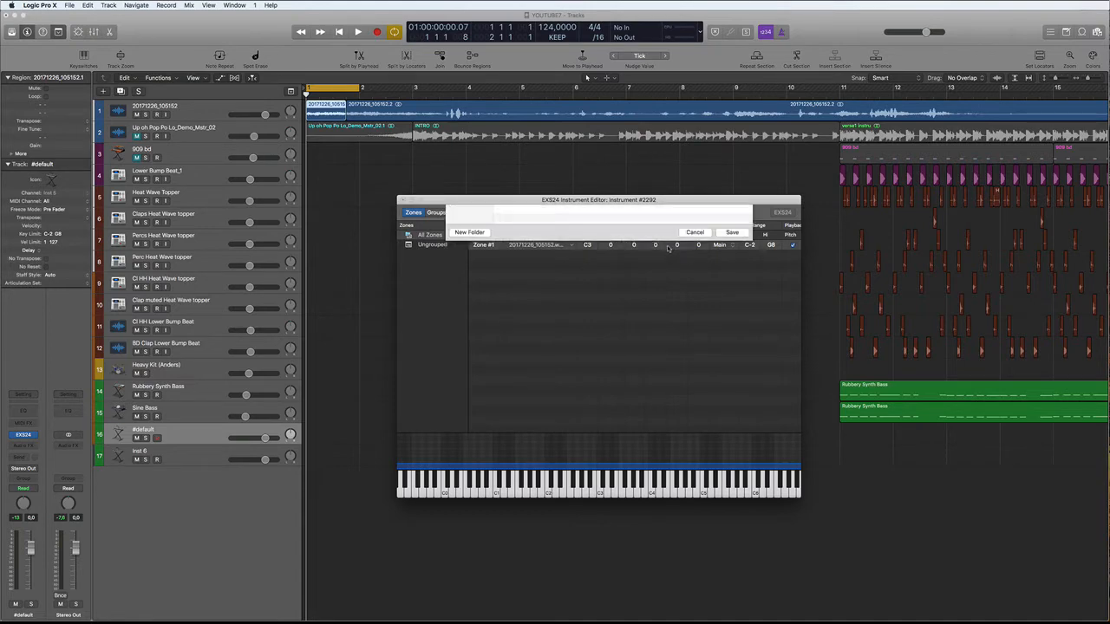
pyautogui.write('ELLA VOX SAMPLE.exs')
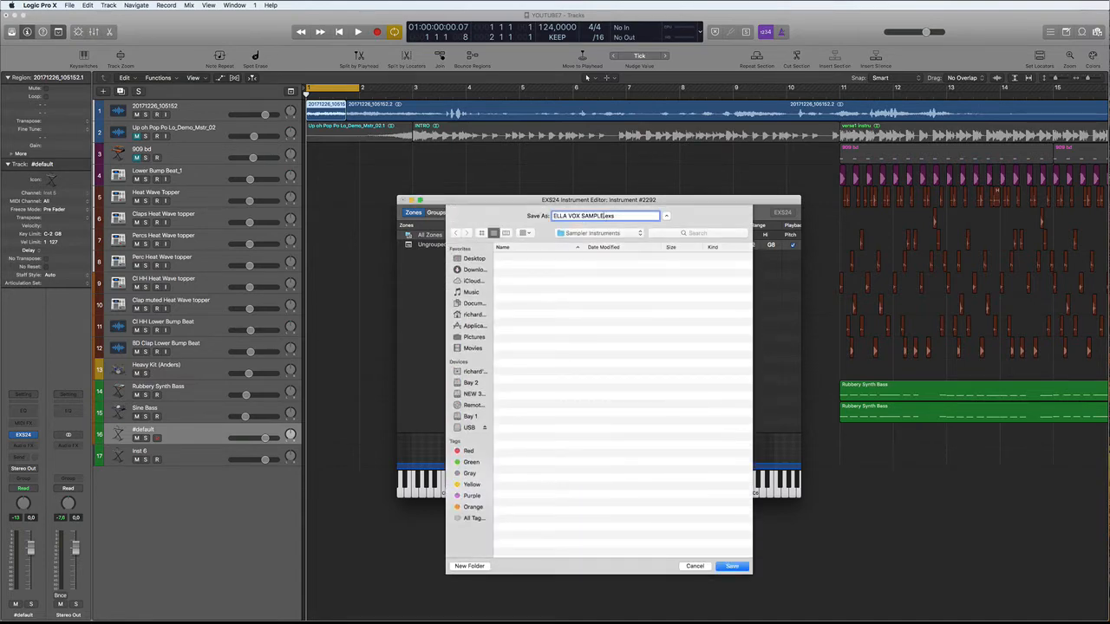
pyautogui.click(731, 566)
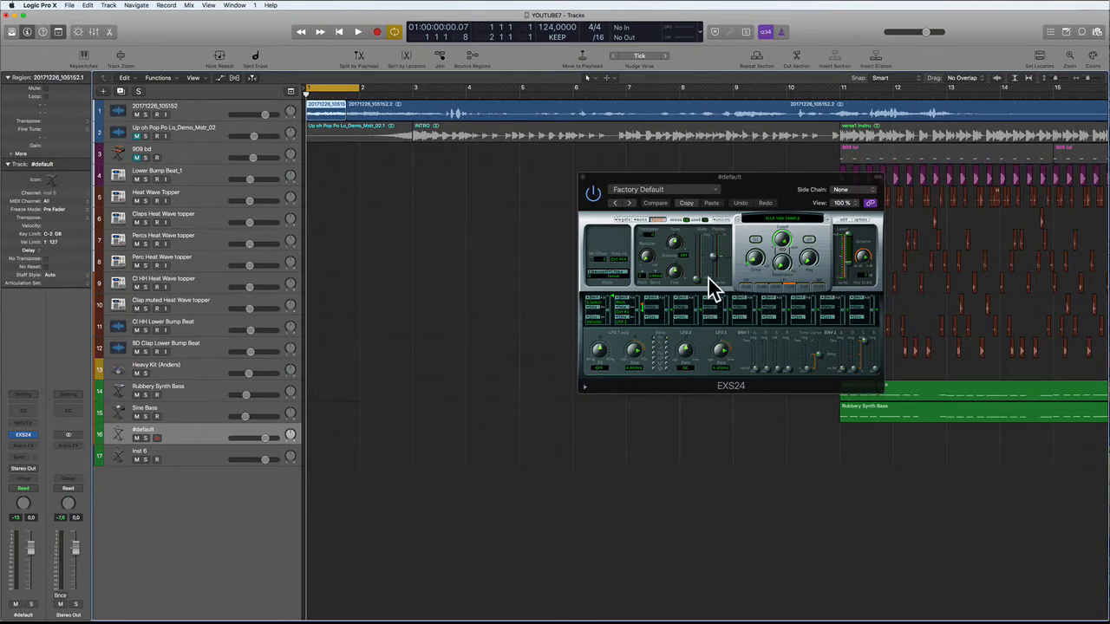
# Rename the #default sampler track as ELLA VOX SAMPLE, moving the EXS24 window aside
pyautogui.moveTo(800, 187); pyautogui.dragTo(586, 204)
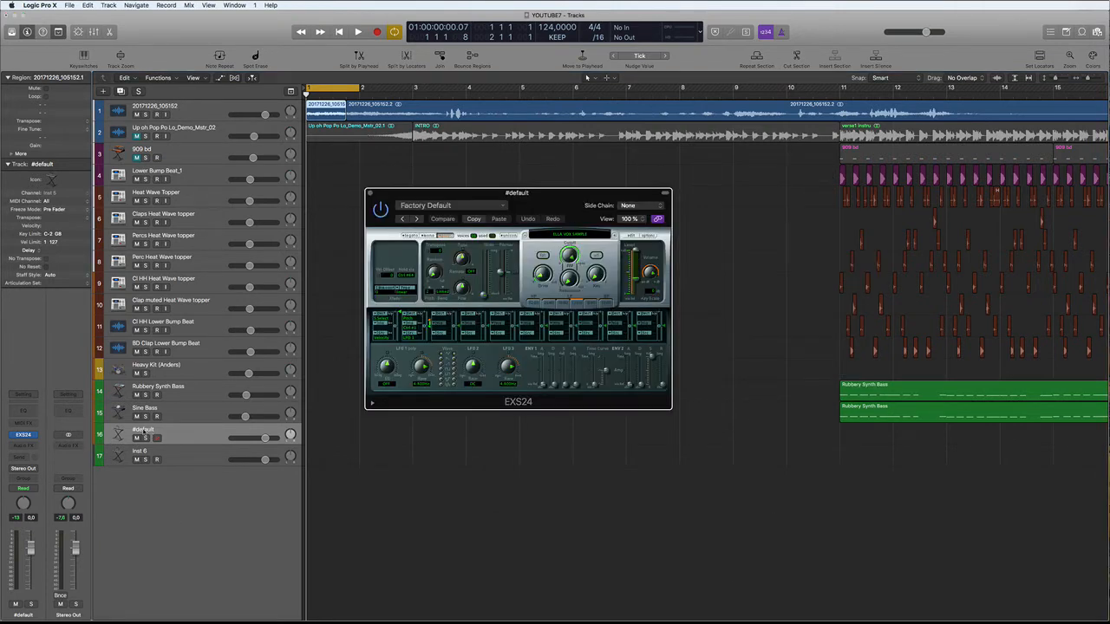
pyautogui.doubleClick(144, 432)
pyautogui.write('ELLA VOX SAMPLE')
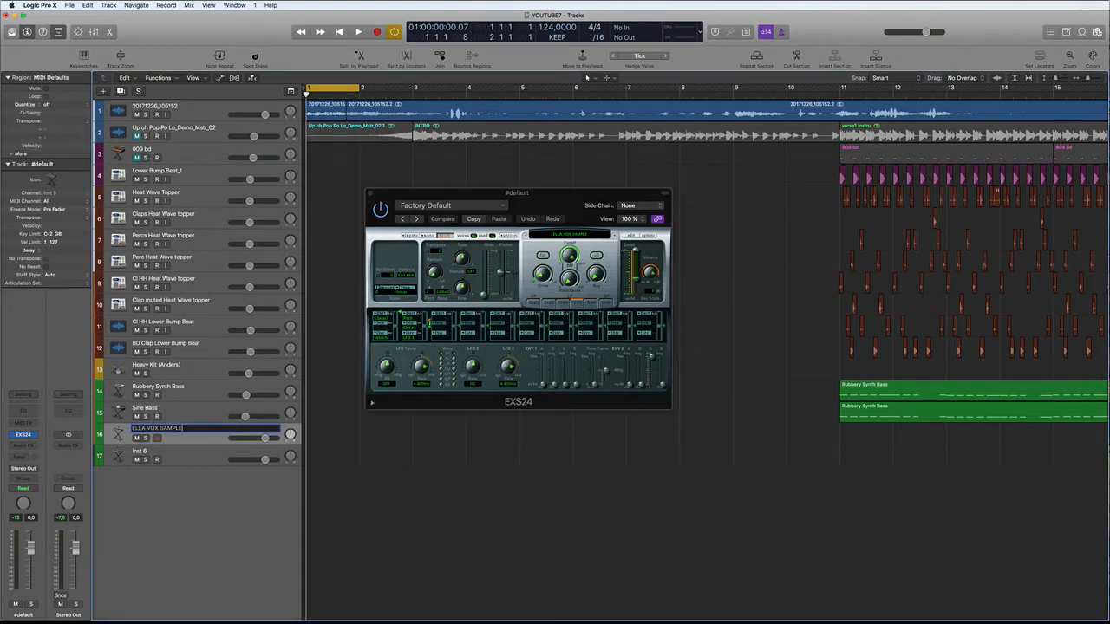
# Apply the new name to the ELLA VOX SAMPLE track and reposition its EXS24 window
pyautogui.press('Return')
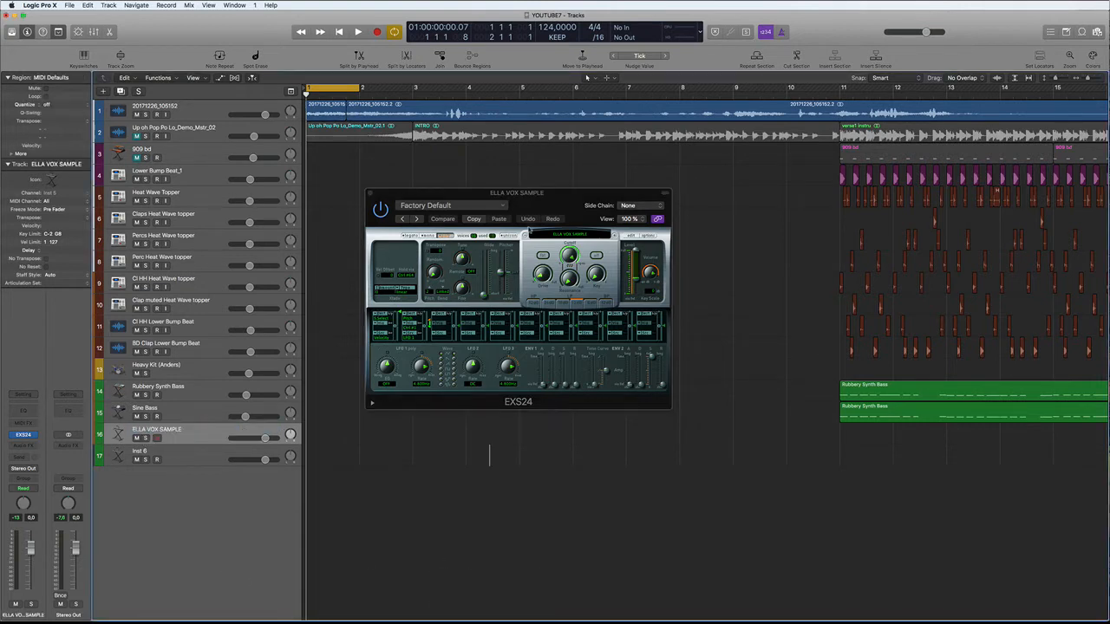
pyautogui.moveTo(565, 201); pyautogui.dragTo(572, 198)
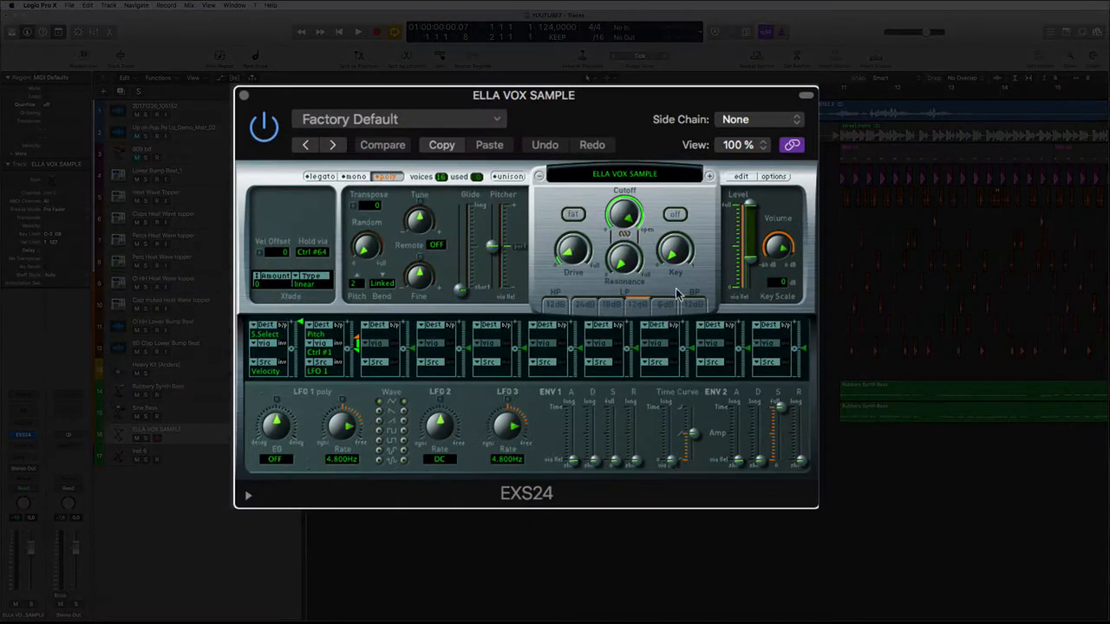
pyautogui.moveTo(560, 113); pyautogui.dragTo(552, 127)
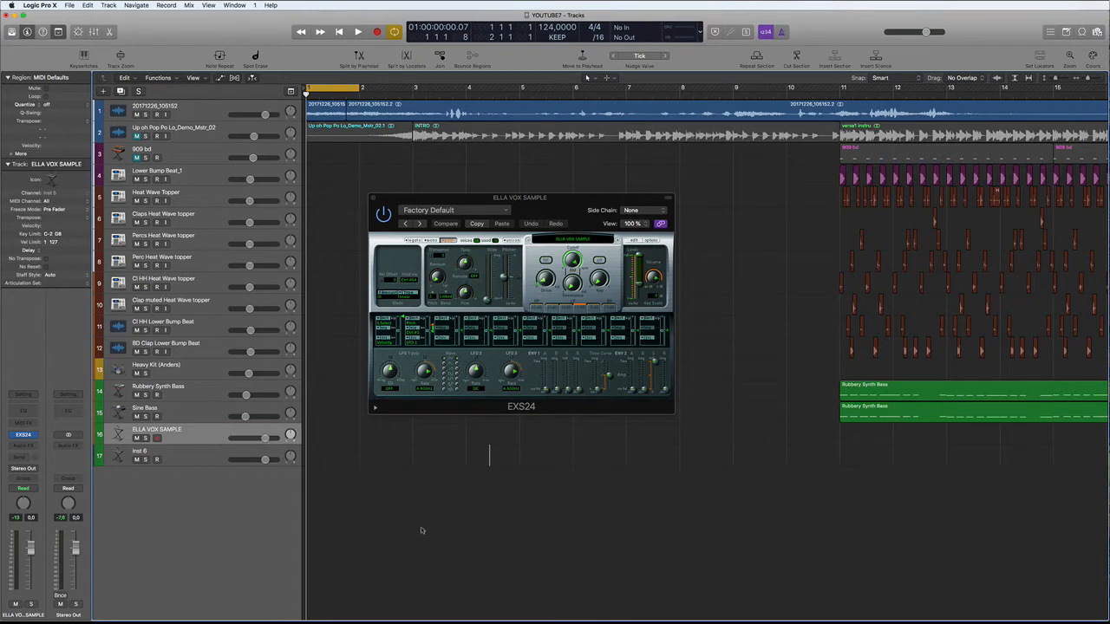
# Import only the extracted audio track of the Capto_Capture movie from Finder onto a new track, without opening the movie
pyautogui.click(183, 456)
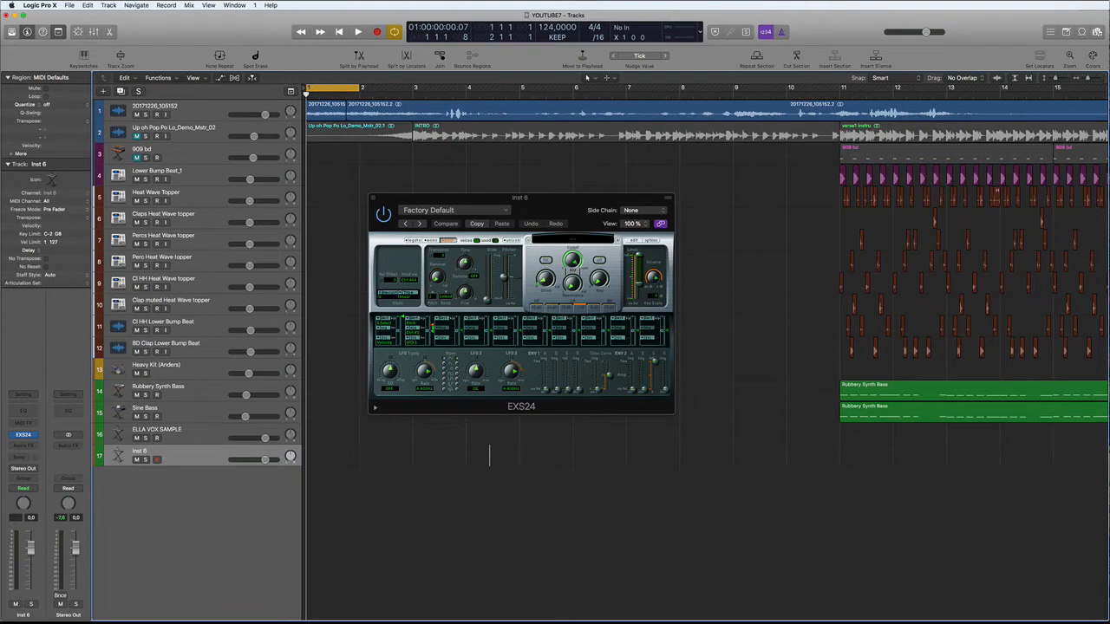
pyautogui.press('super+Tab')
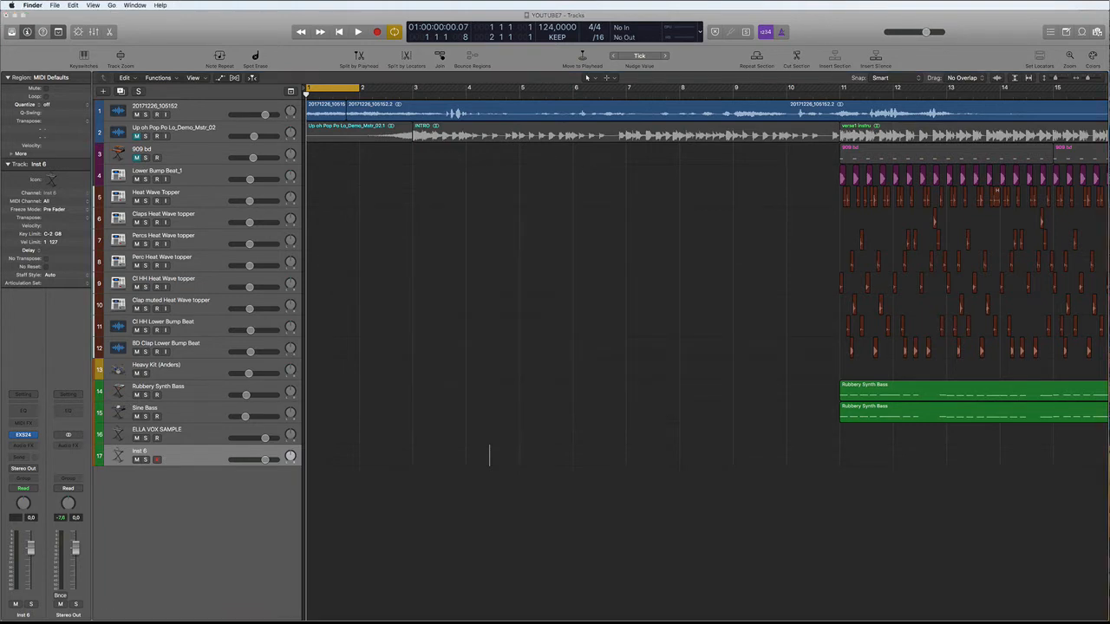
pyautogui.moveTo(486, 511); pyautogui.dragTo(488, 525)
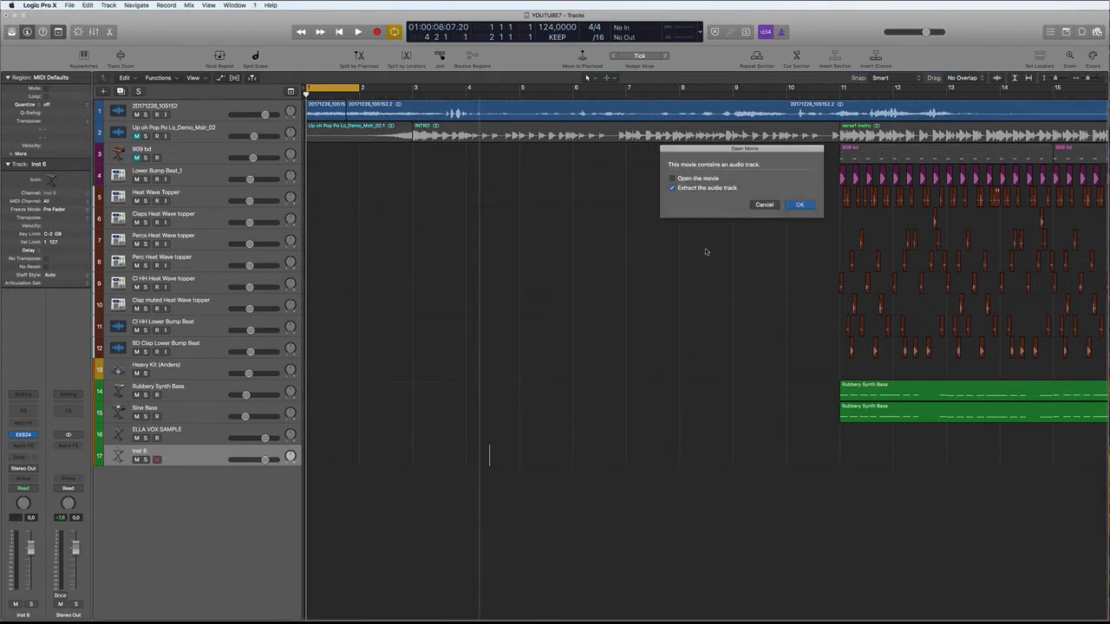
pyautogui.click(799, 206)
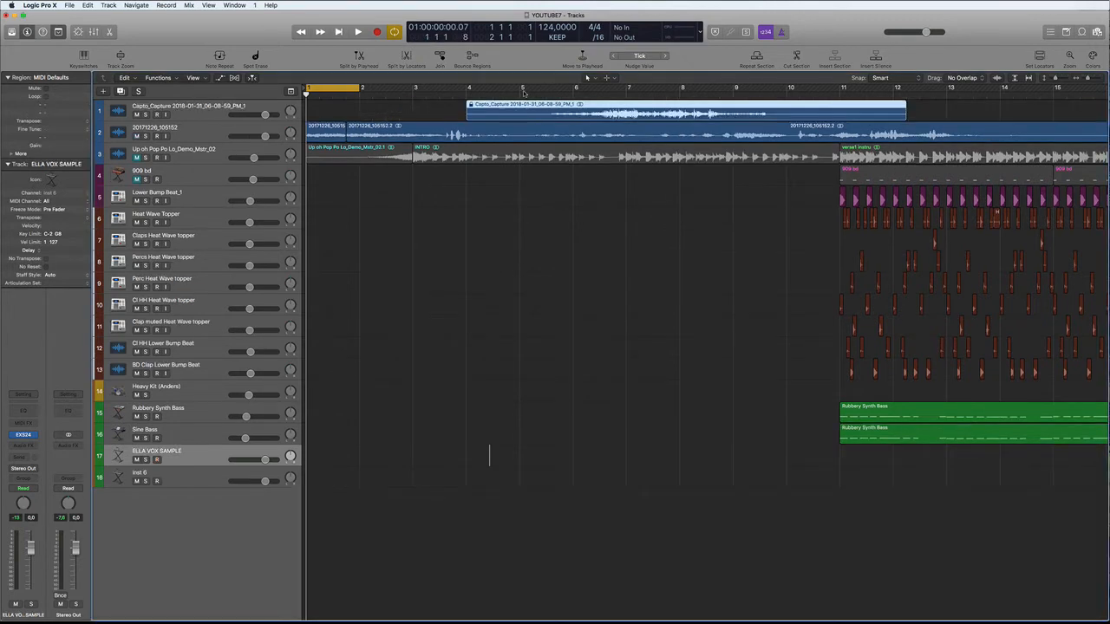
# Unlock the SMPTE position of the Capto_Capture region and move the region to bar 1
pyautogui.moveTo(532, 105); pyautogui.dragTo(501, 105)
pyautogui.click(545, 107)
pyautogui.rightClick(545, 108)
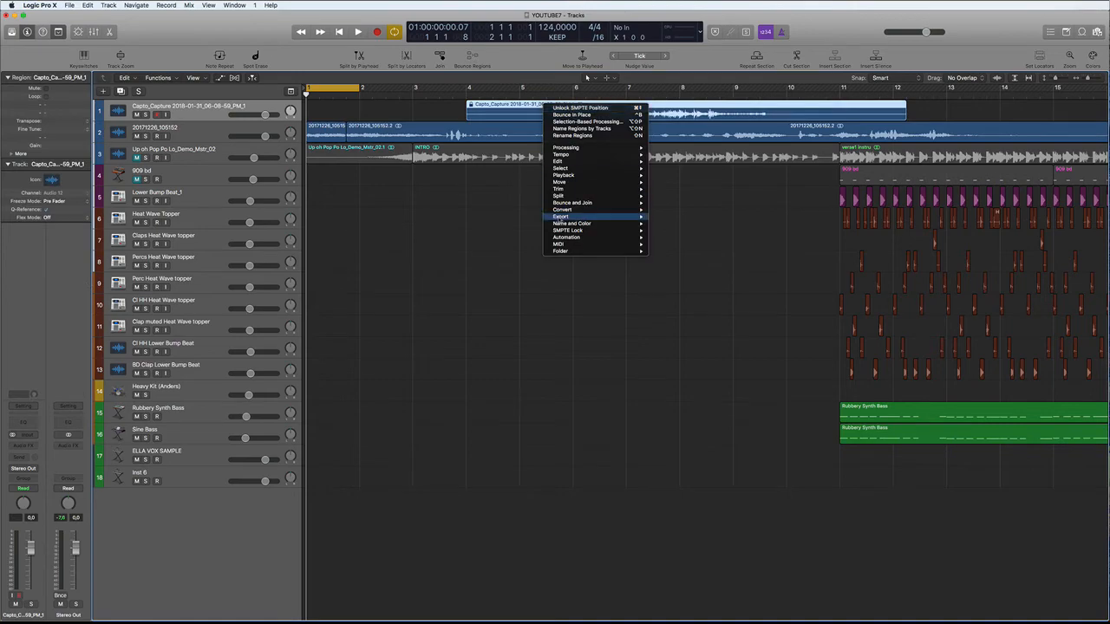
pyautogui.moveTo(568, 230)
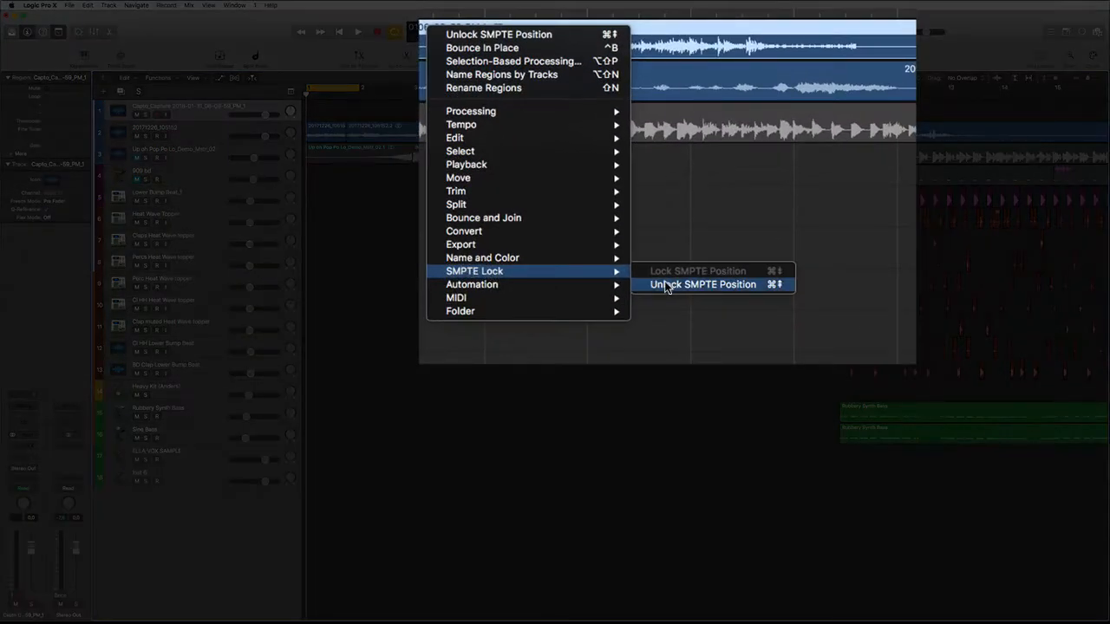
pyautogui.click(665, 287)
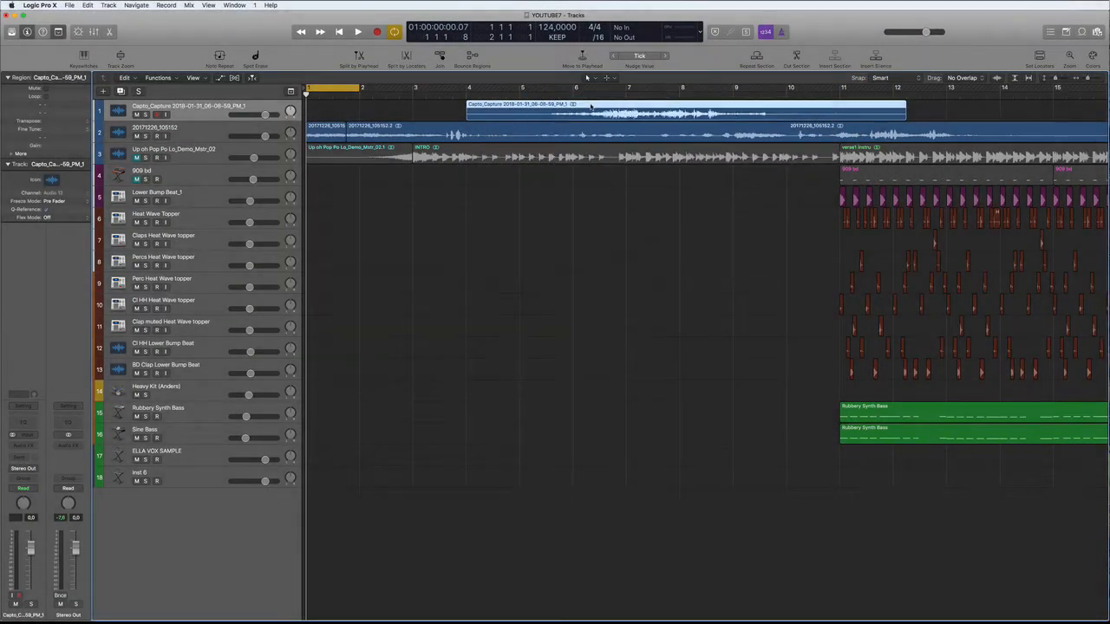
pyautogui.moveTo(590, 106); pyautogui.dragTo(432, 108)
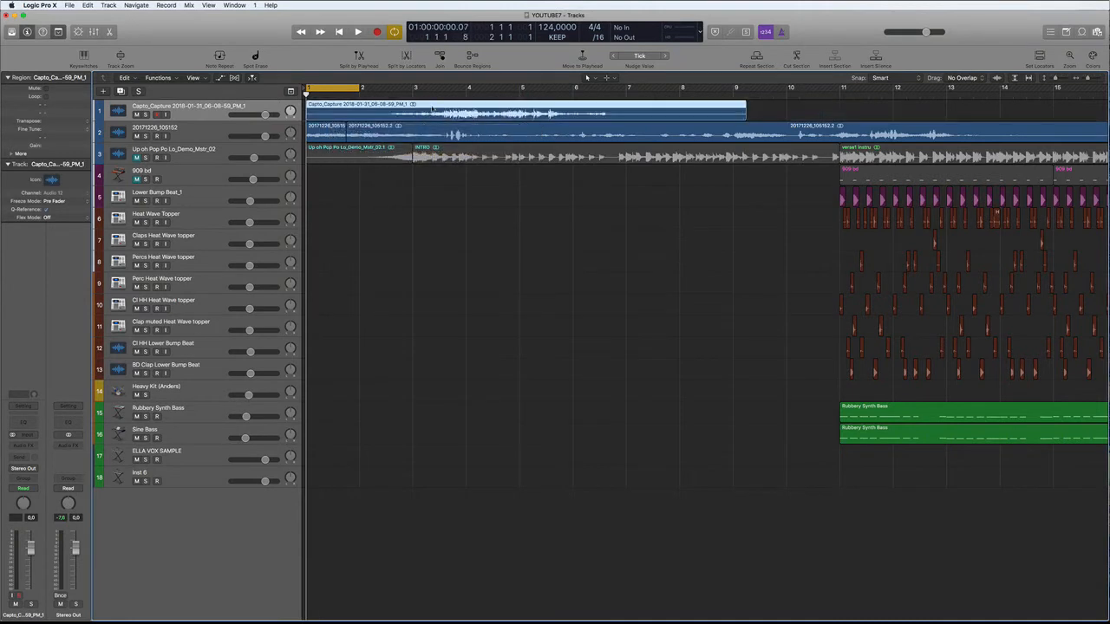
# Solo and play the Capto_Capture track with cycling off, and trim both region ends to a section about half a bar long near bar 4
pyautogui.press('c')
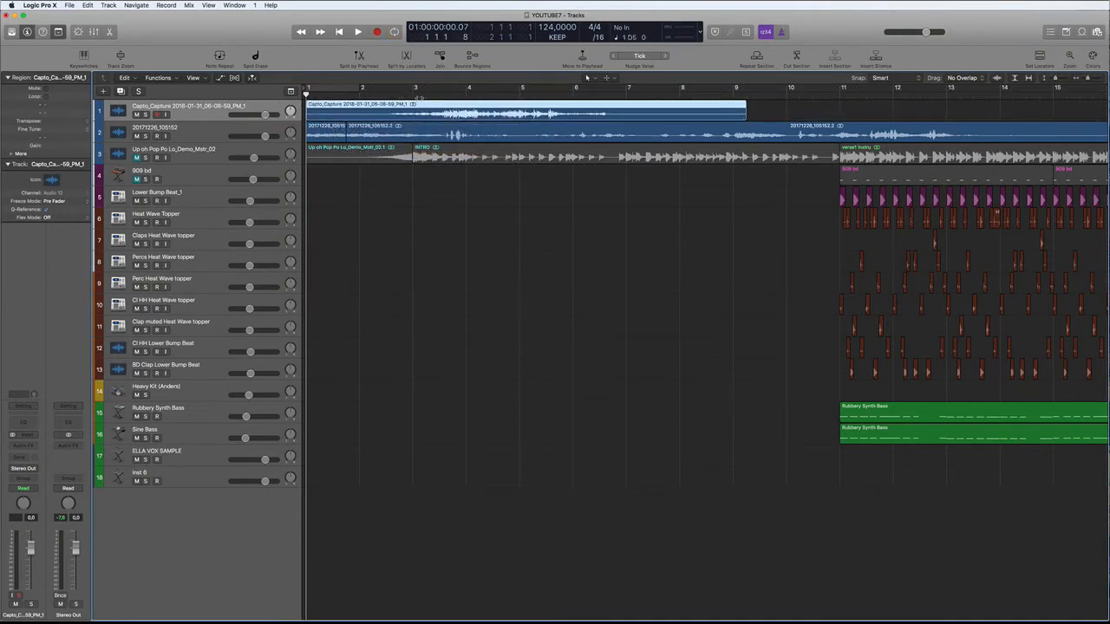
pyautogui.press('s')
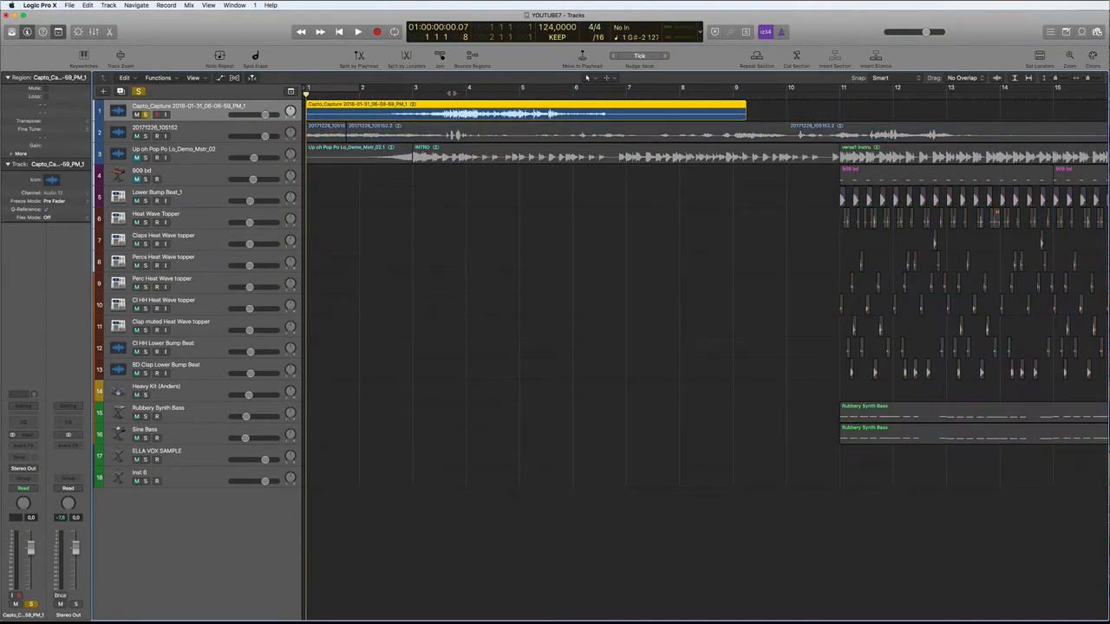
pyautogui.press('space')
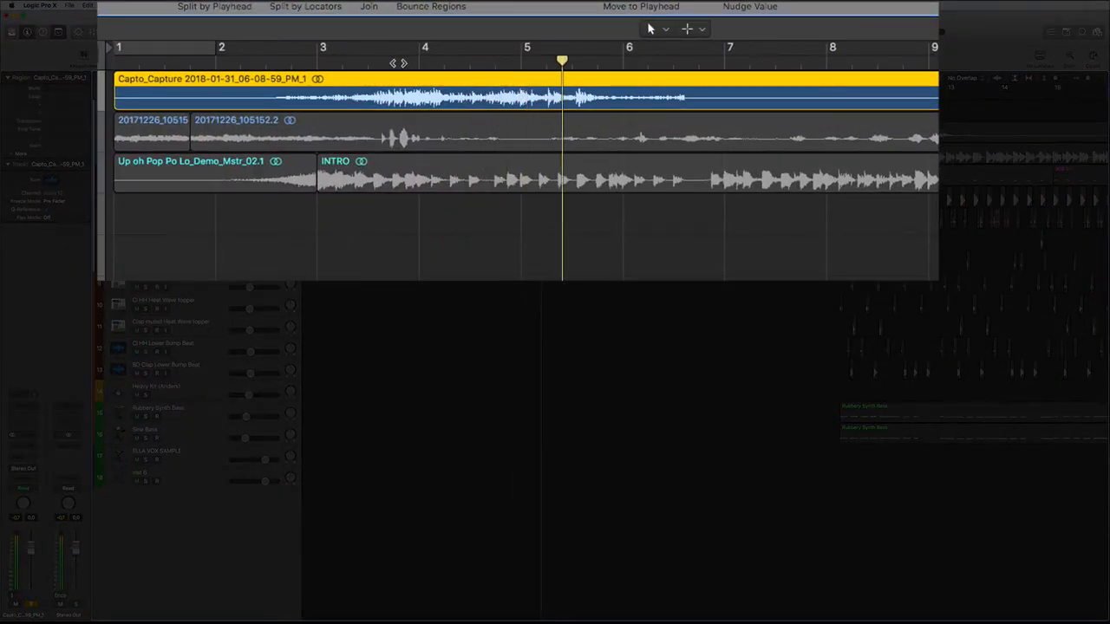
pyautogui.click(337, 63)
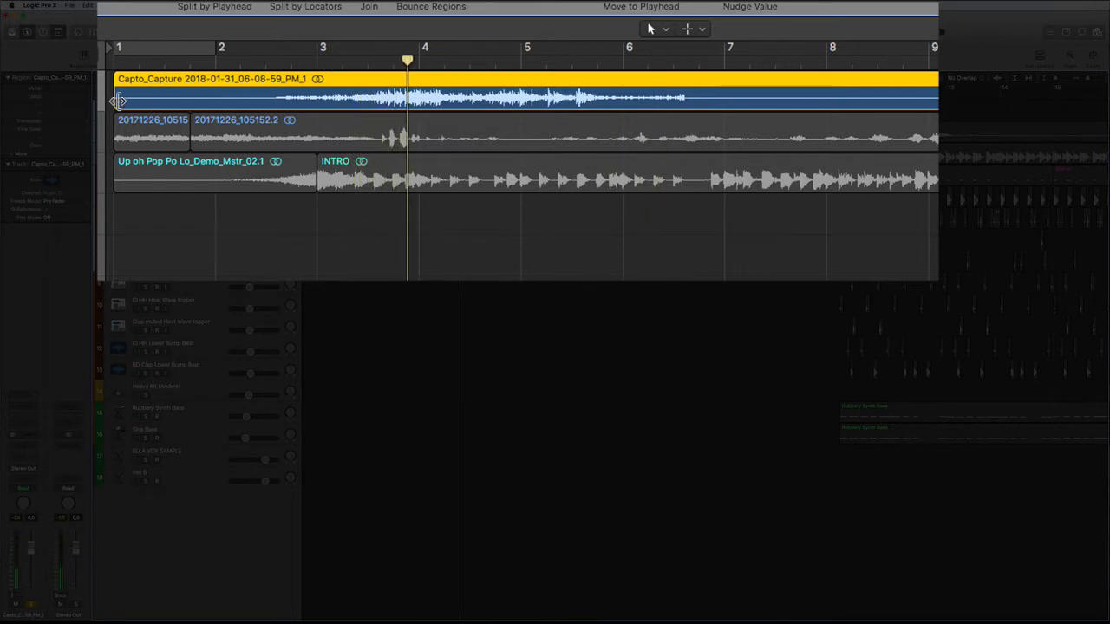
pyautogui.moveTo(118, 101); pyautogui.dragTo(395, 102)
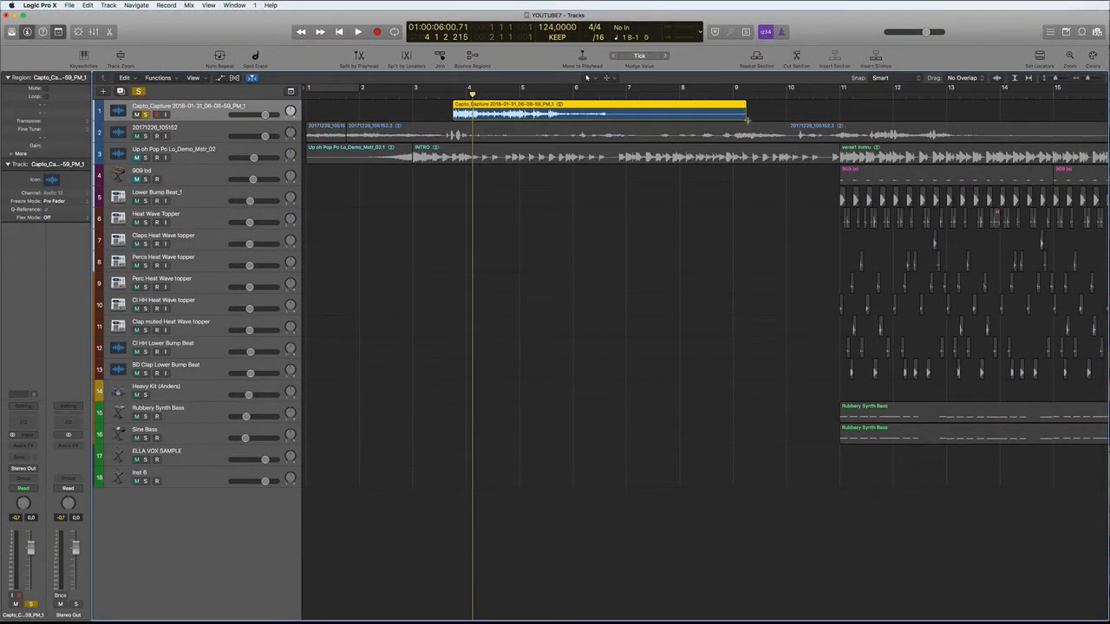
pyautogui.moveTo(746, 119); pyautogui.dragTo(483, 116)
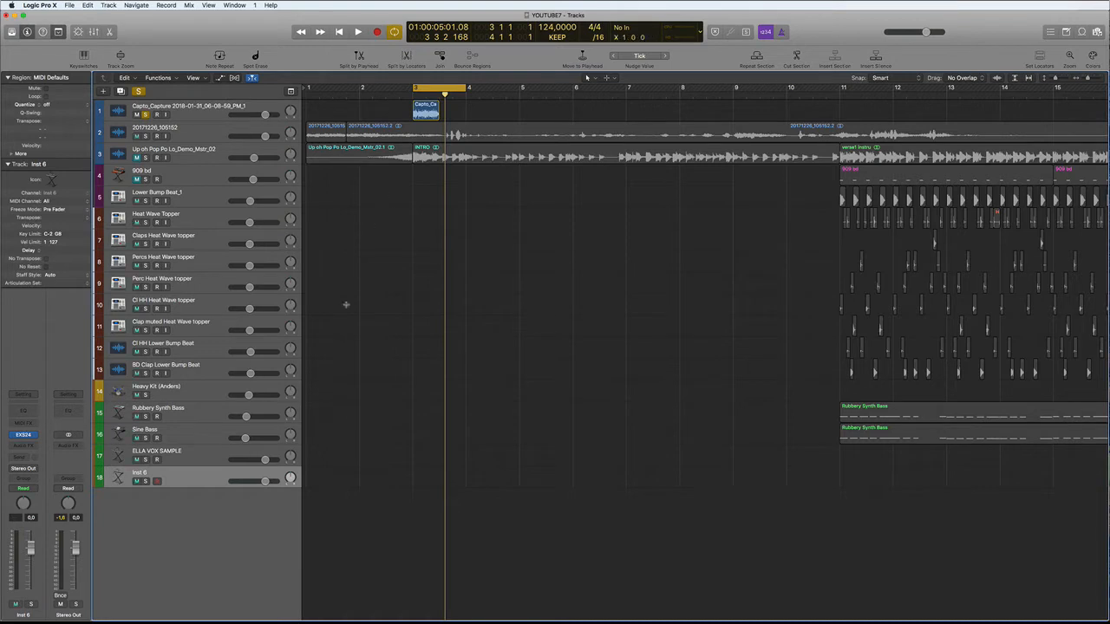
# Open the EXS24 instrument editor for the Inst 6 track and add the trimmed Capto_Capture region as a zone
pyautogui.click(24, 435)
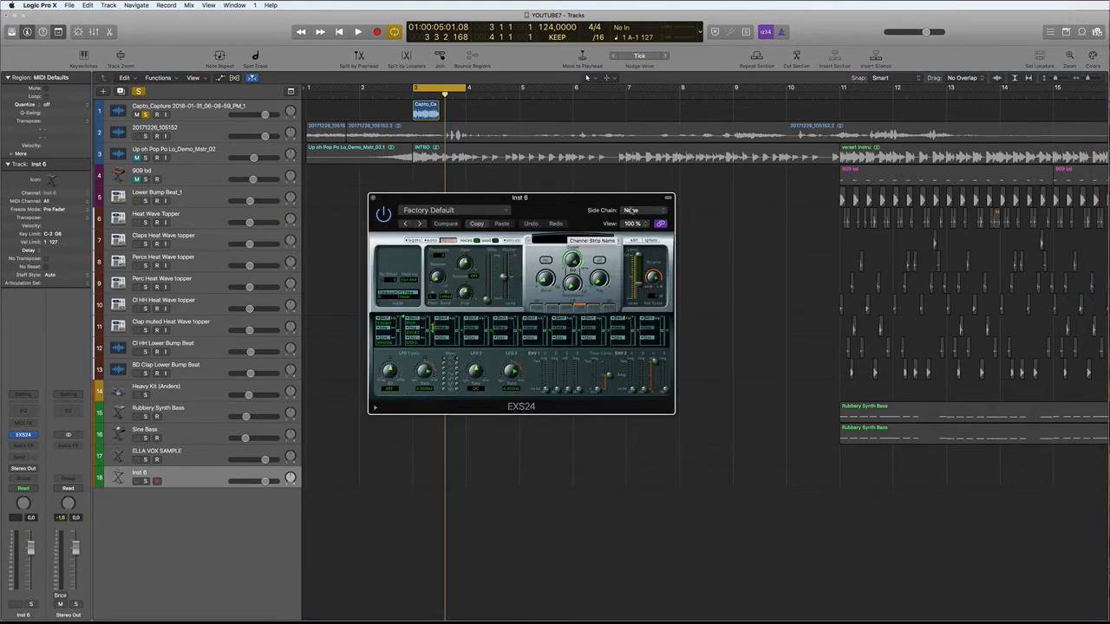
pyautogui.click(633, 240)
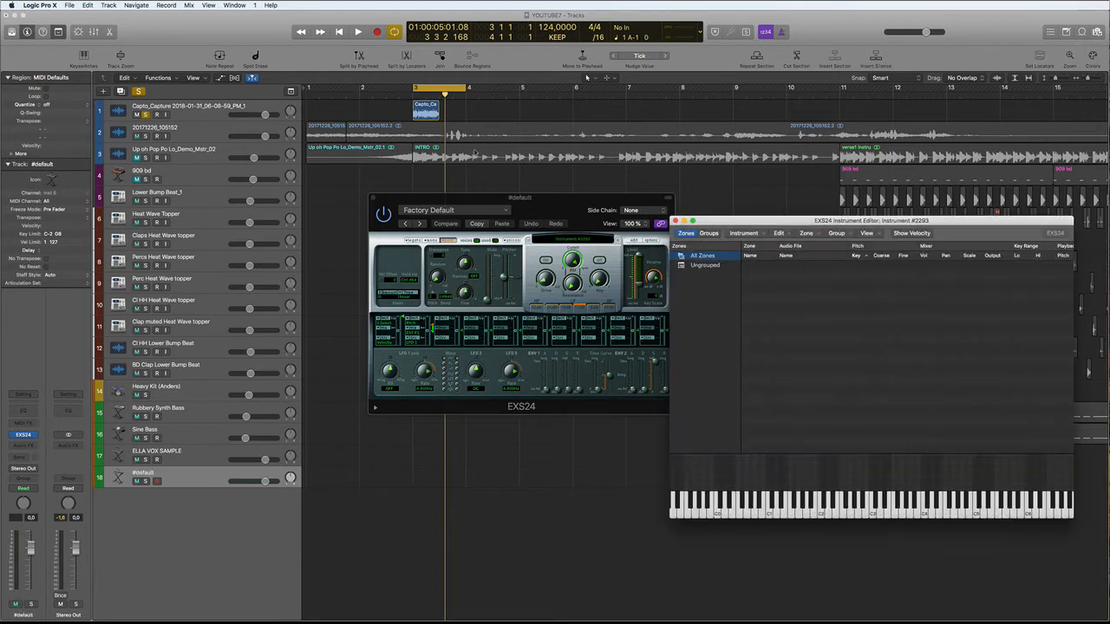
pyautogui.click(422, 108)
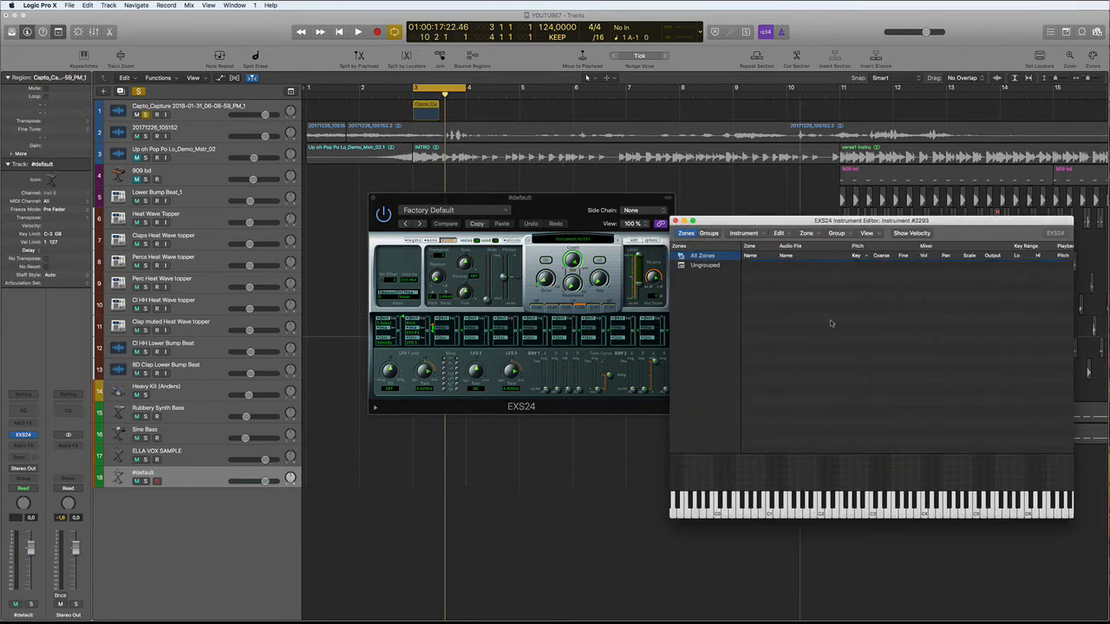
pyautogui.moveTo(798, 271); pyautogui.dragTo(796, 271)
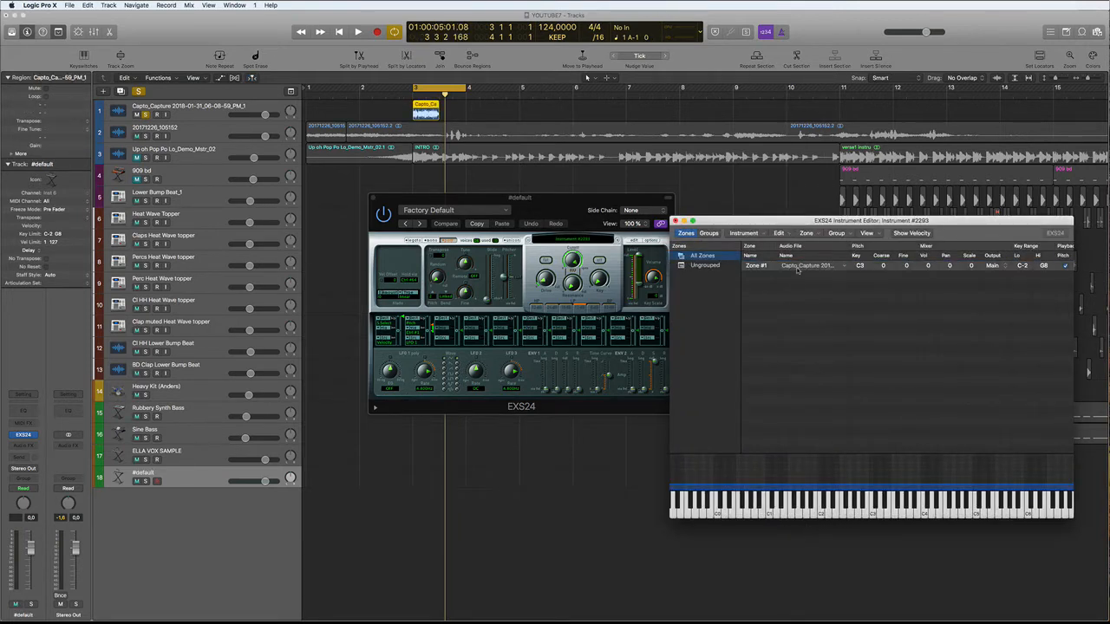
# Audition the Capto_Capture sample at C3 and at several higher notes on the instrument editor's keyboard
pyautogui.click(869, 513)
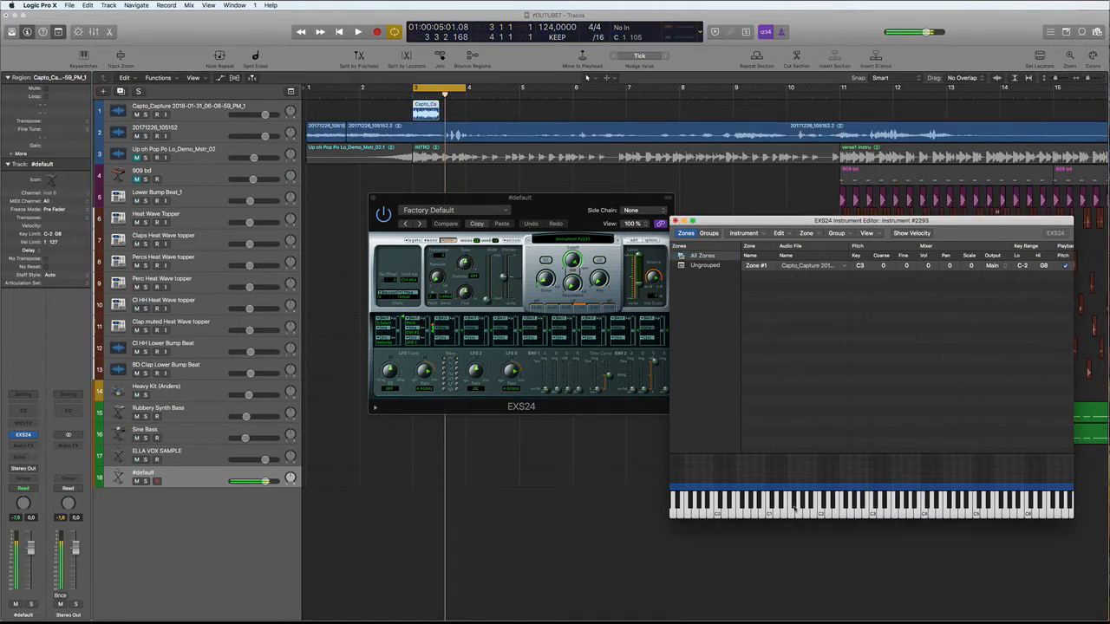
pyautogui.click(999, 514)
pyautogui.click(931, 513)
pyautogui.click(925, 514)
pyautogui.click(921, 513)
pyautogui.click(875, 513)
# Close the instrument editor, saving the instrument as FRIDGE SOUND in the Sampler Instruments folder, and close the EXS24 window
pyautogui.click(675, 220)
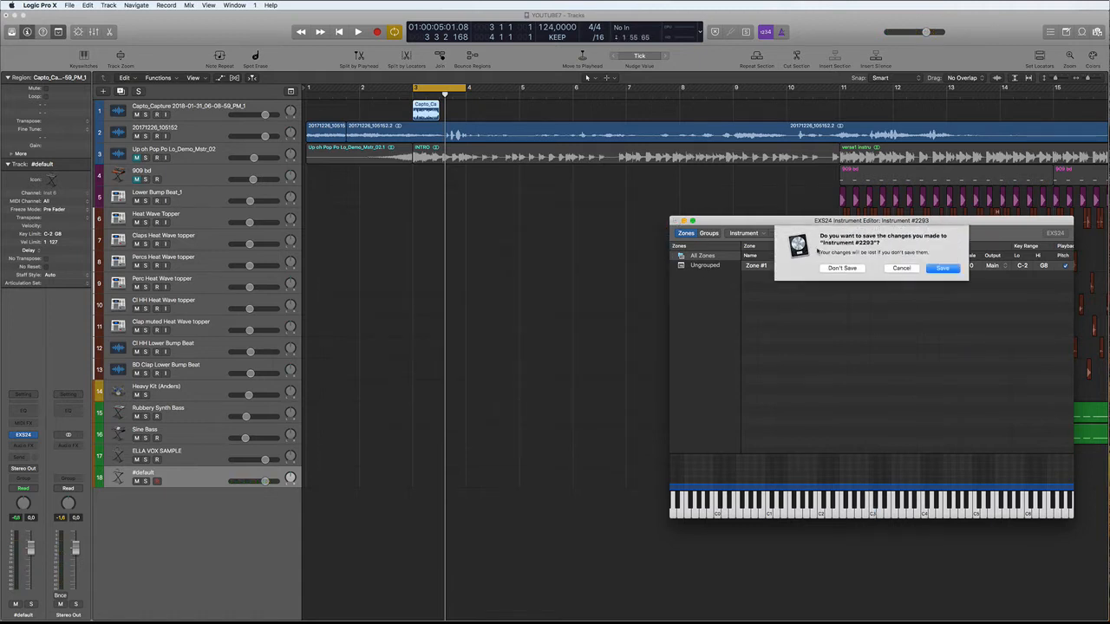
pyautogui.click(944, 269)
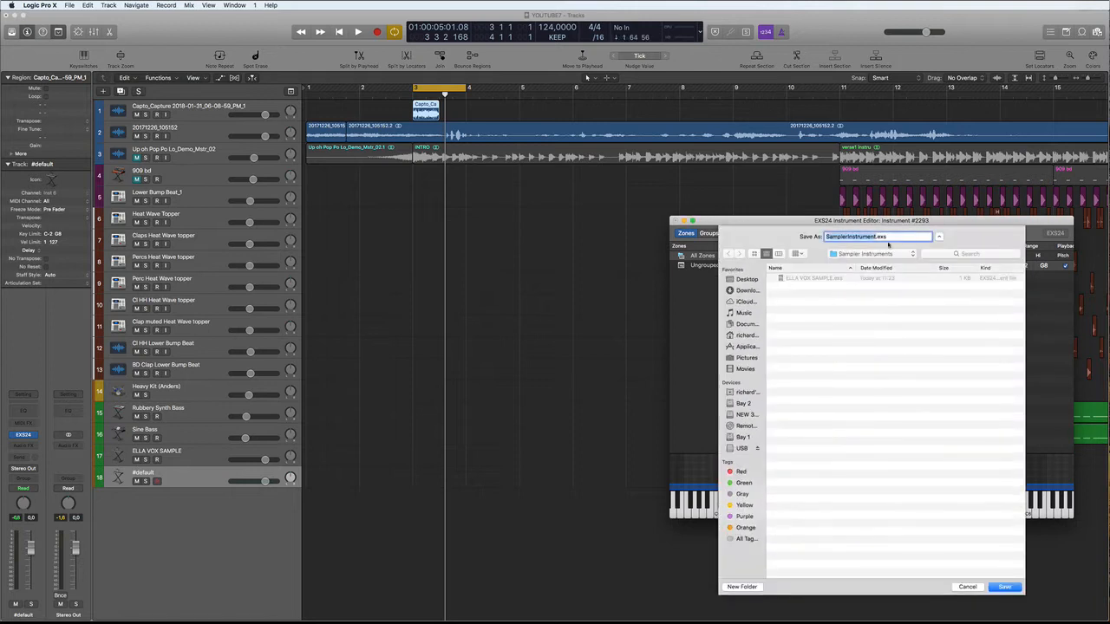
pyautogui.write('FRIDGE SOUND')
pyautogui.press('Return')
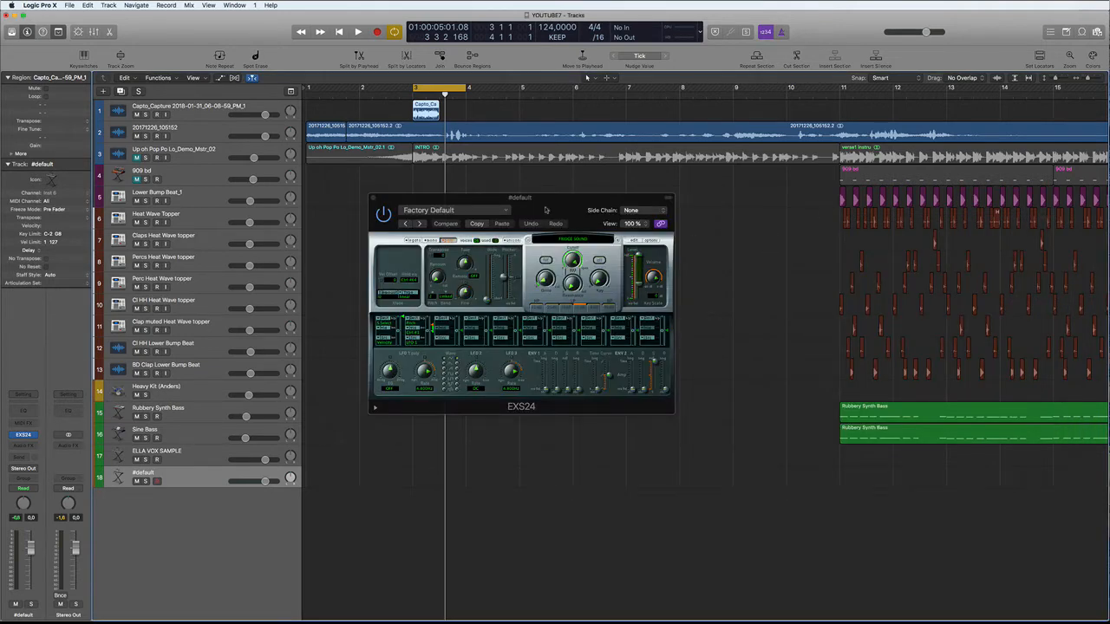
pyautogui.click(375, 198)
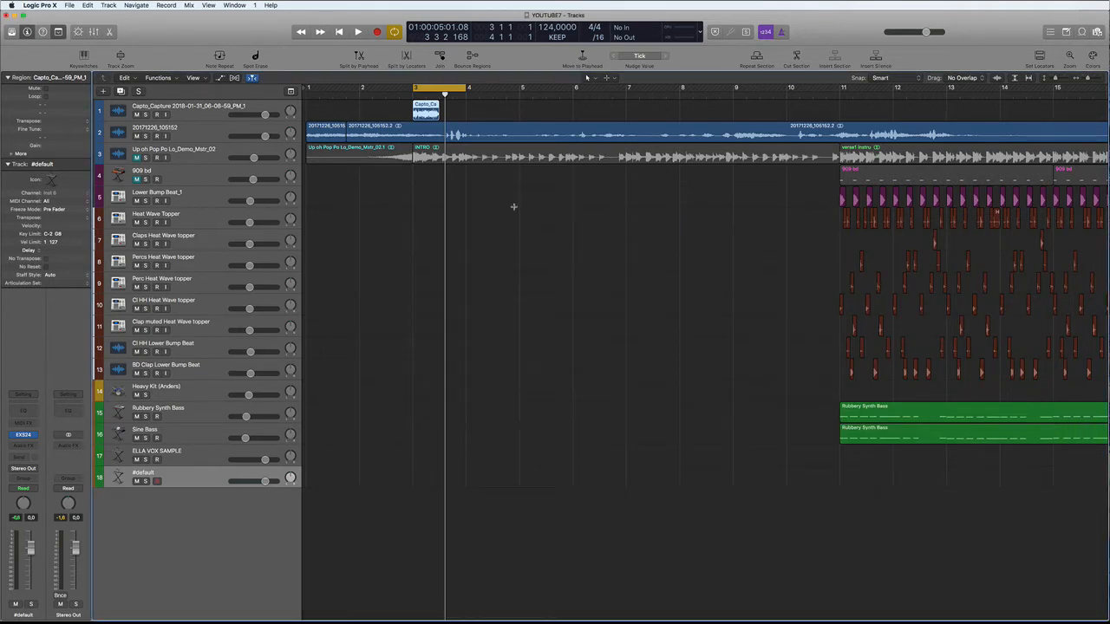
# Mute the Capto_Capture and 20171226_105152 audio tracks and select the #default sampler track
pyautogui.click(136, 115)
pyautogui.click(136, 136)
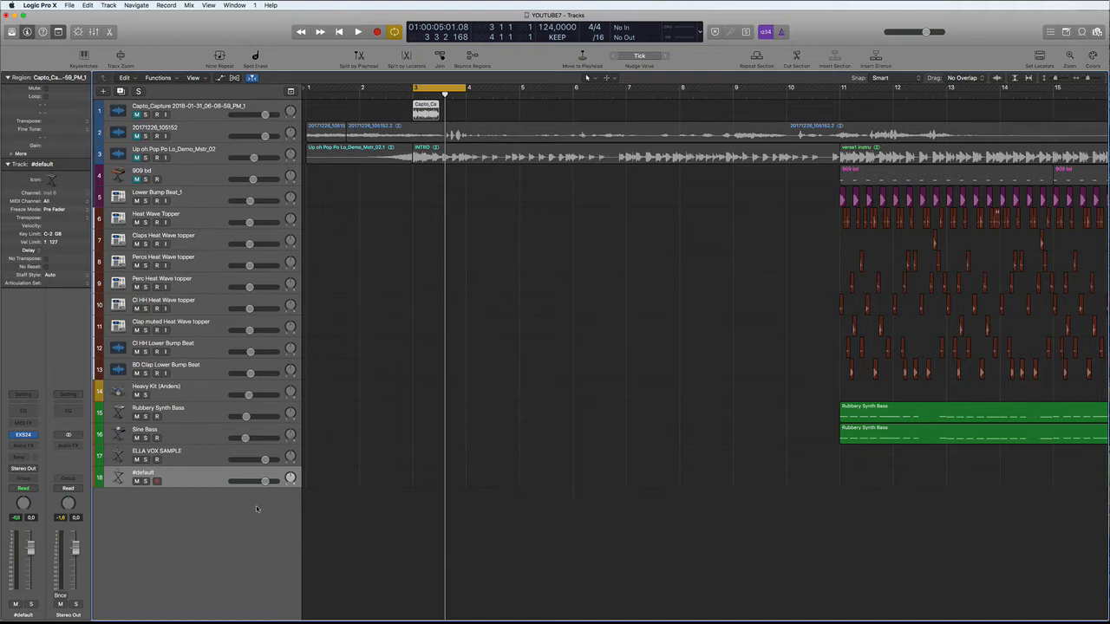
pyautogui.click(182, 482)
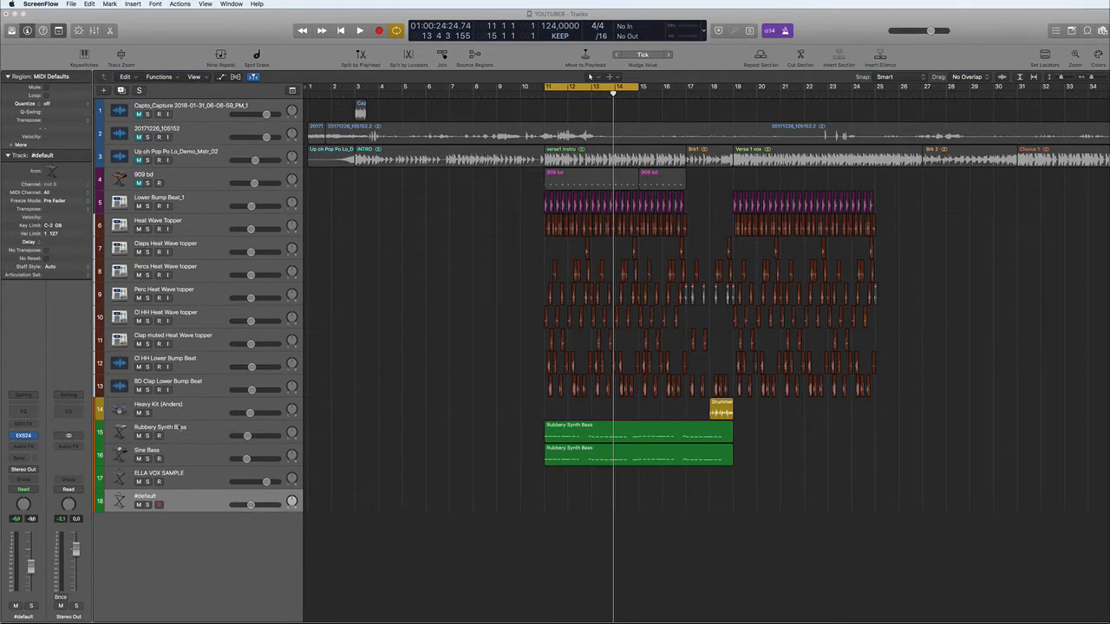
# Open the ELLA VOX SAMPLE track's EXS24, turn on its filter and lower the cutoff slightly
pyautogui.click(195, 478)
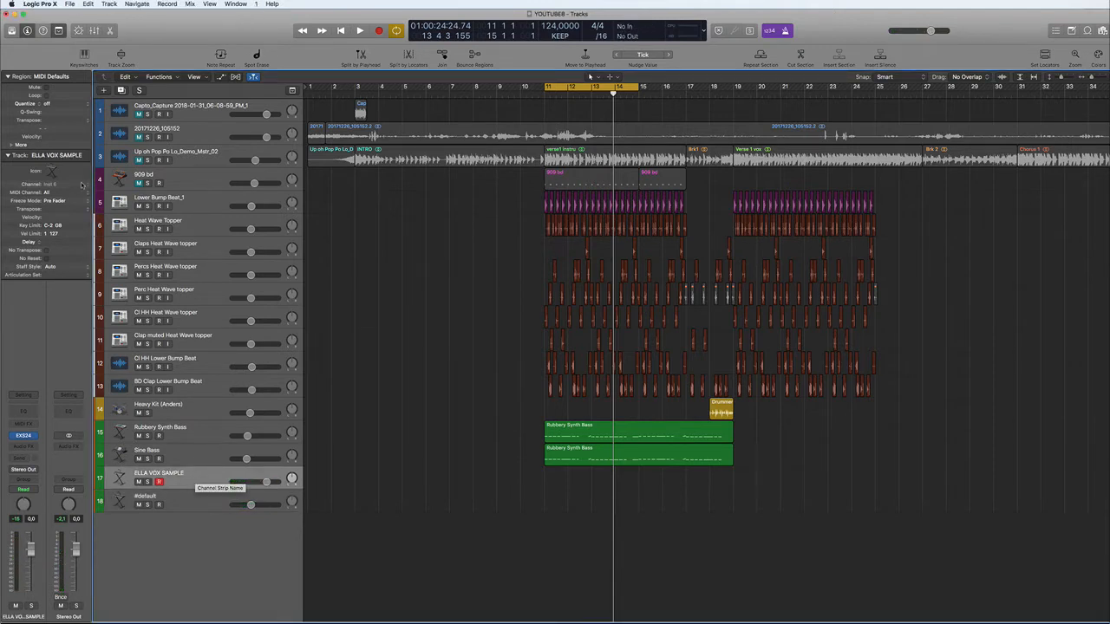
pyautogui.click(25, 436)
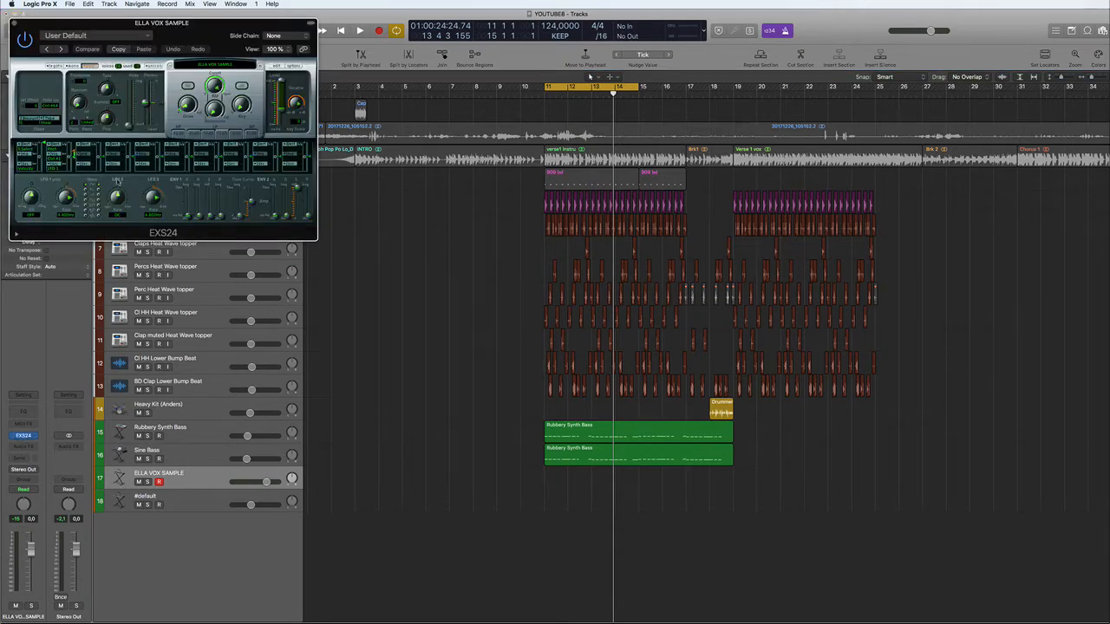
pyautogui.moveTo(206, 24); pyautogui.dragTo(745, 327)
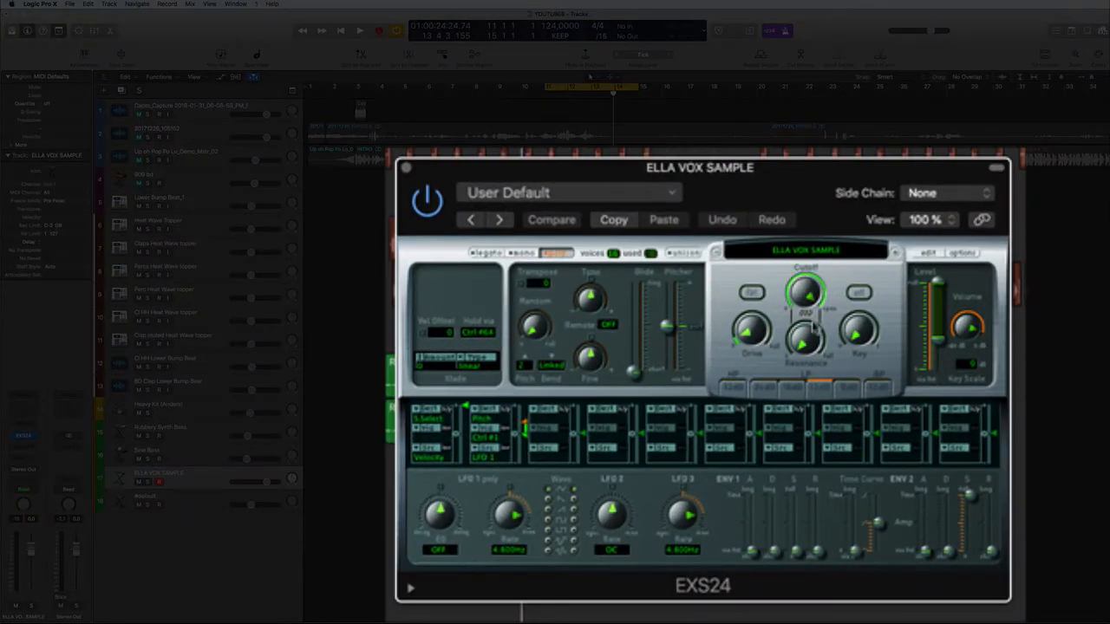
pyautogui.click(858, 294)
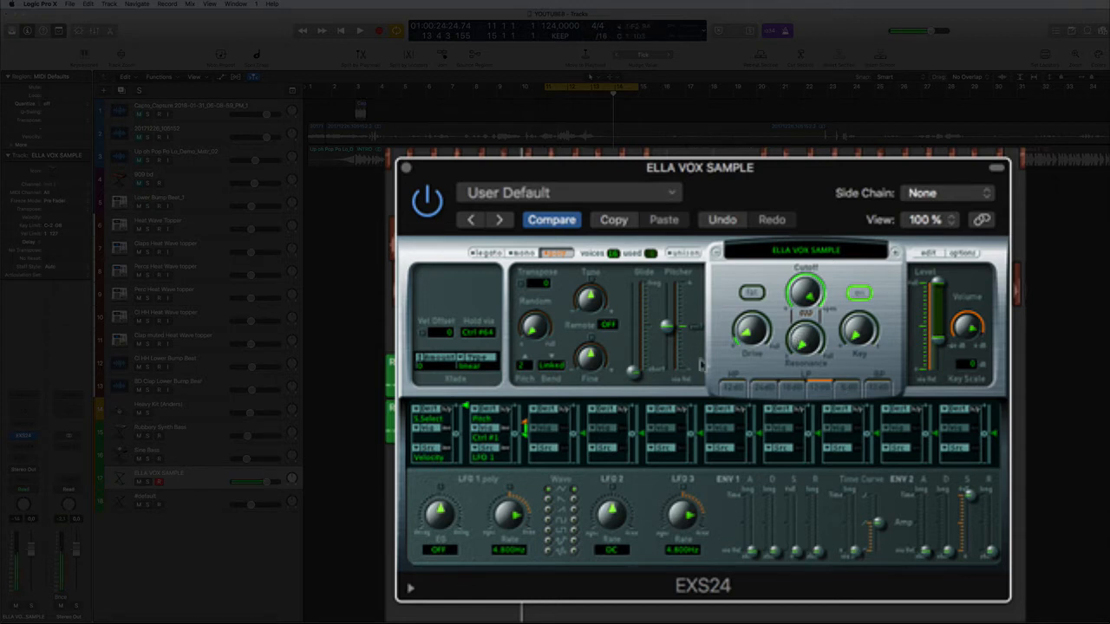
pyautogui.moveTo(802, 290)
pyautogui.mouseDown()
pyautogui.moveTo(798, 396)
pyautogui.moveTo(792, 286)
pyautogui.mouseUp()
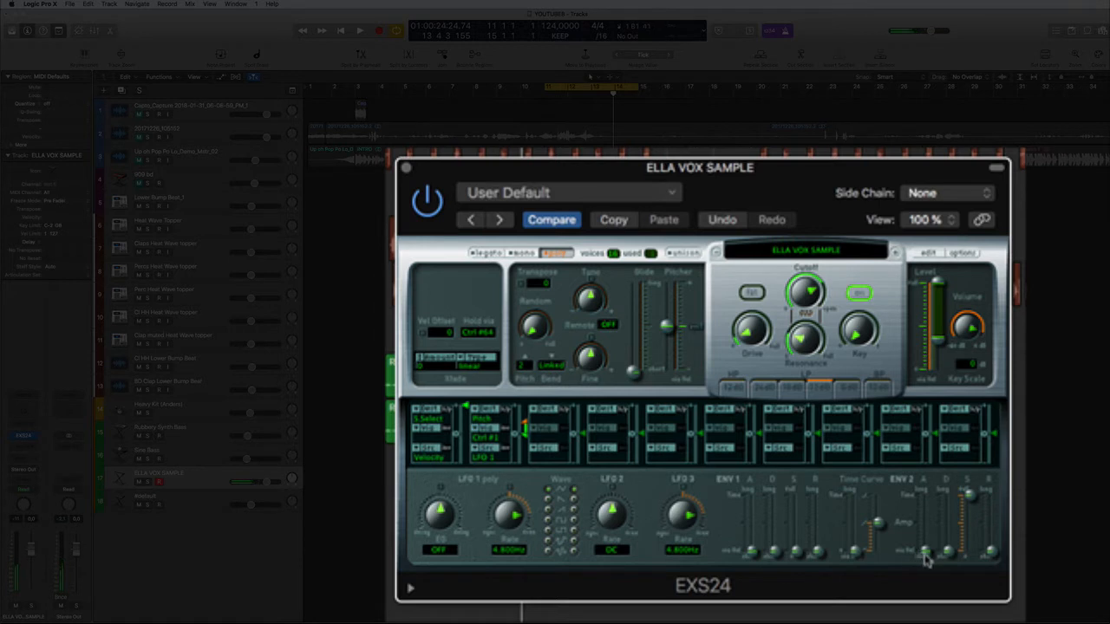
# Try a slow ENV 2 attack of about 3001 ms and bring the attack back to its minimum
pyautogui.moveTo(926, 559); pyautogui.dragTo(926, 603)
pyautogui.moveTo(928, 525); pyautogui.dragTo(933, 603)
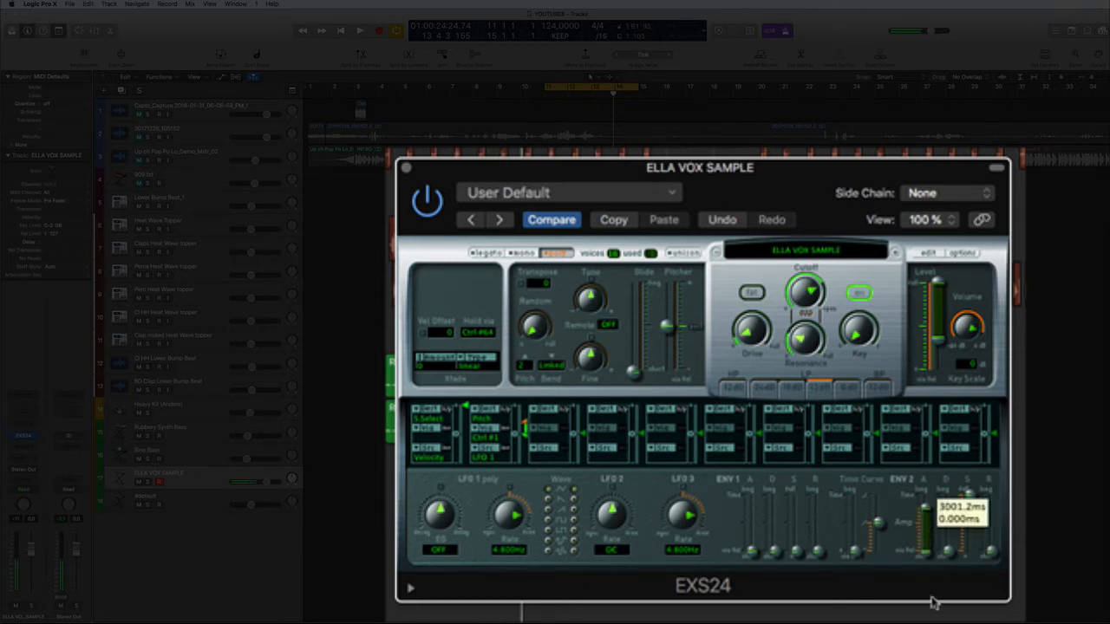
pyautogui.moveTo(926, 510); pyautogui.dragTo(925, 583)
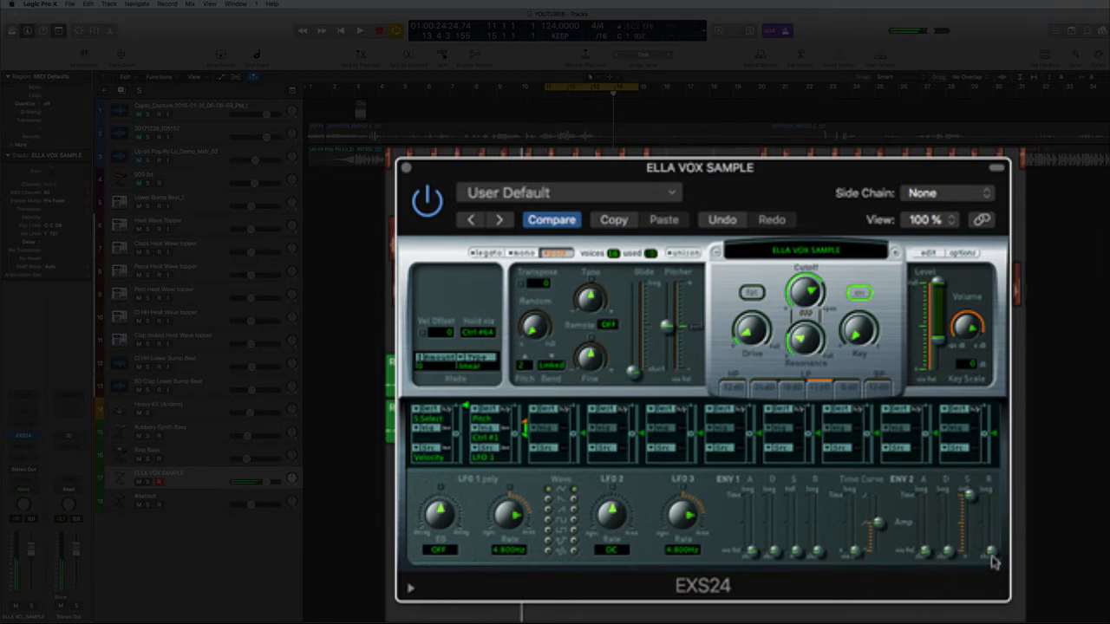
# Try the ENV 2 release and lengthen the Glide time in the ELLA VOX SAMPLE track's EXS24
pyautogui.moveTo(993, 562)
pyautogui.mouseDown()
pyautogui.moveTo(992, 513)
pyautogui.moveTo(992, 556)
pyautogui.mouseUp()
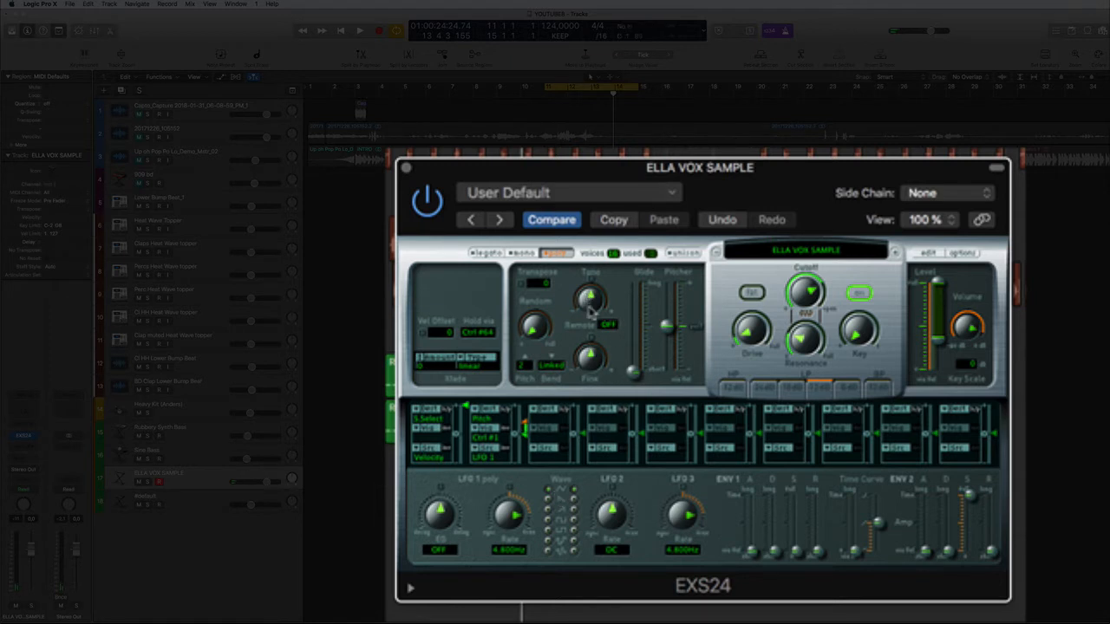
pyautogui.moveTo(634, 373); pyautogui.dragTo(639, 336)
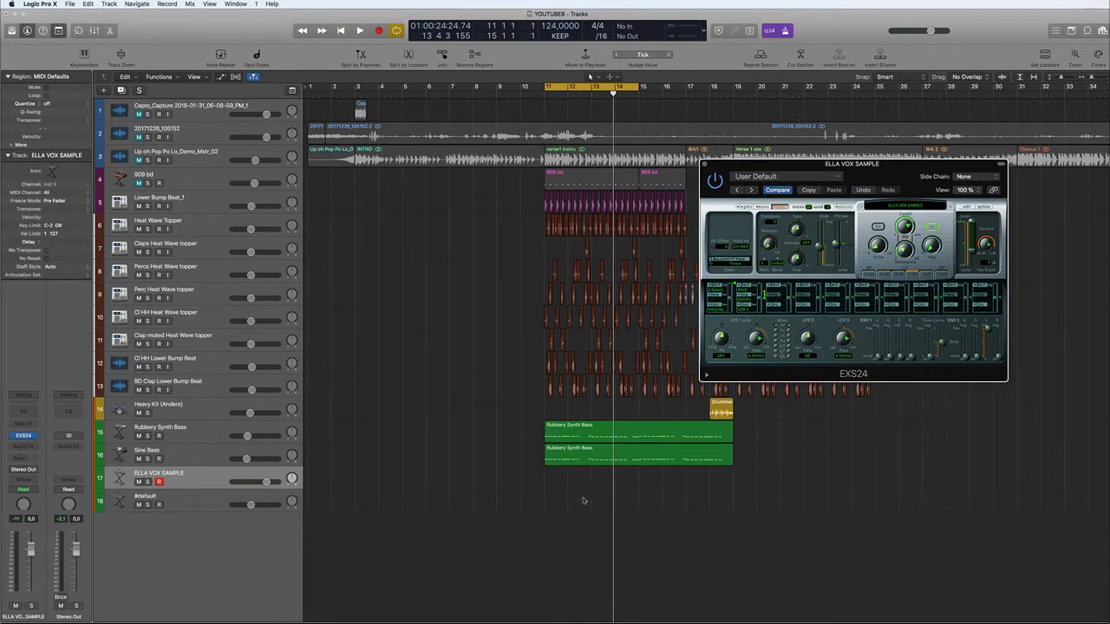
# With the Pencil Tool, create one-bar MIDI regions at bar 11 on the ELLA VOX SAMPLE and #default tracks
pyautogui.rightClick(569, 540)
pyautogui.click(573, 550)
pyautogui.rightClick(573, 547)
pyautogui.click(574, 547)
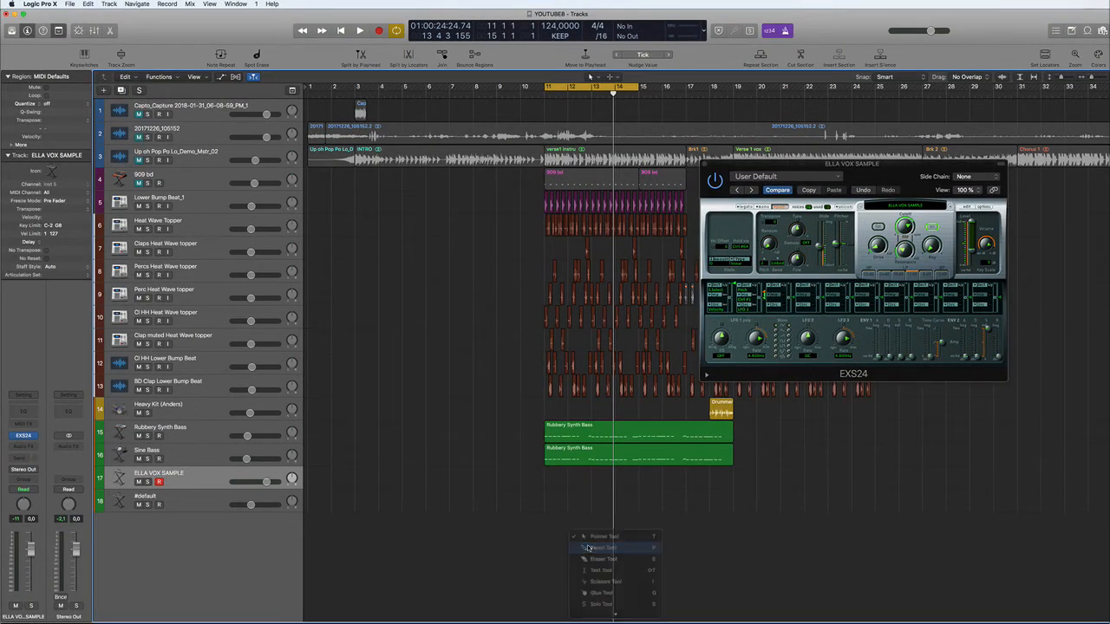
pyautogui.click(546, 480)
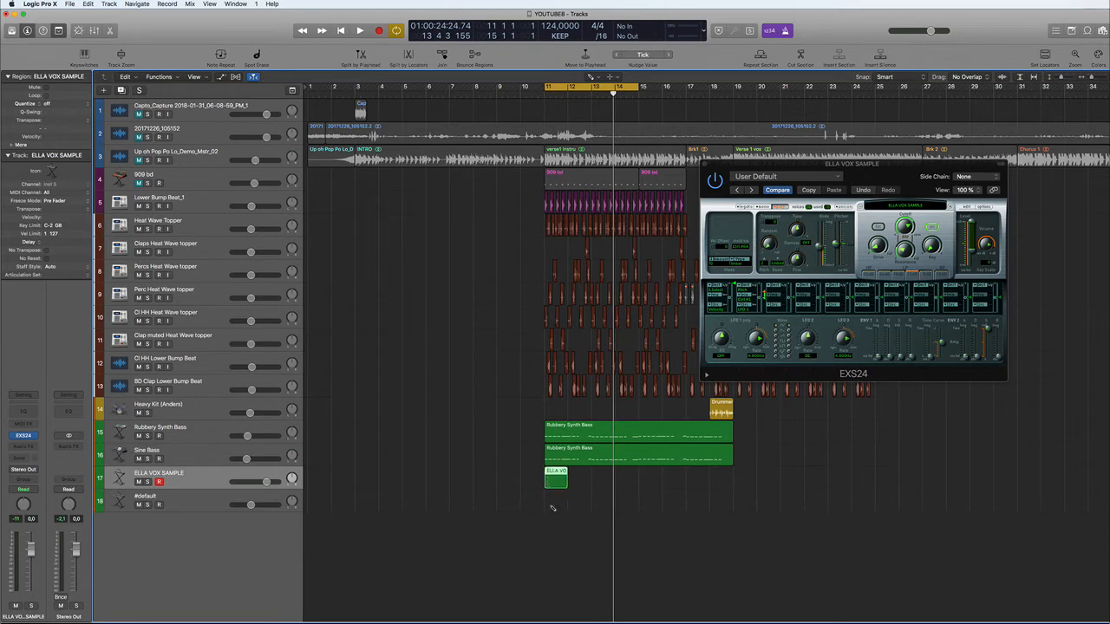
pyautogui.click(548, 503)
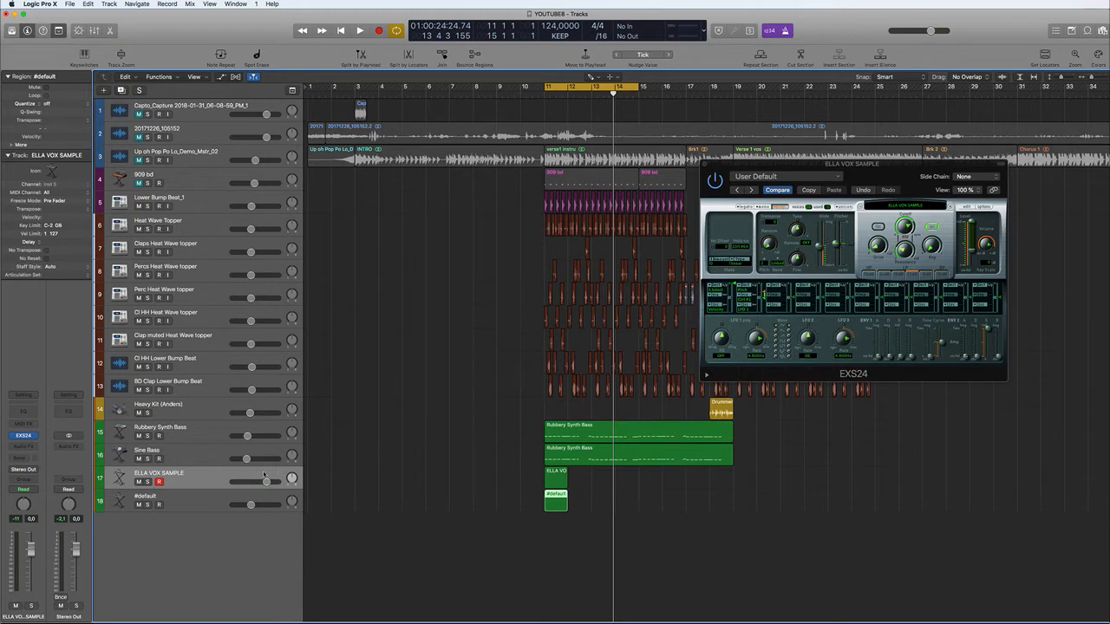
# Return to the Pointer Tool, open the ELLA VOX SAMPLE region in the Piano Roll and close the EXS24 window
pyautogui.click(555, 476)
pyautogui.press('t')
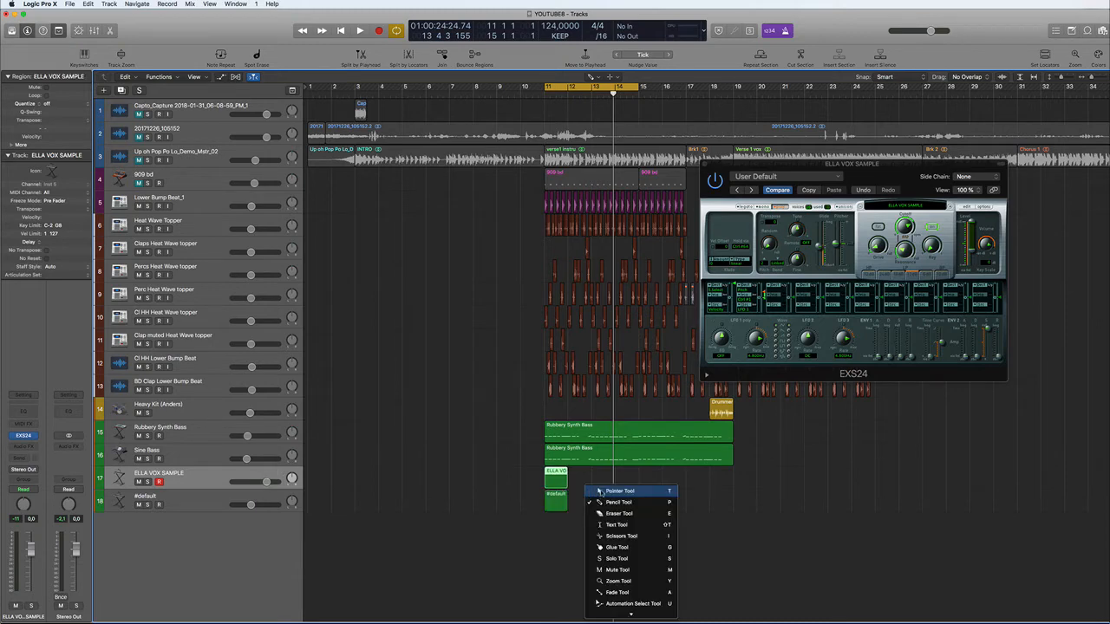
pyautogui.click(616, 491)
pyautogui.doubleClick(552, 478)
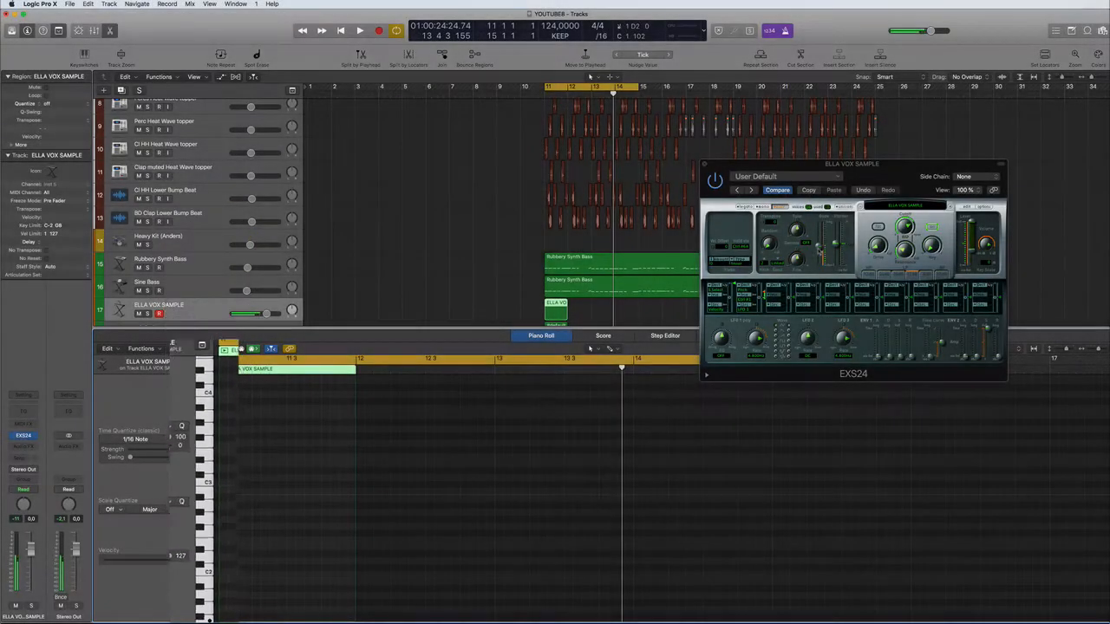
pyautogui.click(704, 165)
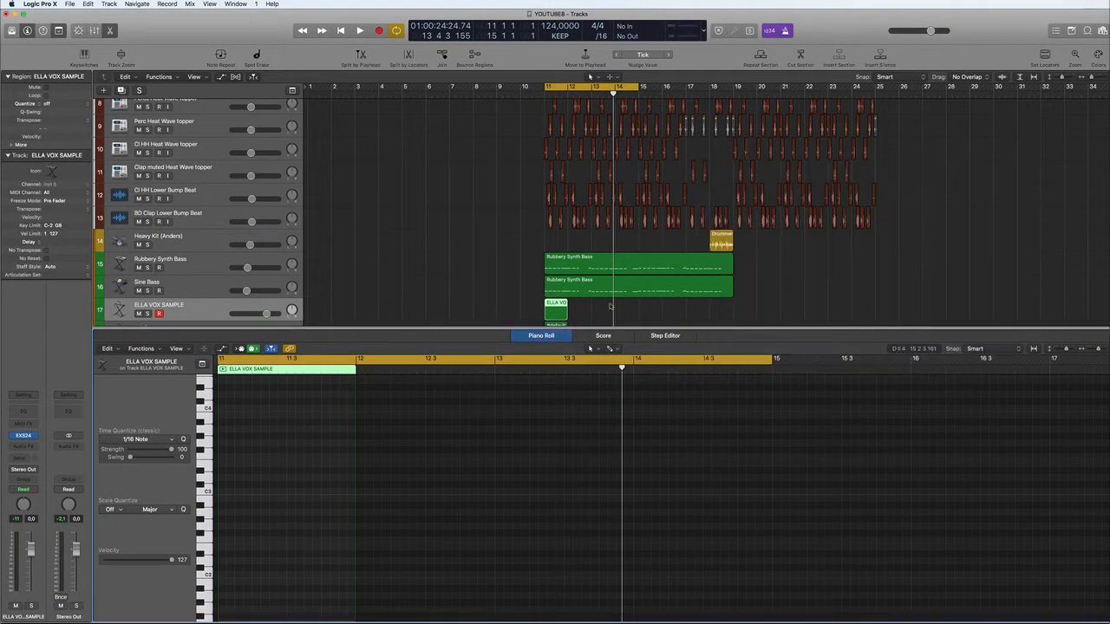
# Select the #default track and play the song loop to audition the fridge sound against it
pyautogui.scroll(-2, 472, 237)
pyautogui.click(214, 298)
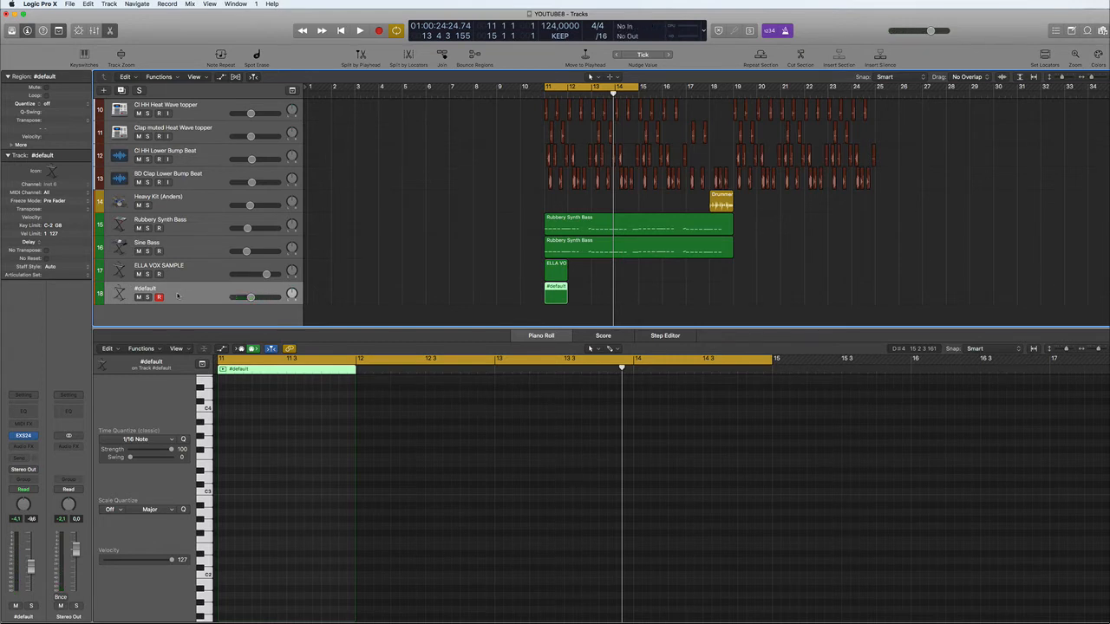
pyautogui.press('space')
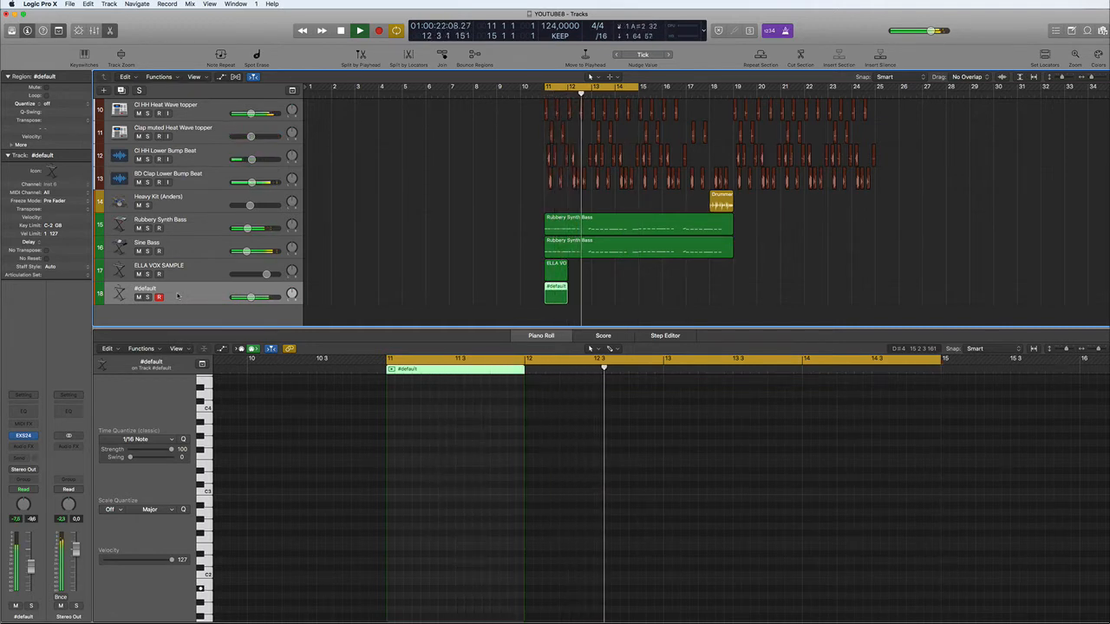
pyautogui.press('space')
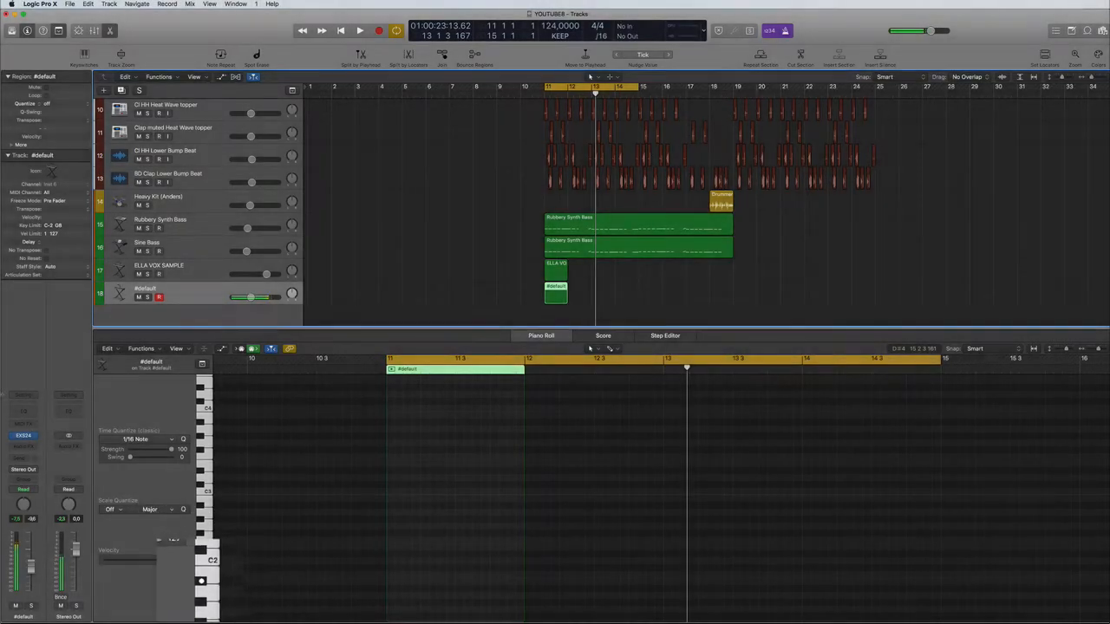
# In the #default track's EXS24, turn on the filter, try the 18 dB low-pass type and lower the cutoff to about halfway
pyautogui.click(25, 437)
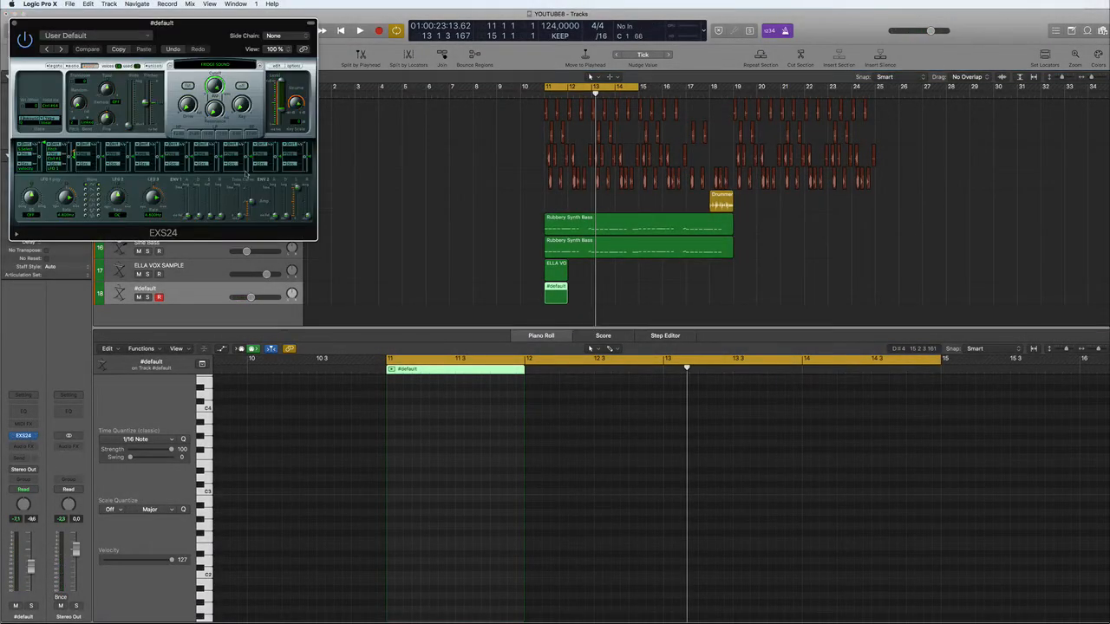
pyautogui.moveTo(166, 33); pyautogui.dragTo(504, 220)
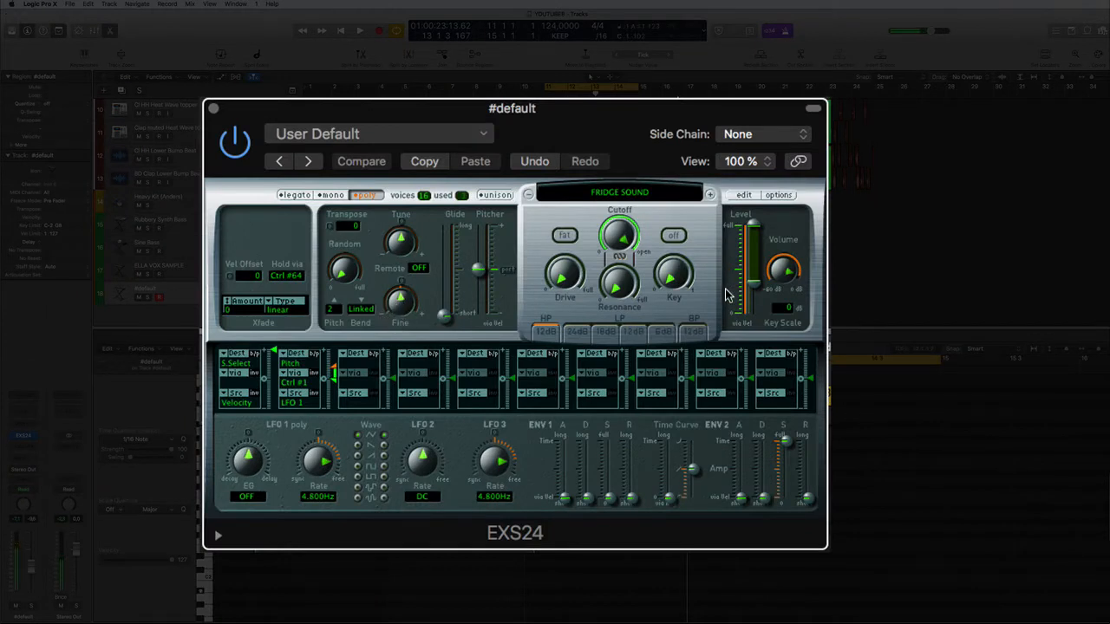
pyautogui.click(674, 237)
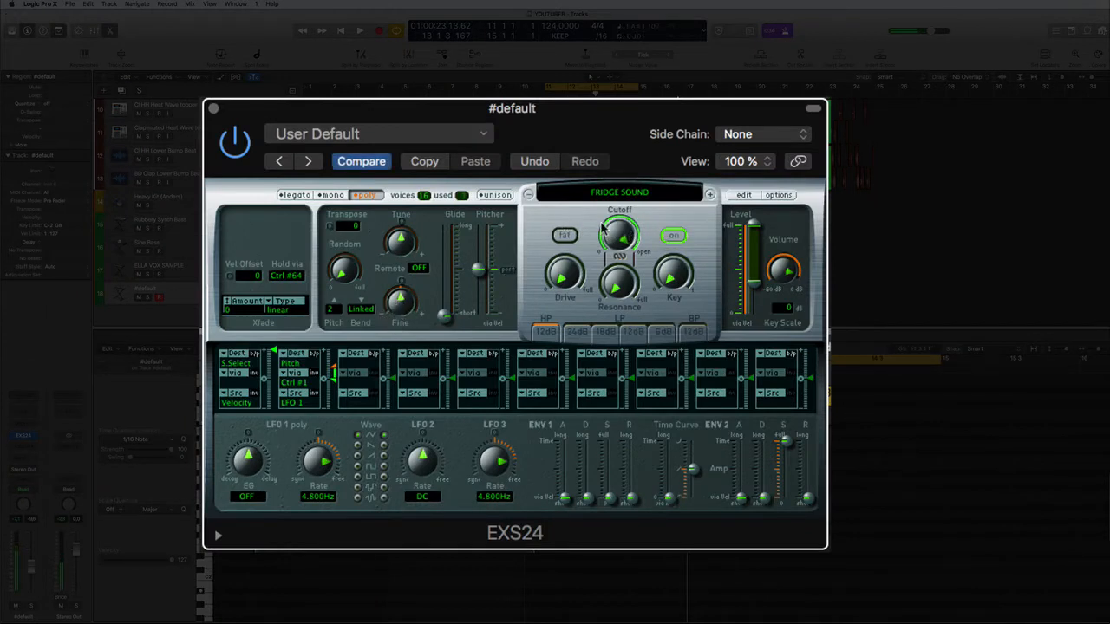
pyautogui.moveTo(620, 238); pyautogui.dragTo(596, 309)
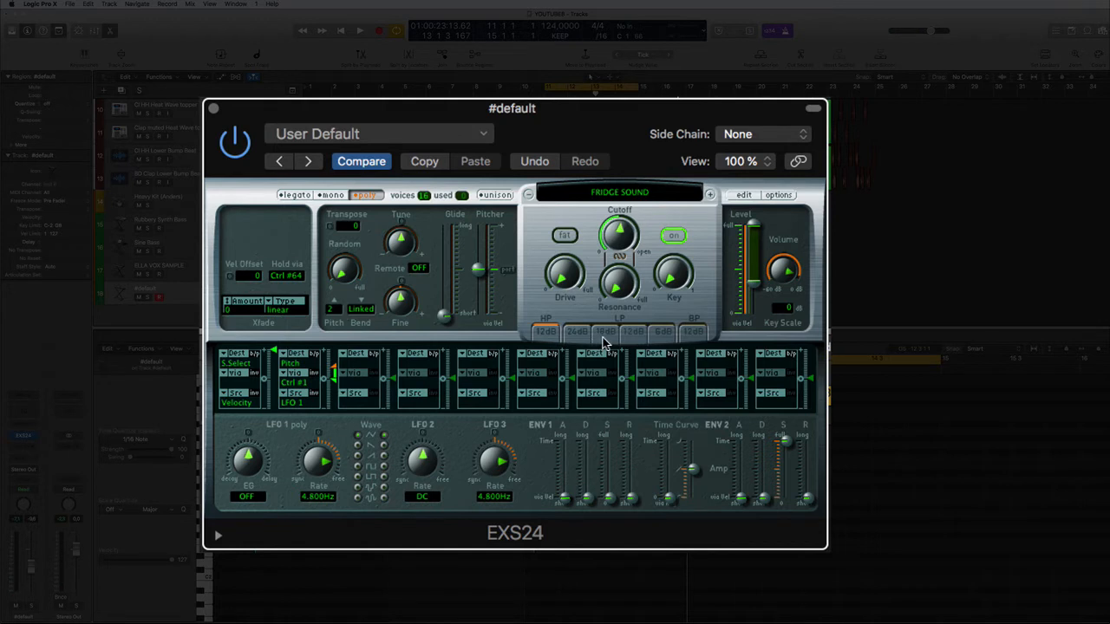
pyautogui.moveTo(614, 234); pyautogui.dragTo(610, 162)
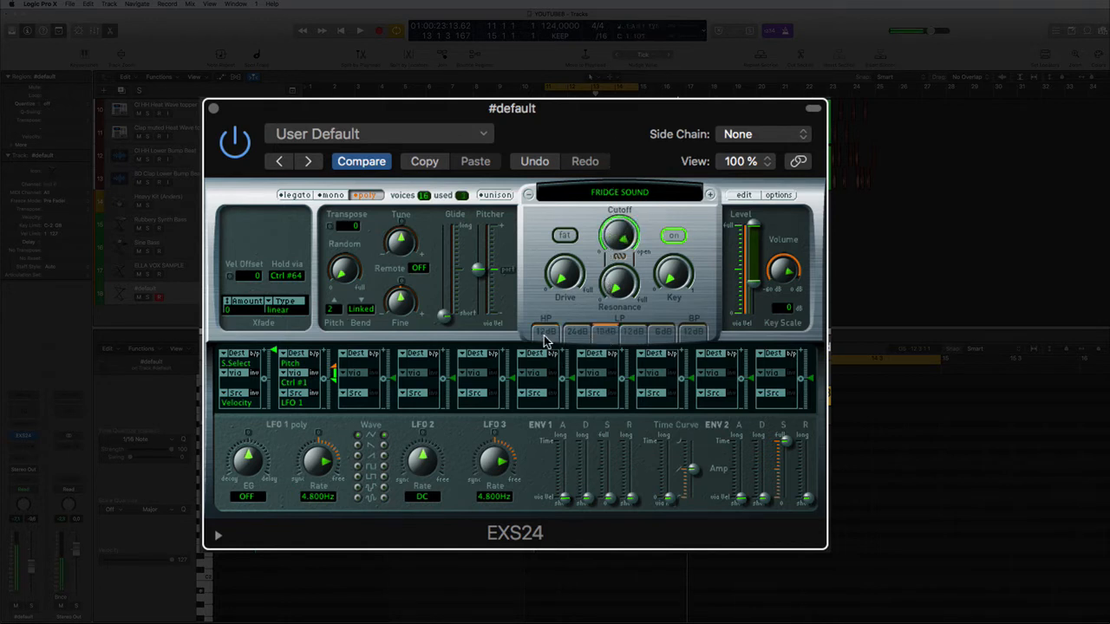
pyautogui.moveTo(618, 244); pyautogui.dragTo(617, 308)
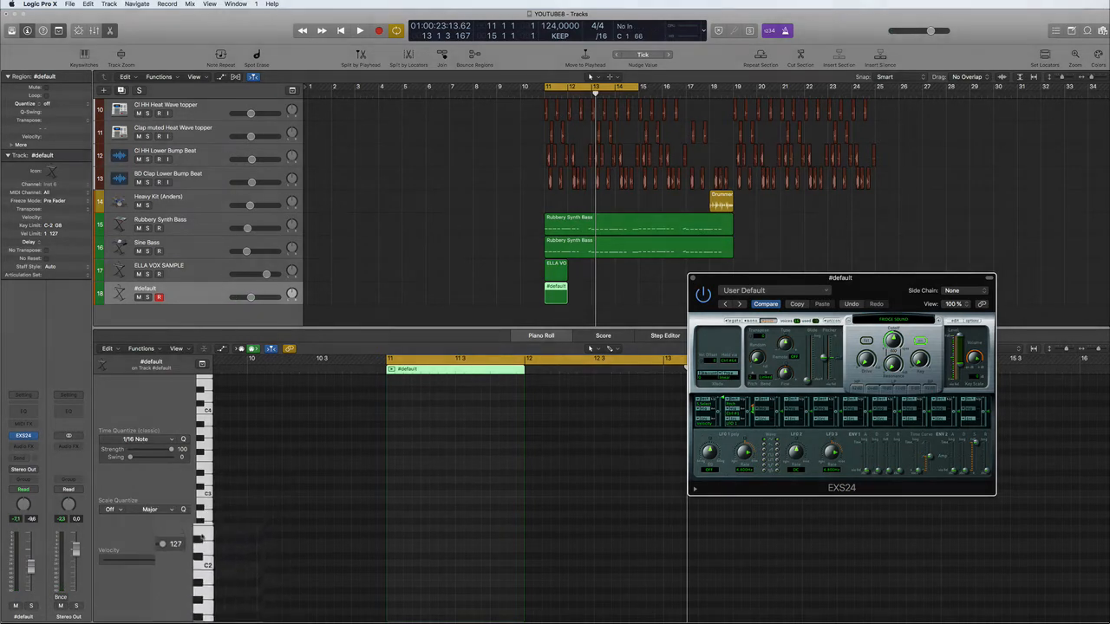
# Record a two-pitch fridge pattern over bars 11 to 15 on the #default track and quantize the region to 1/16 Note
pyautogui.press('r')
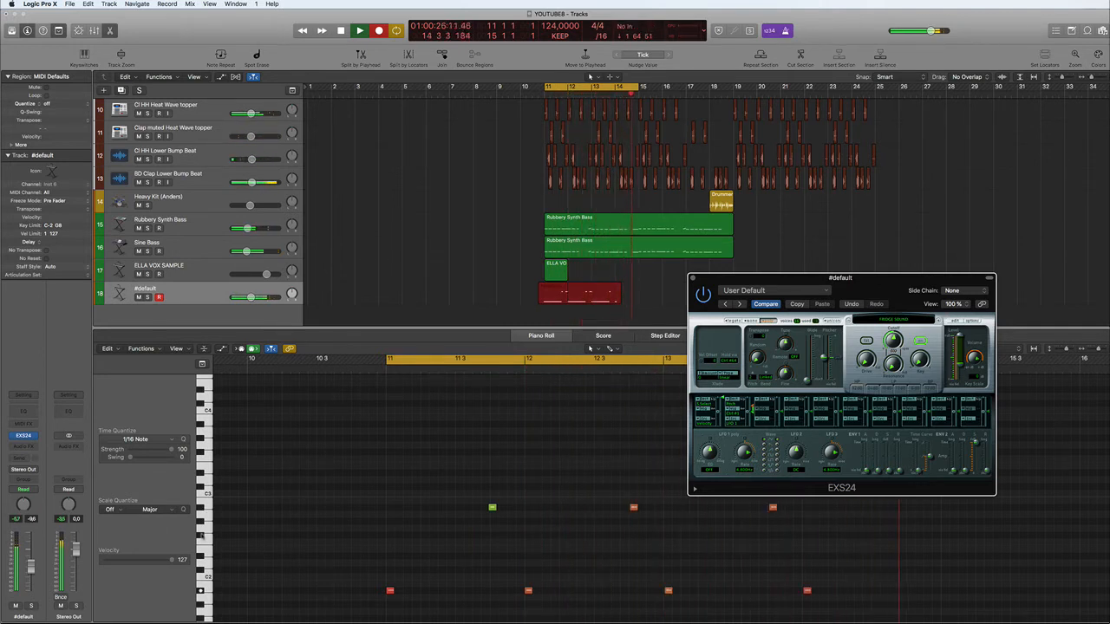
pyautogui.press('space')
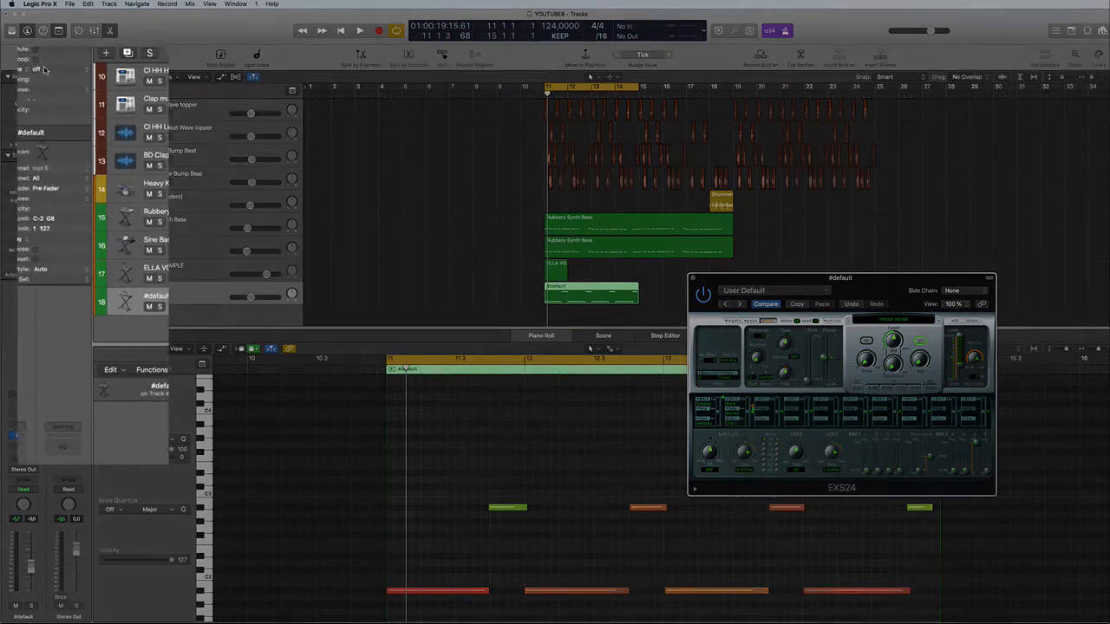
pyautogui.click(46, 103)
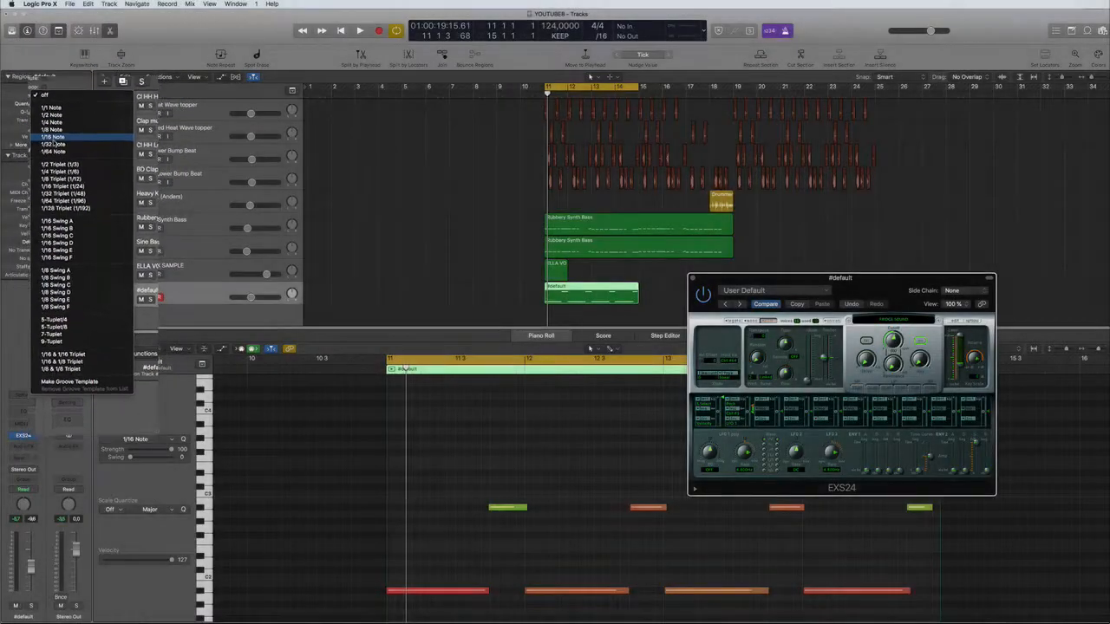
pyautogui.click(37, 92)
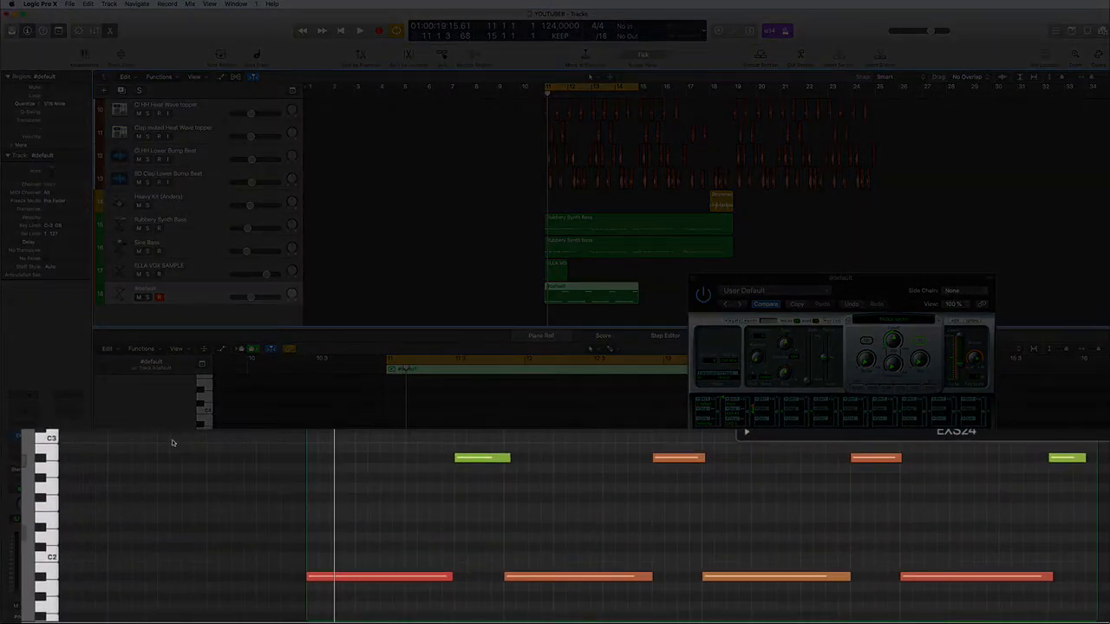
# During playback, trim the first three A#2 notes to length 0 1 0 0 and shorten the last low note to end where the next begins
pyautogui.press('space')
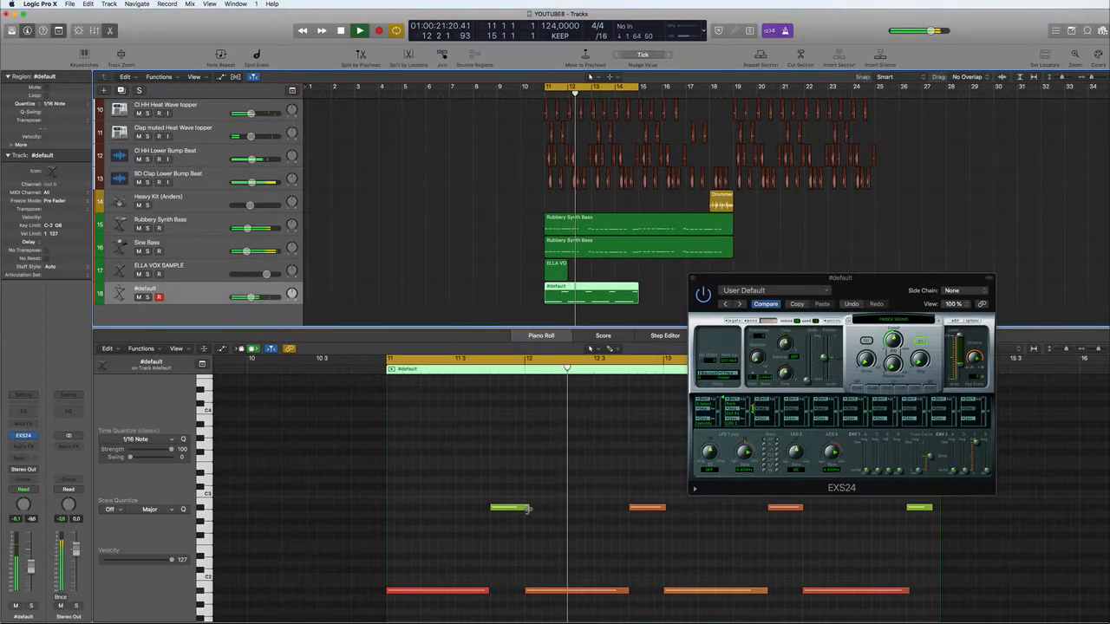
pyautogui.click(507, 507)
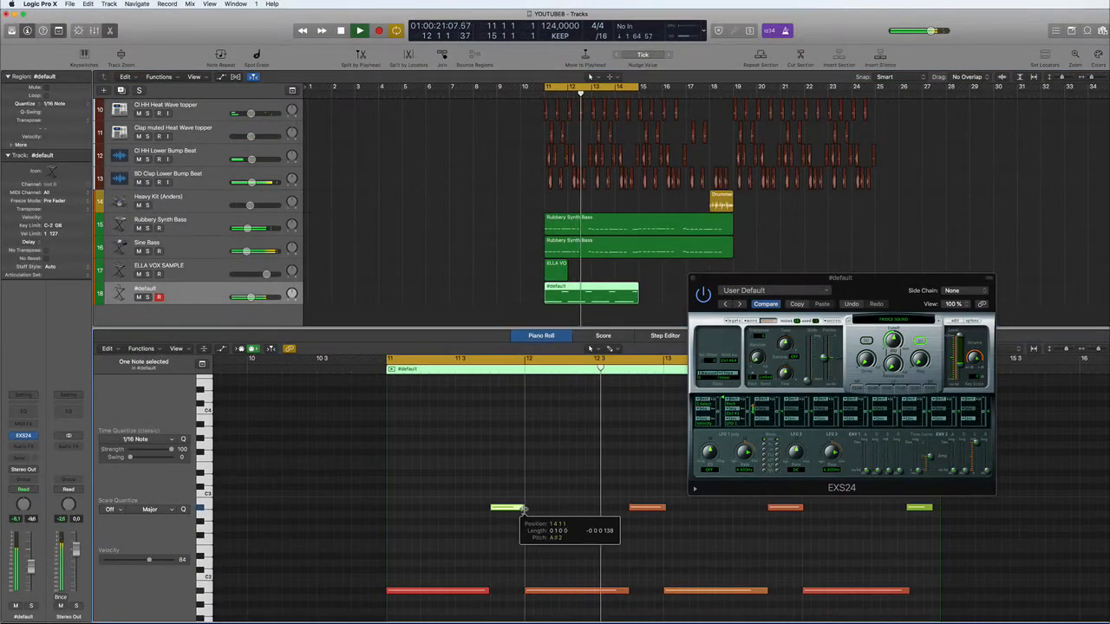
pyautogui.click(646, 509)
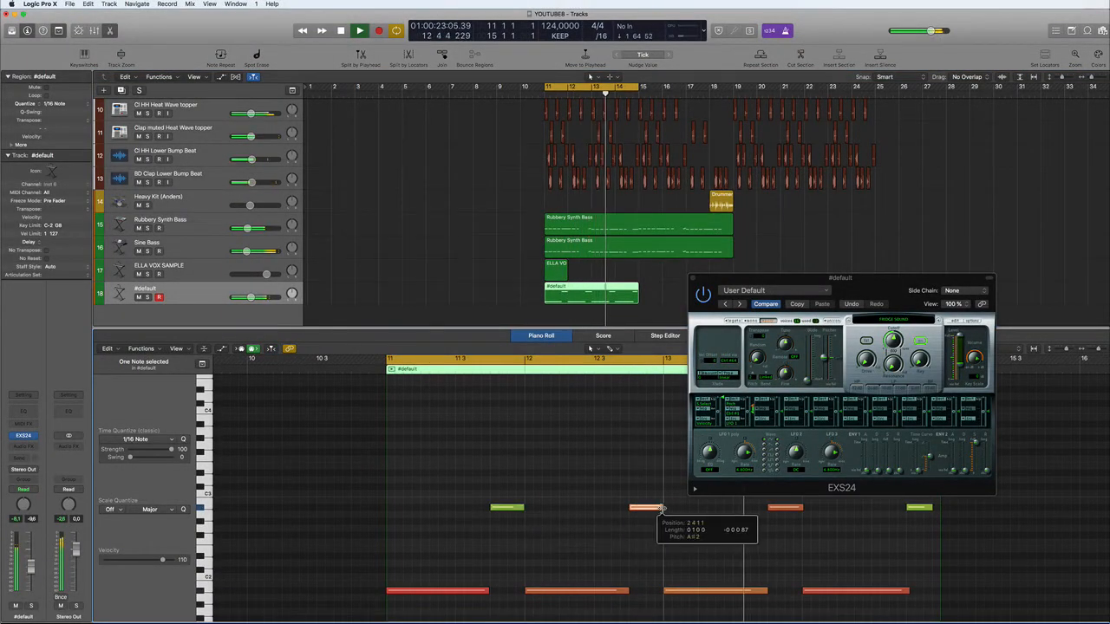
pyautogui.click(798, 508)
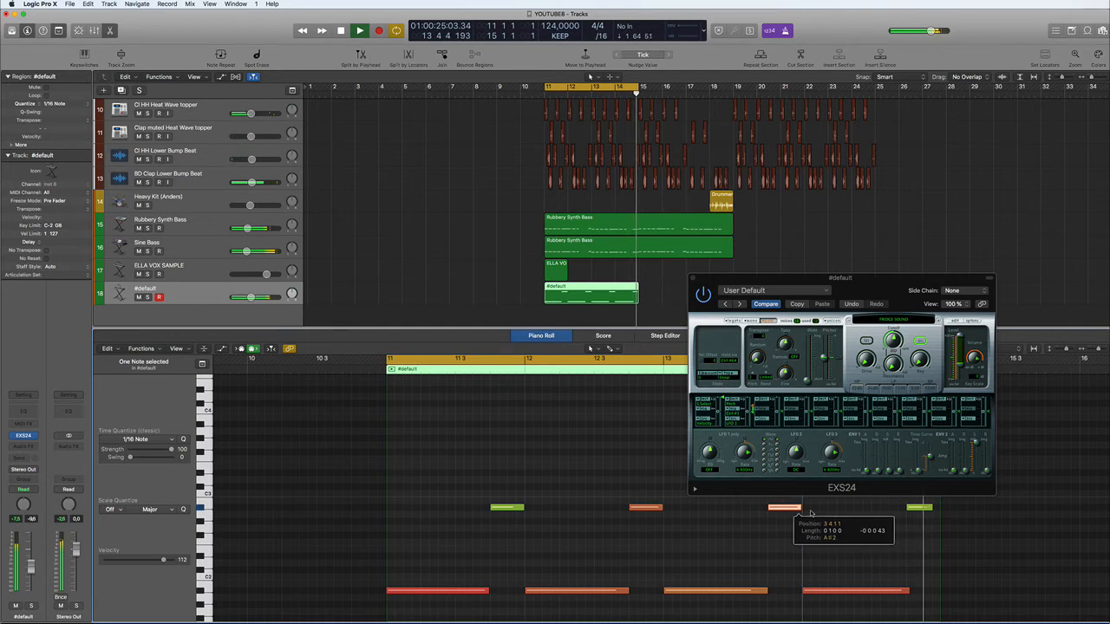
pyautogui.click(904, 592)
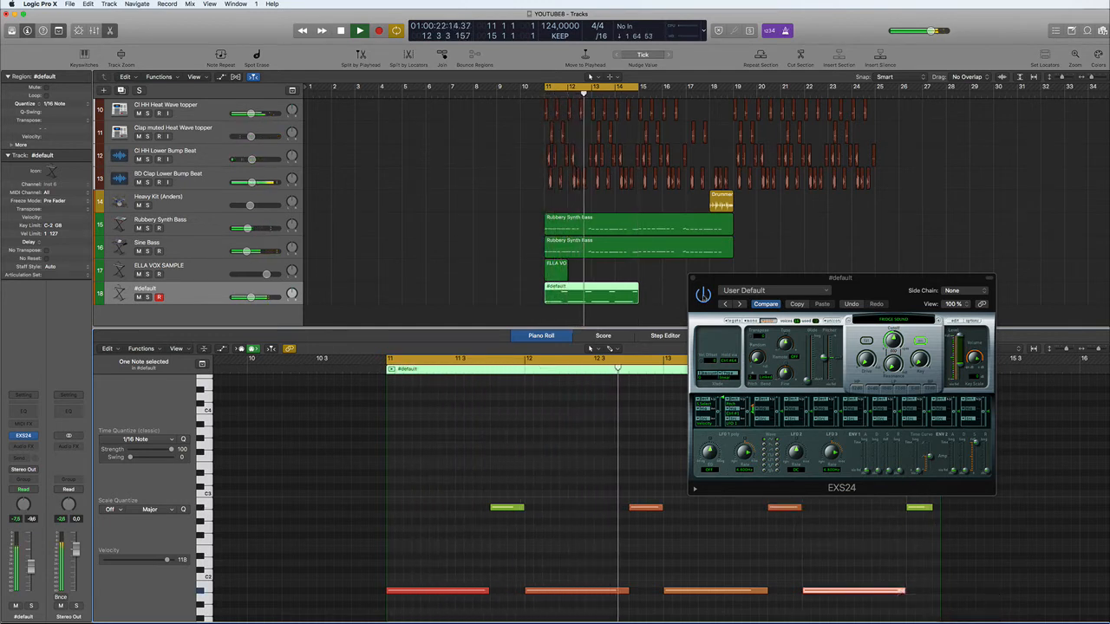
# Close the EXS24 window and show the Note Velocity lane beneath the #default region's notes in the Piano Roll
pyautogui.click(694, 280)
pyautogui.scroll(-5, 446, 445)
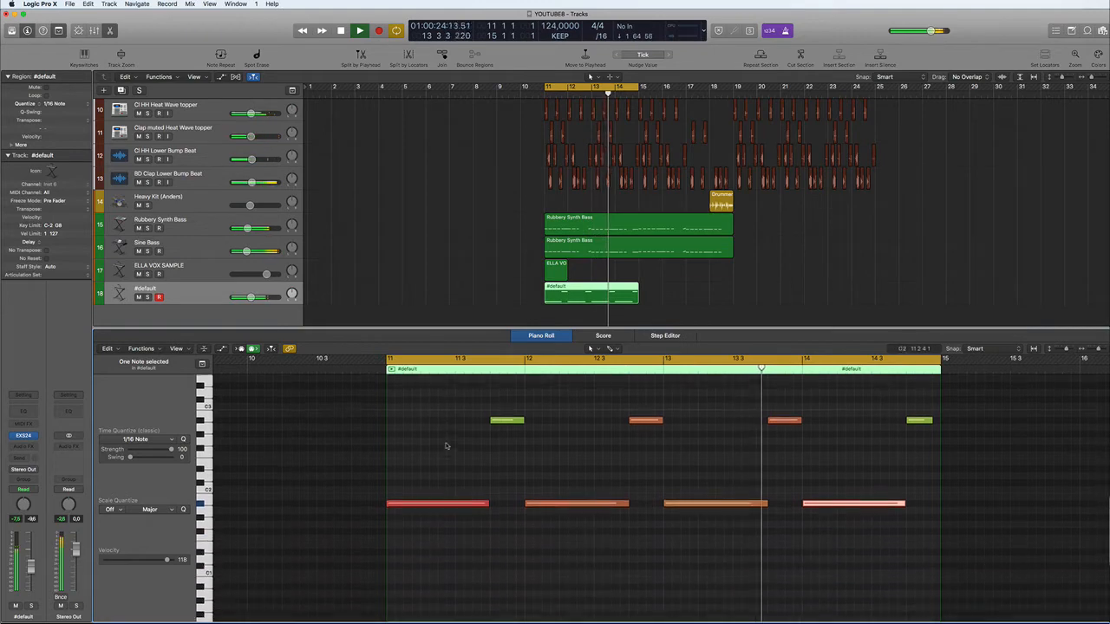
pyautogui.scroll(1, 446, 445)
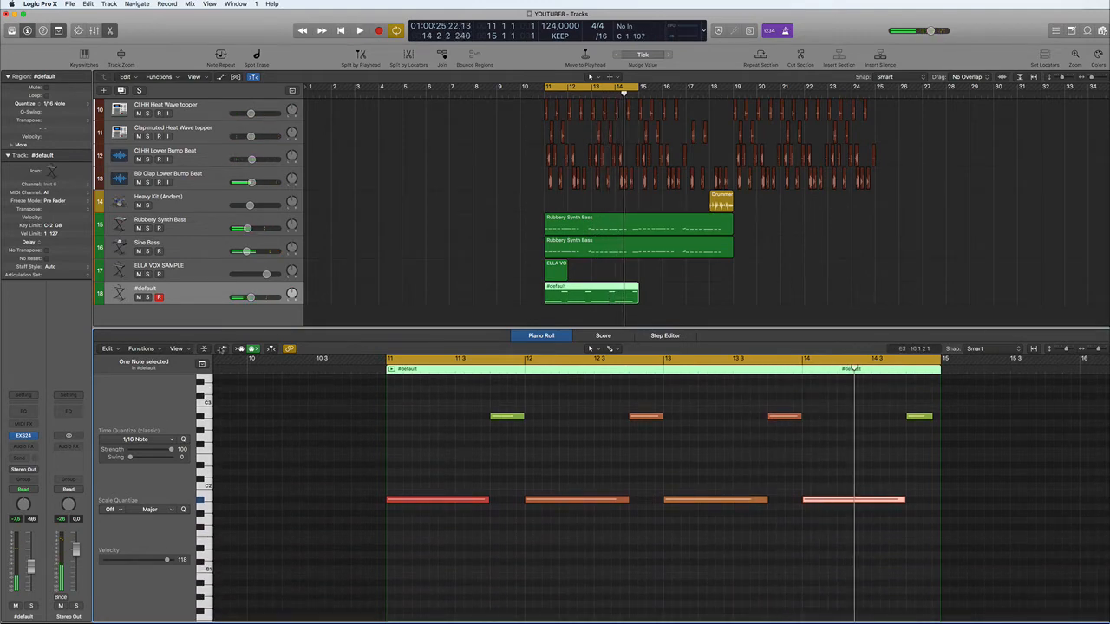
pyautogui.click(222, 348)
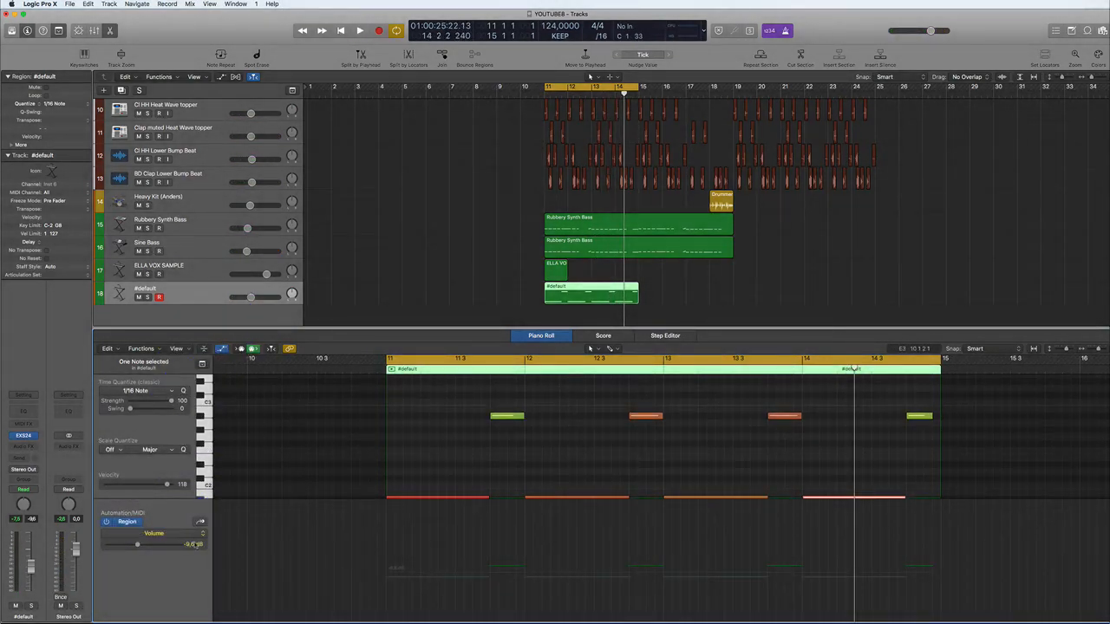
pyautogui.click(204, 535)
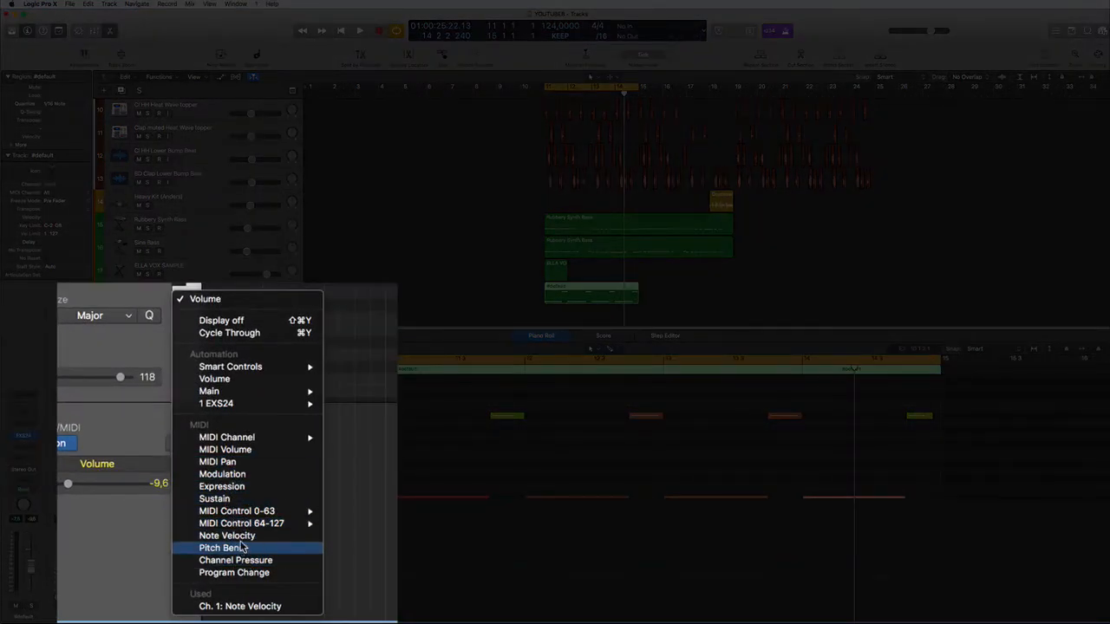
pyautogui.click(227, 535)
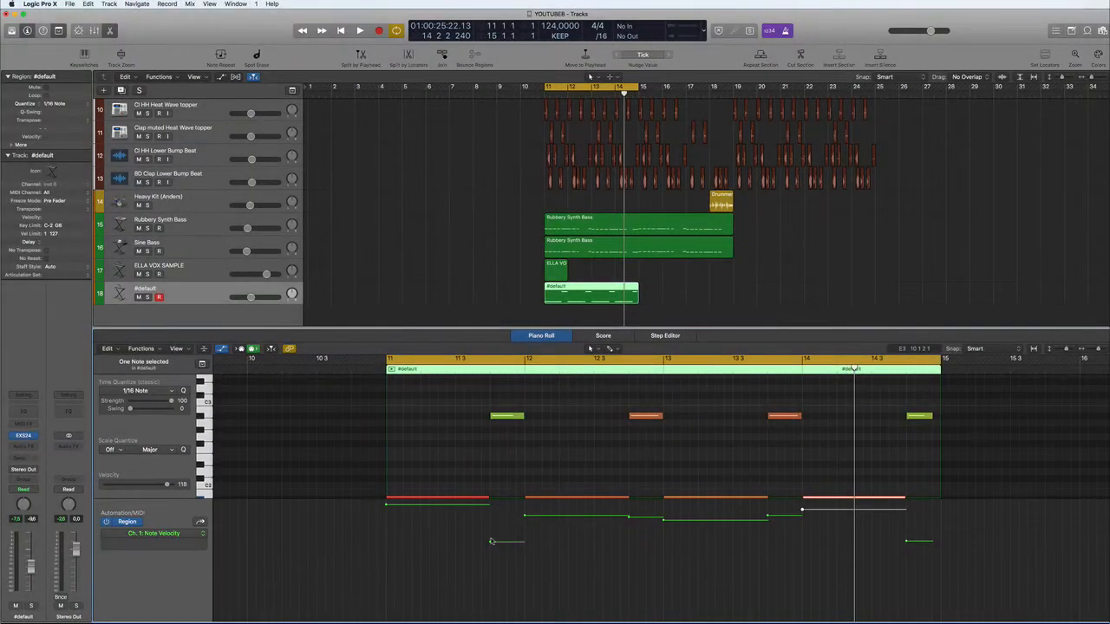
# Raise the velocity of all notes in the #default region to 127 and play the loop
pyautogui.moveTo(490, 542); pyautogui.dragTo(491, 501)
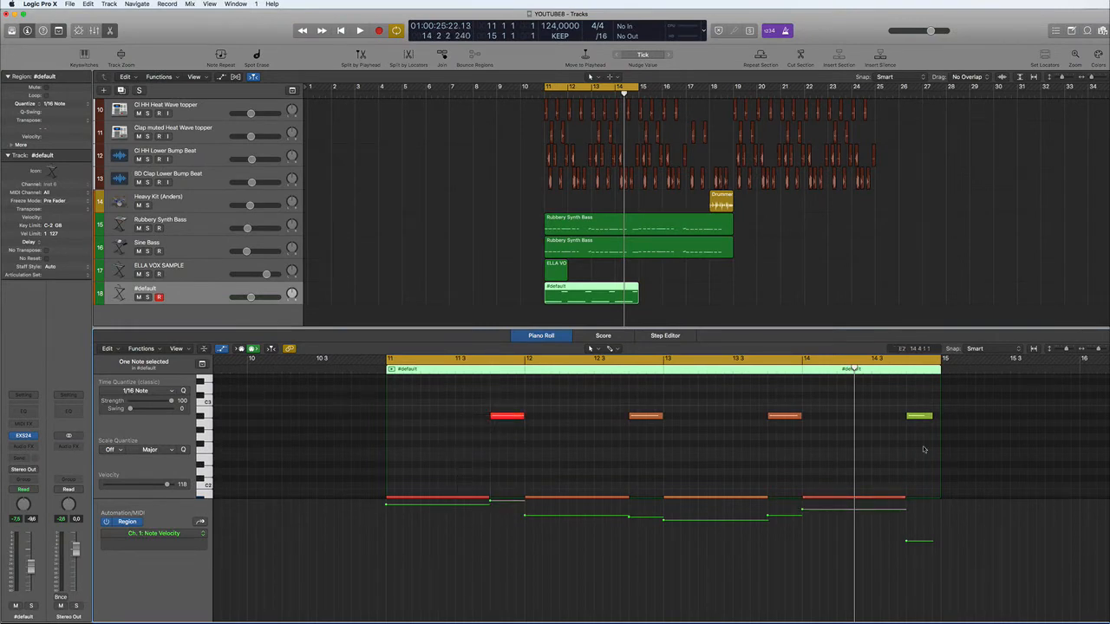
pyautogui.press('super+a')
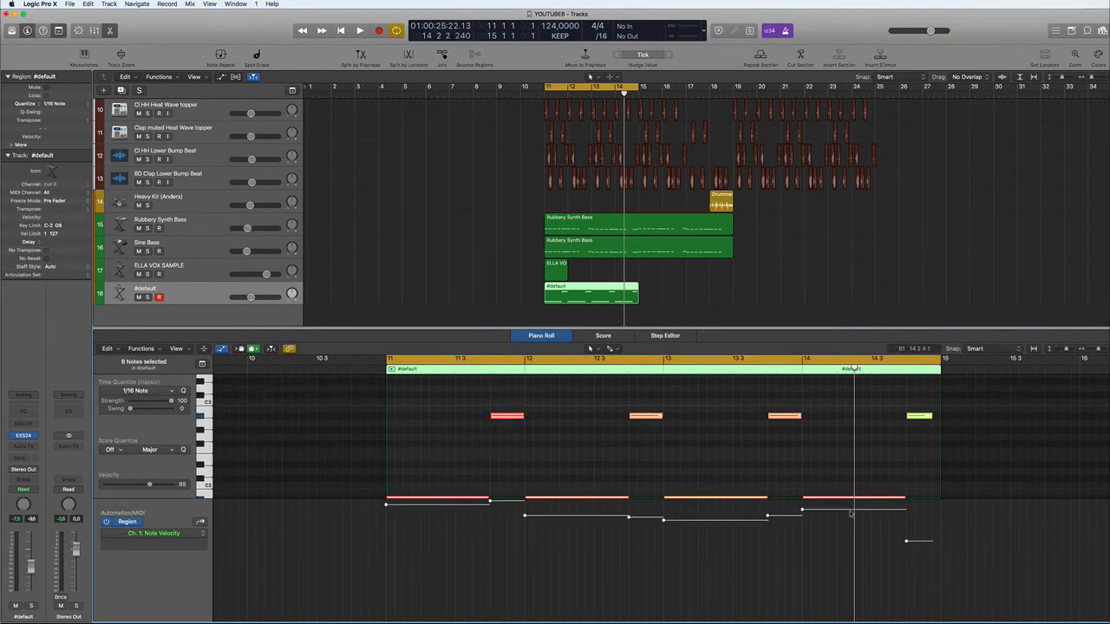
pyautogui.moveTo(906, 541); pyautogui.dragTo(906, 456)
pyautogui.scroll(-1, 828, 455)
pyautogui.press('space')
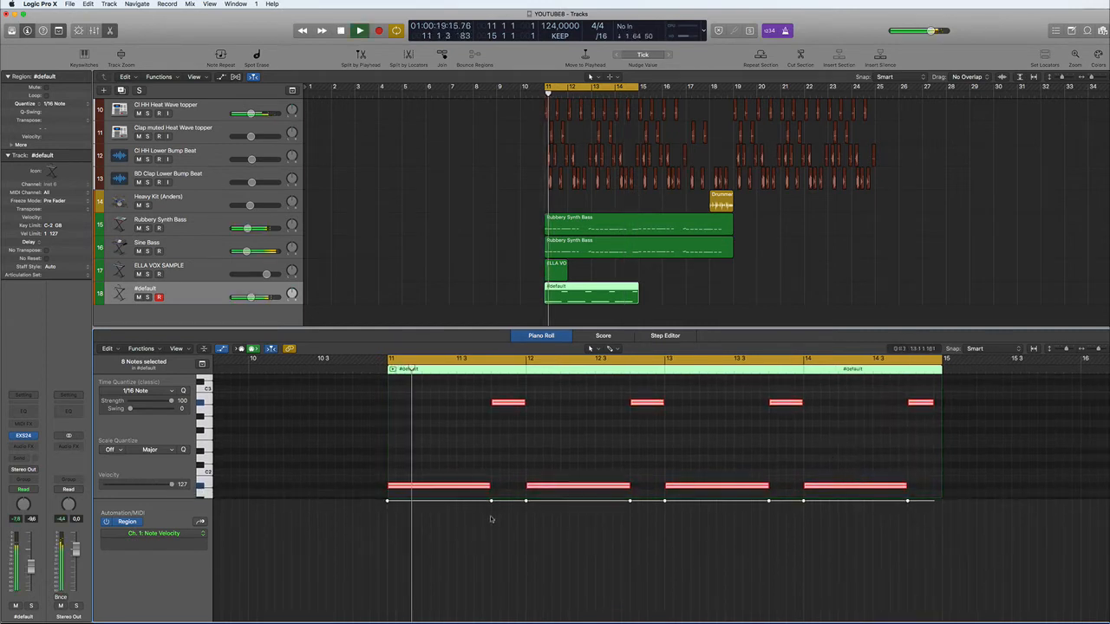
pyautogui.moveTo(524, 502)
pyautogui.mouseDown()
pyautogui.moveTo(524, 572)
pyautogui.moveTo(528, 503)
pyautogui.mouseUp()
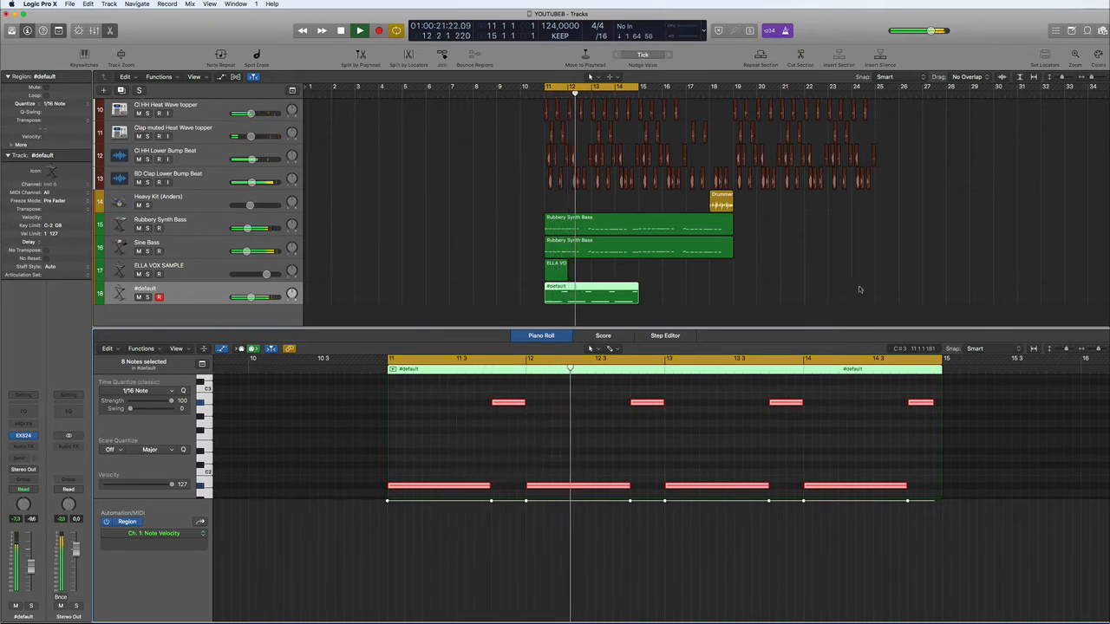
# Lengthen the last high note in the #default region to end at bar 15 and close the Piano Roll
pyautogui.click(947, 411)
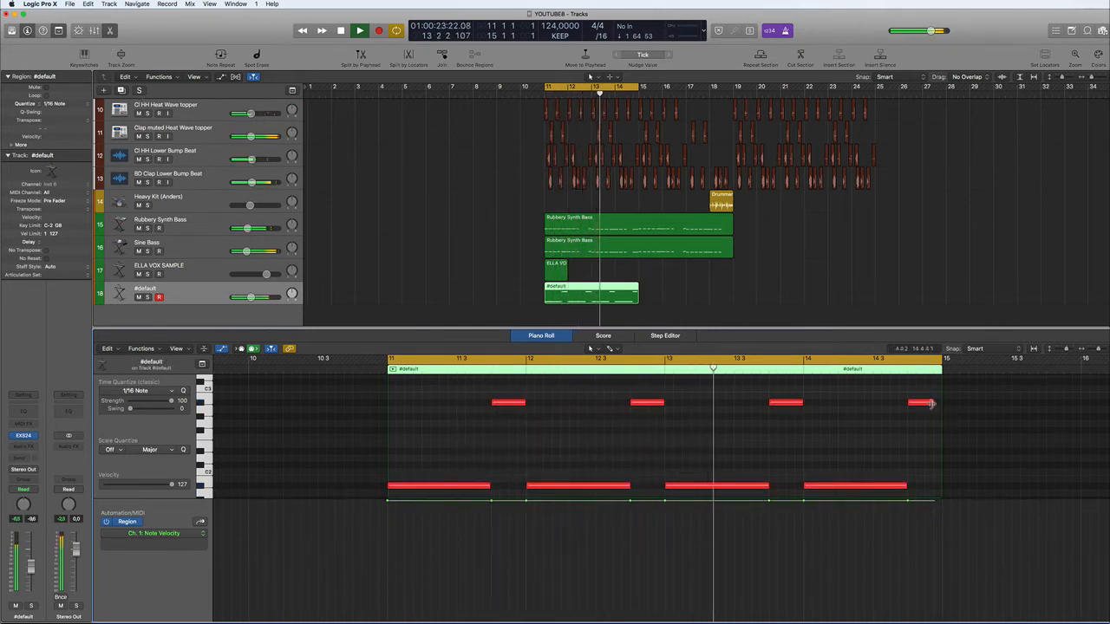
pyautogui.moveTo(931, 405); pyautogui.dragTo(941, 404)
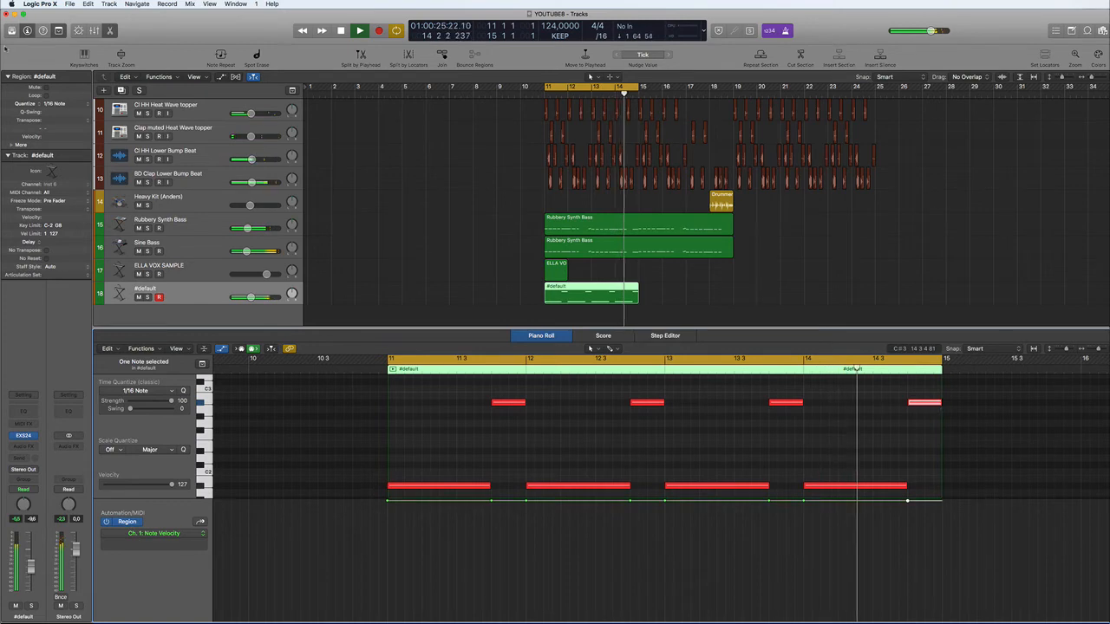
pyautogui.press('e')
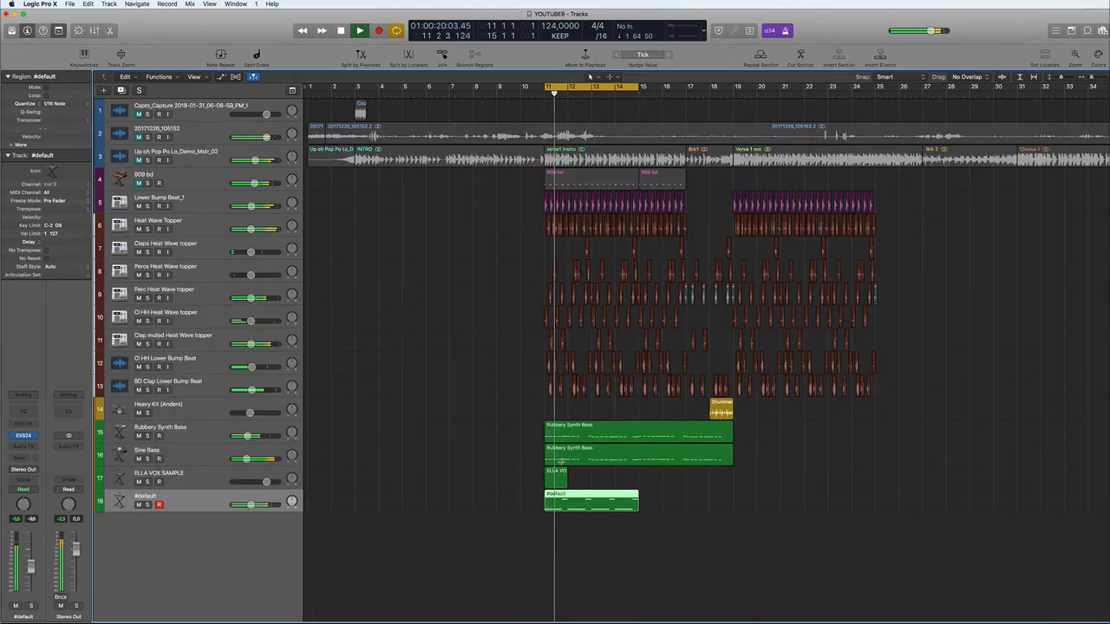
# Copy the #default region directly after itself so the copy spans bars 15 to 19
pyautogui.moveTo(773, 596); pyautogui.dragTo(781, 599)
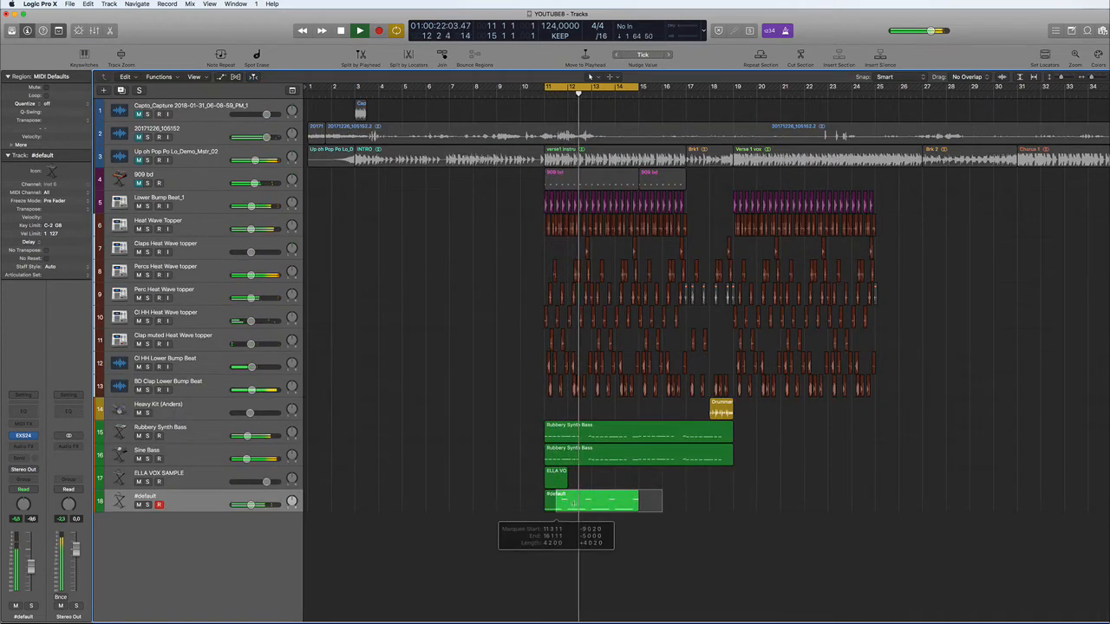
pyautogui.click(593, 494)
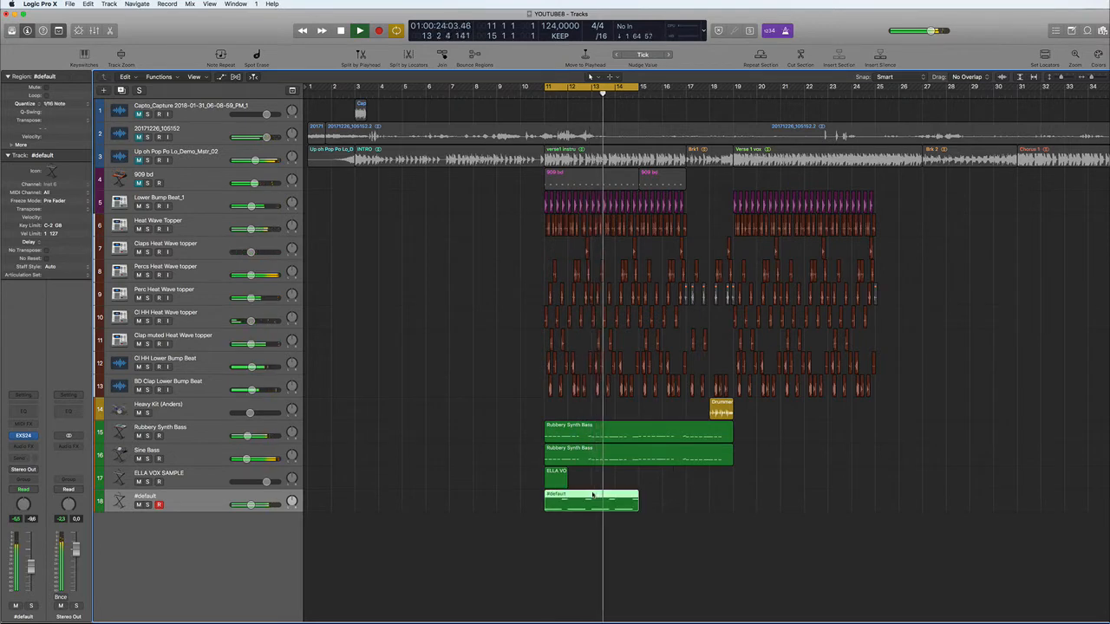
pyautogui.moveTo(593, 495); pyautogui.dragTo(687, 496)
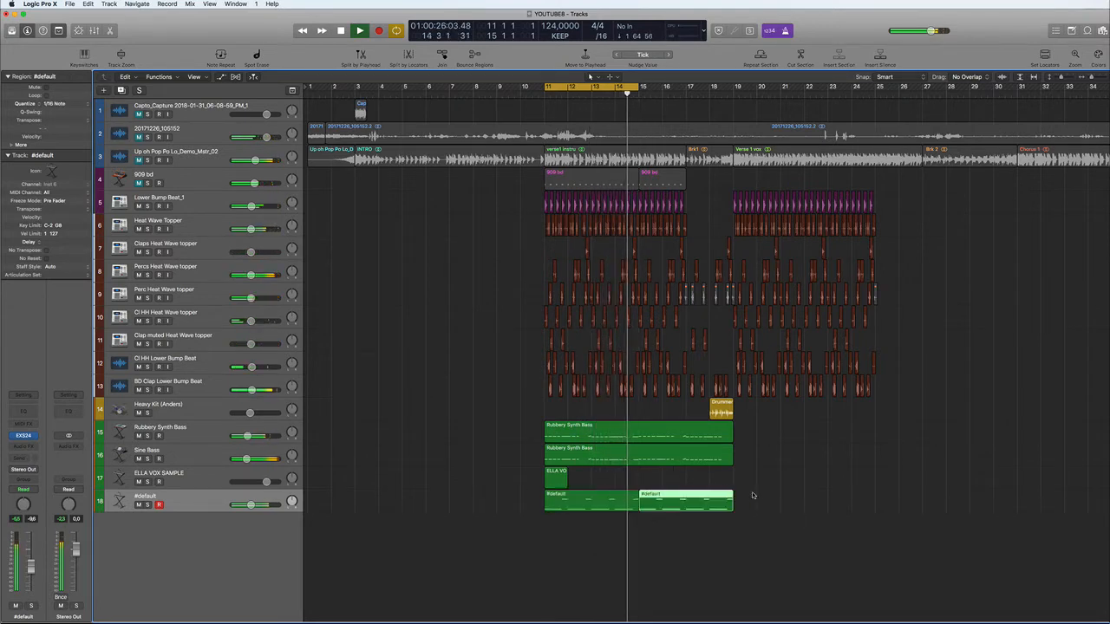
pyautogui.click(748, 496)
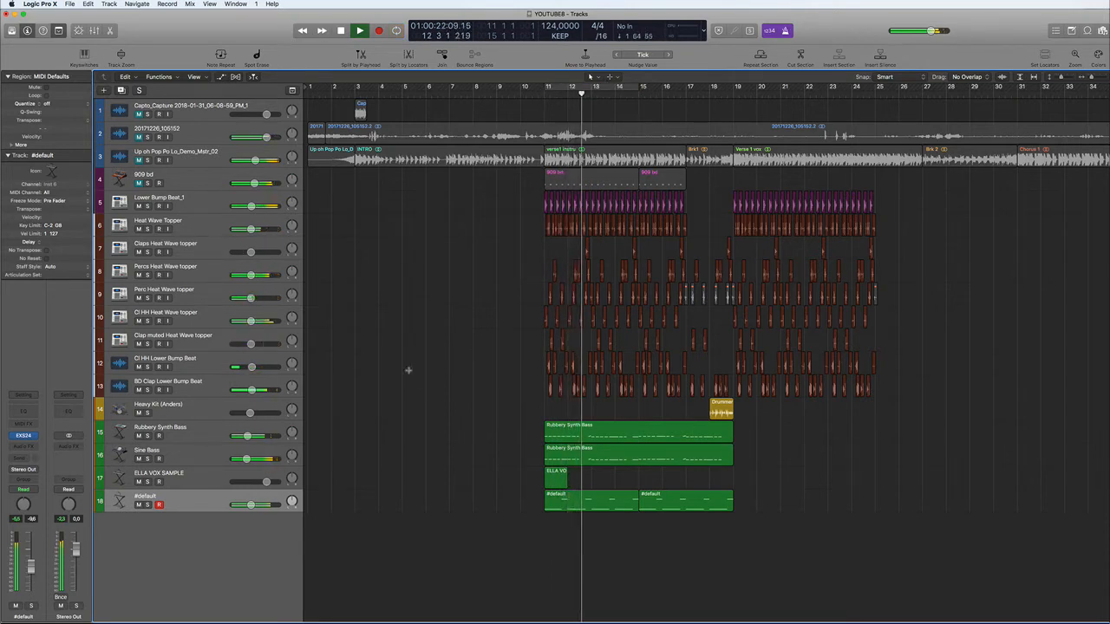
# Lower the ELLA VOX SAMPLE track's volume to -2.4 dB and shorten the Glide in its EXS24
pyautogui.click(216, 483)
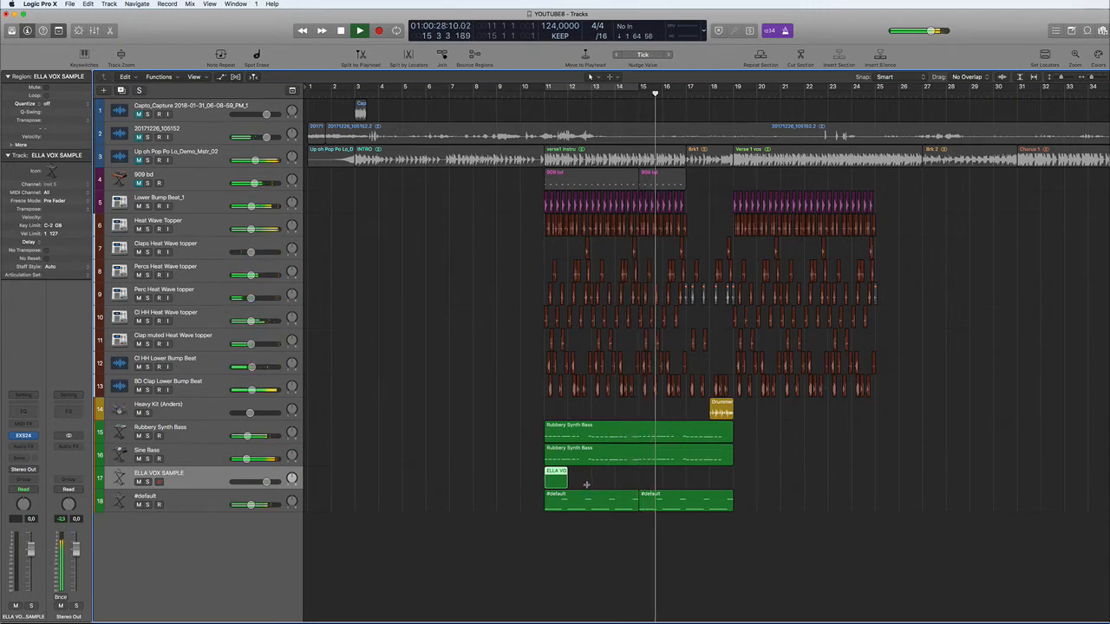
pyautogui.moveTo(268, 487); pyautogui.dragTo(256, 484)
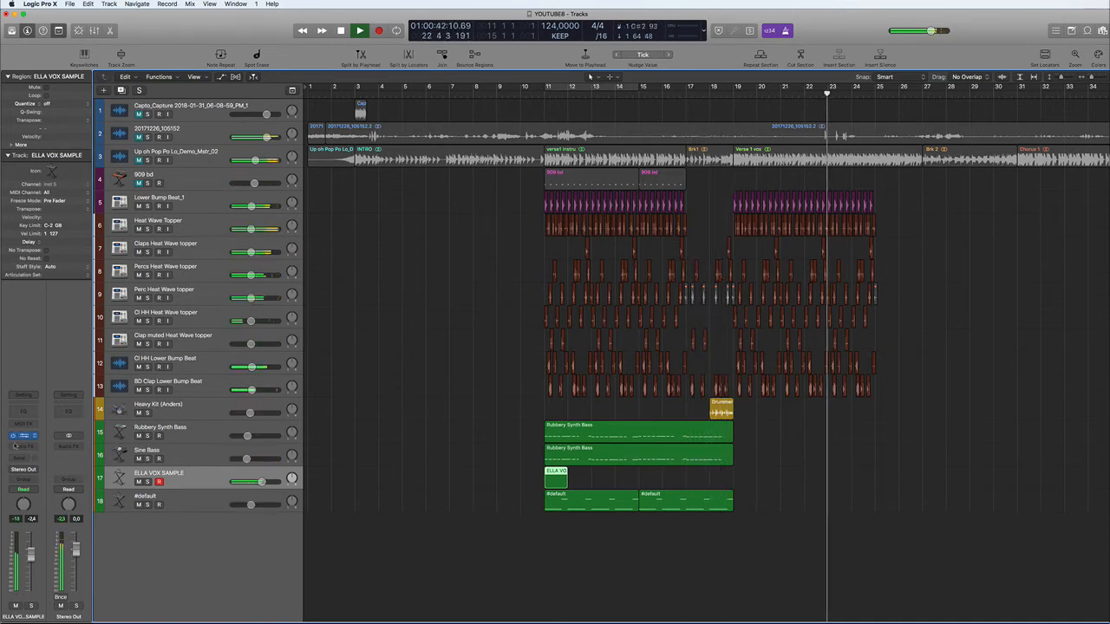
pyautogui.click(23, 435)
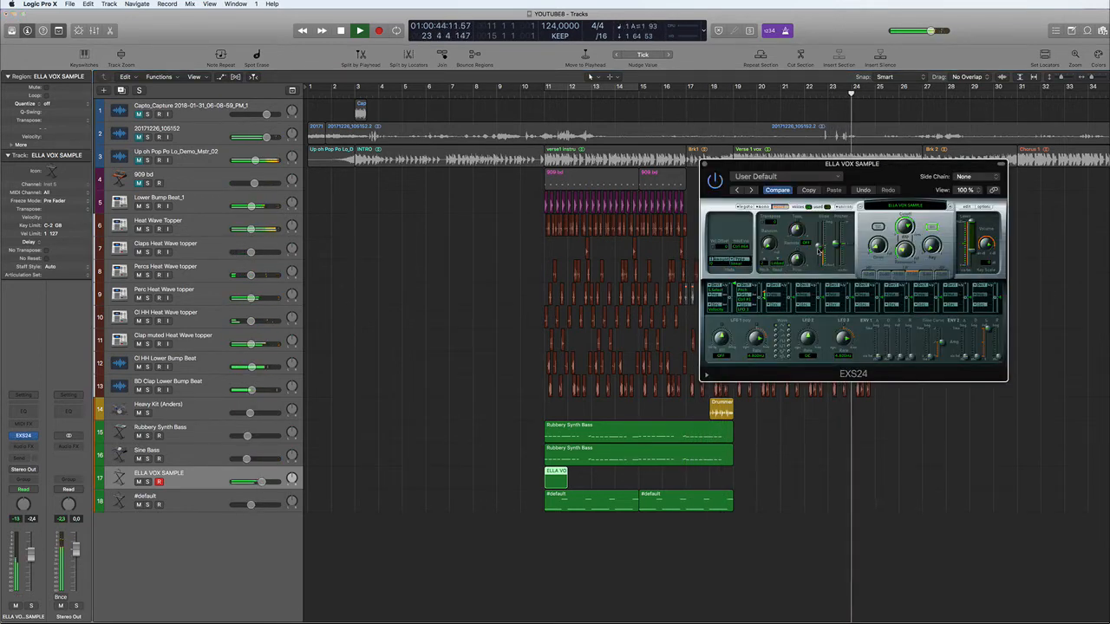
pyautogui.moveTo(818, 249); pyautogui.dragTo(817, 262)
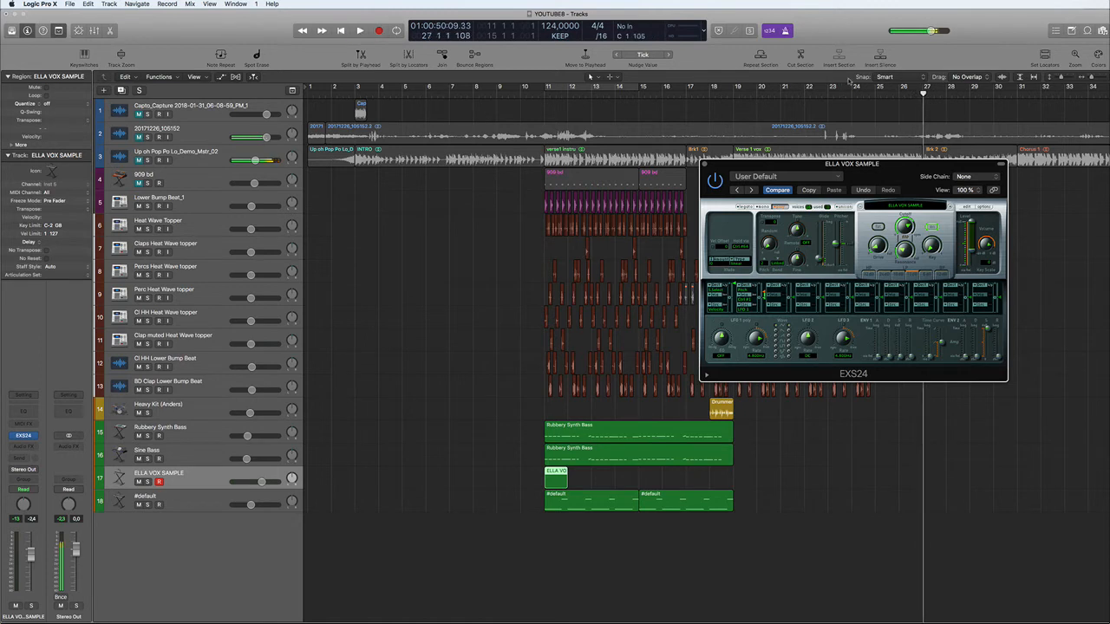
pyautogui.press('space')
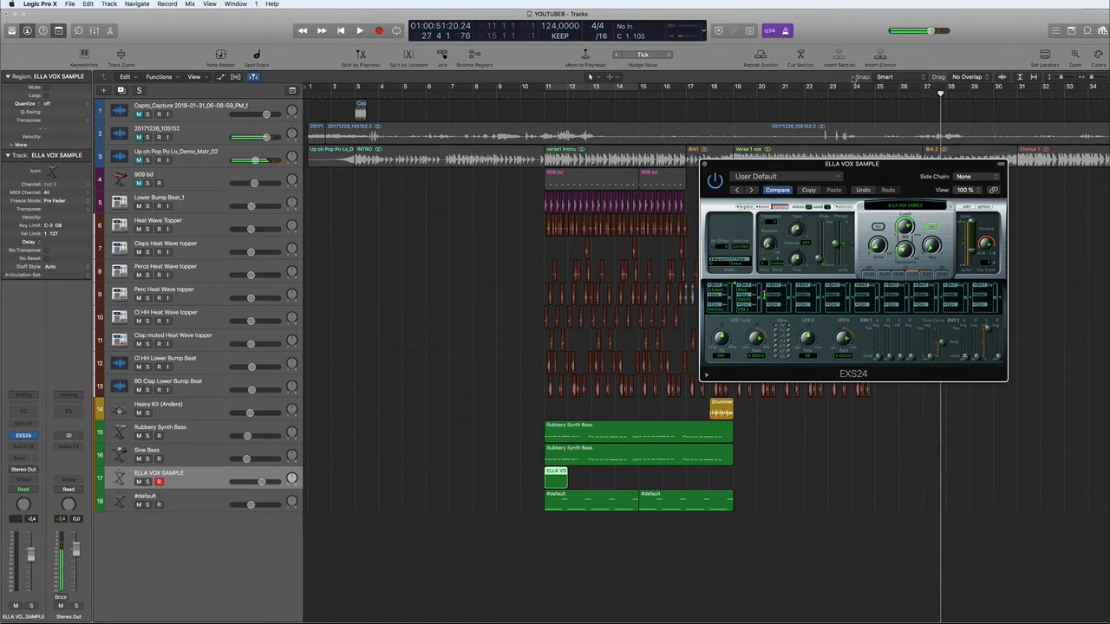
pyautogui.press('space')
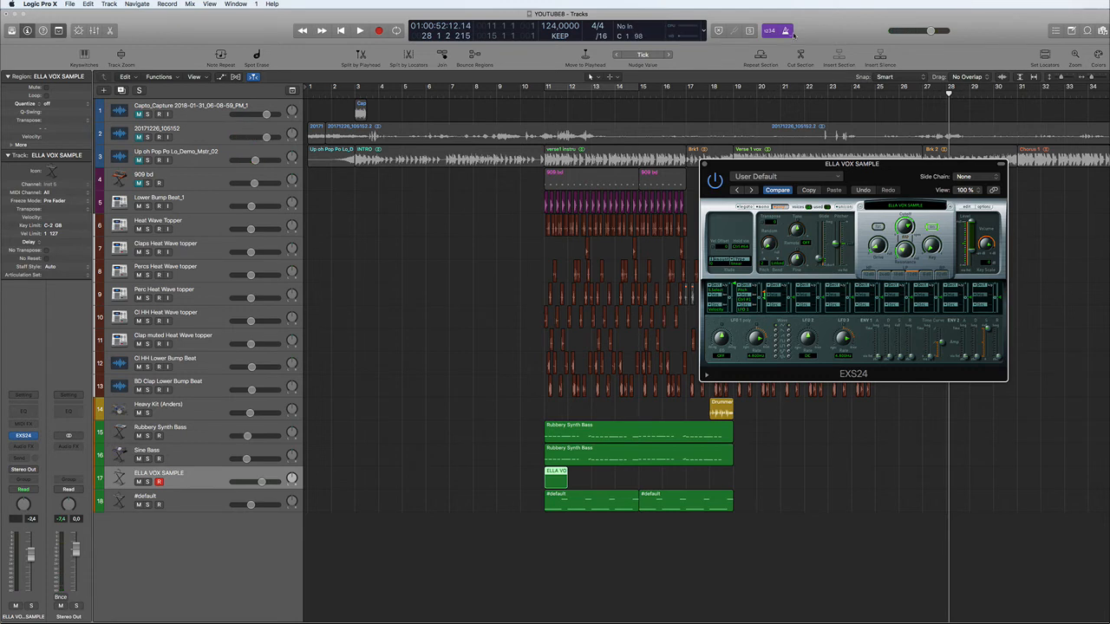
pyautogui.click(704, 164)
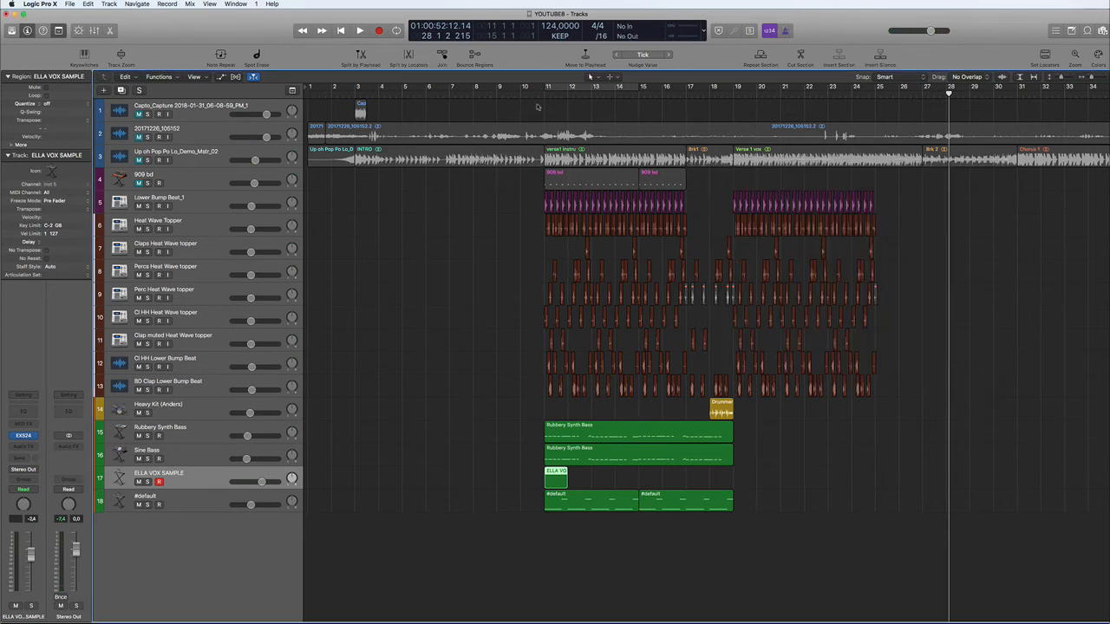
# Set the cycle range to bars 11 to 22 and play the loop
pyautogui.moveTo(547, 91); pyautogui.dragTo(805, 130)
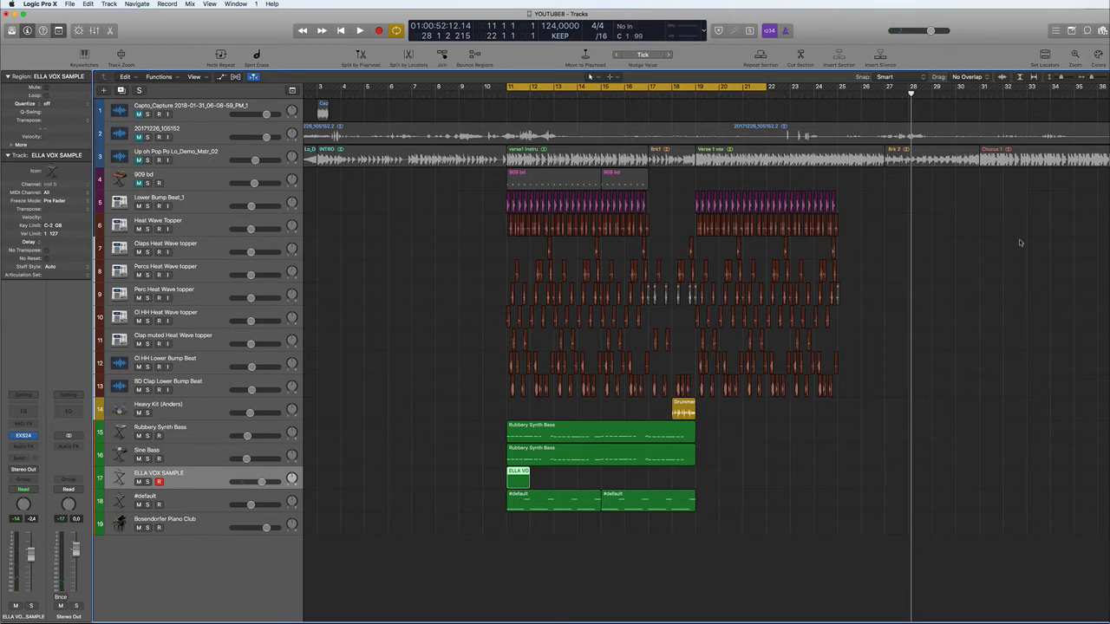
pyautogui.press('space')
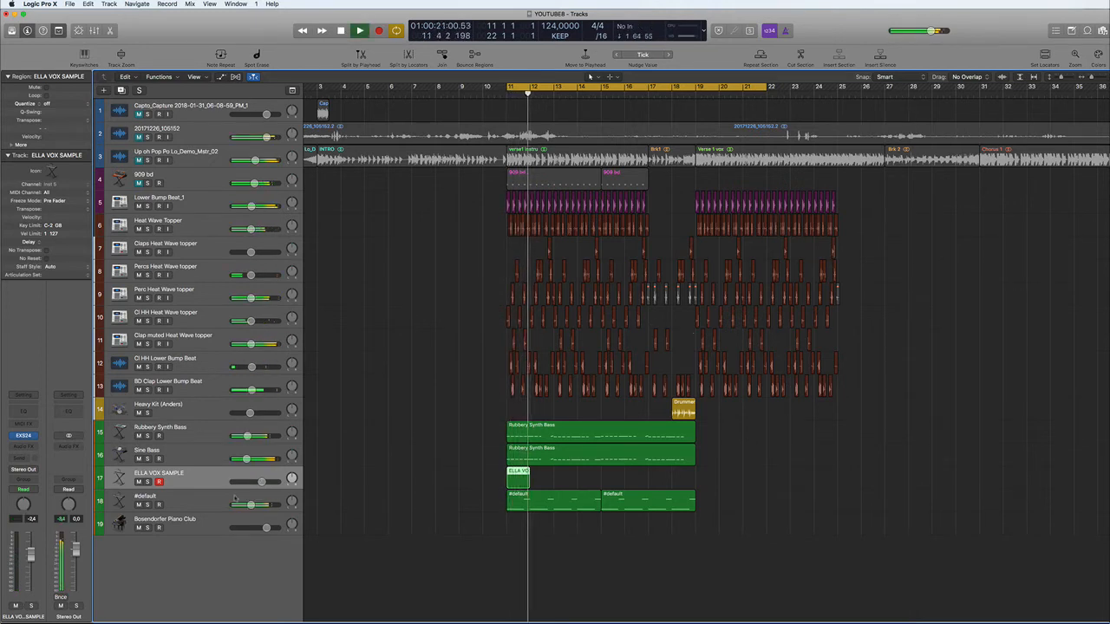
# Open the #default track's EXS24 with the FRIDGE SOUND instrument, then reposition and resize its window to view the controls
pyautogui.click(236, 501)
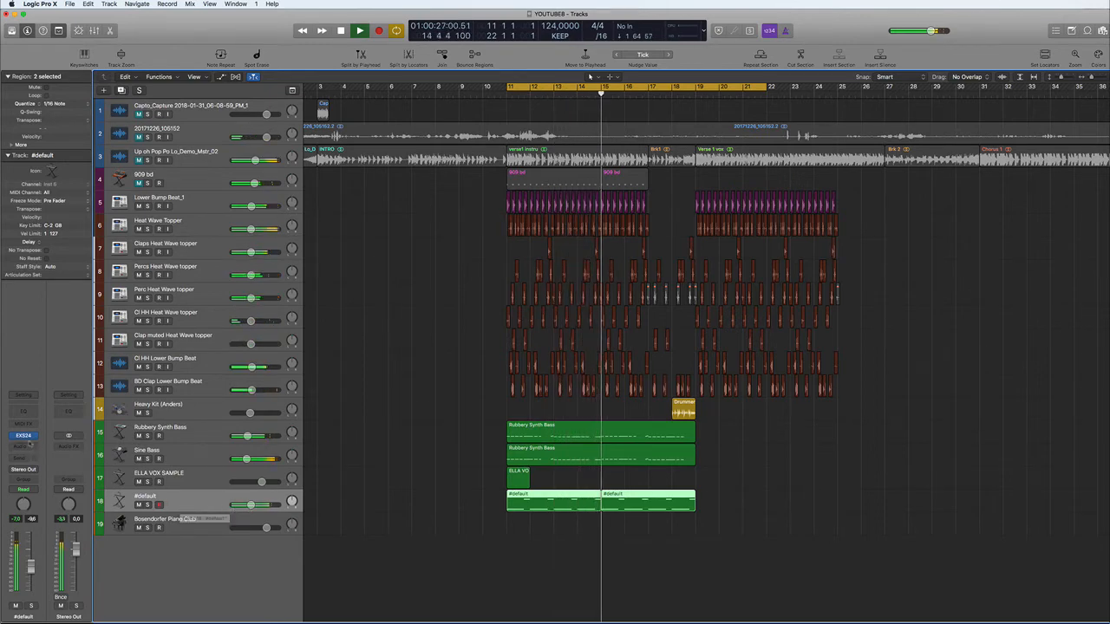
pyautogui.click(119, 500)
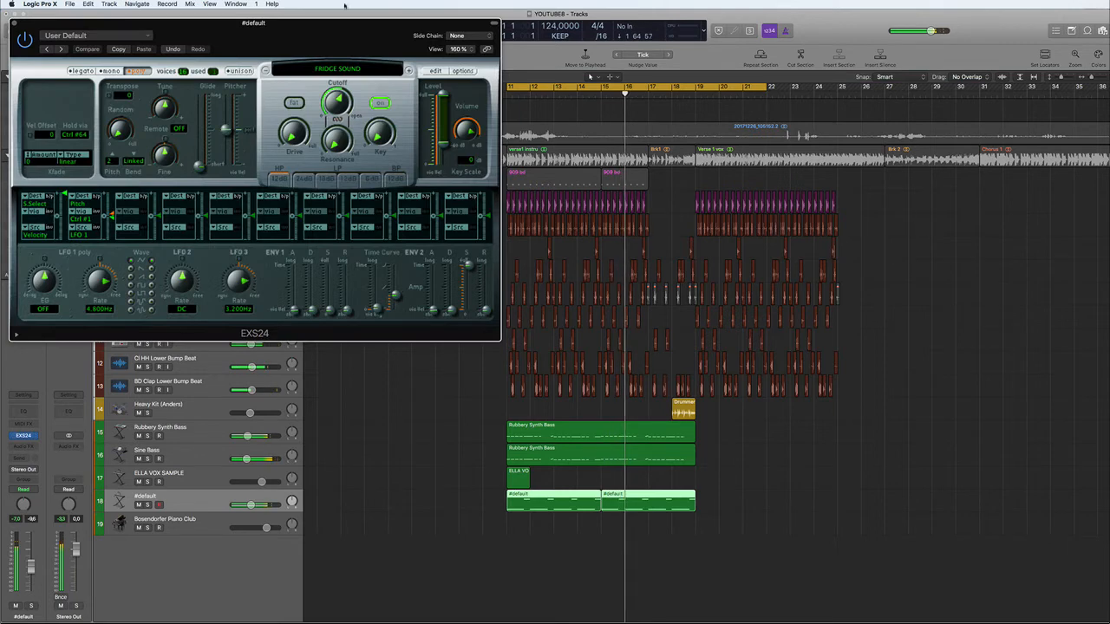
pyautogui.moveTo(344, 22); pyautogui.dragTo(798, 214)
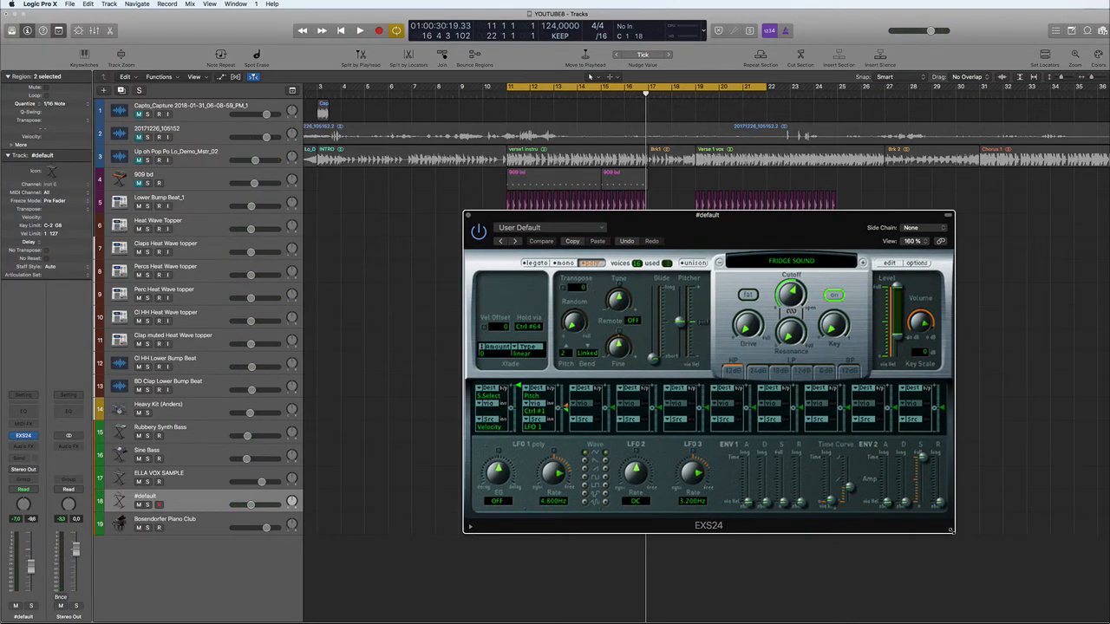
pyautogui.moveTo(950, 531)
pyautogui.mouseDown()
pyautogui.moveTo(593, 341)
pyautogui.moveTo(986, 518)
pyautogui.moveTo(1039, 559)
pyautogui.moveTo(938, 518)
pyautogui.mouseUp()
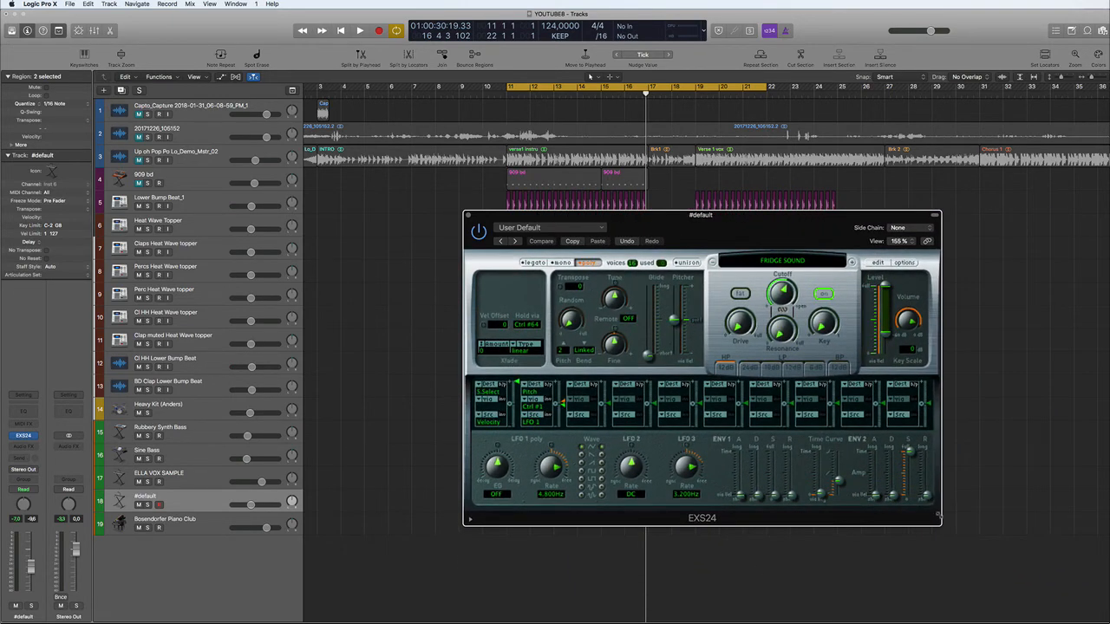
pyautogui.moveTo(817, 238); pyautogui.dragTo(660, 184)
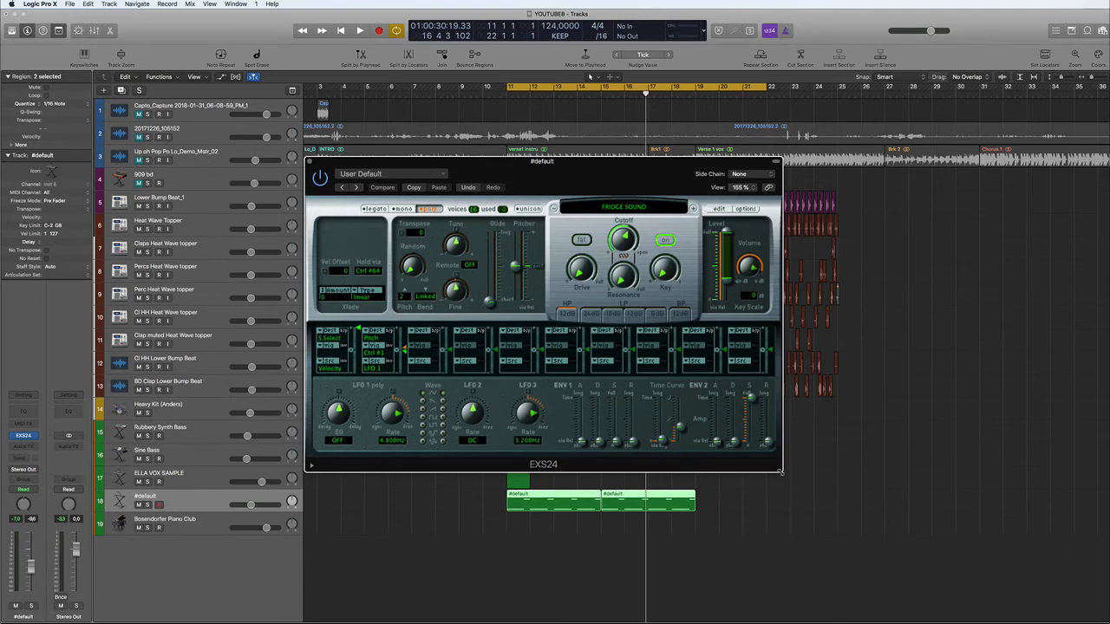
pyautogui.moveTo(780, 473); pyautogui.dragTo(869, 525)
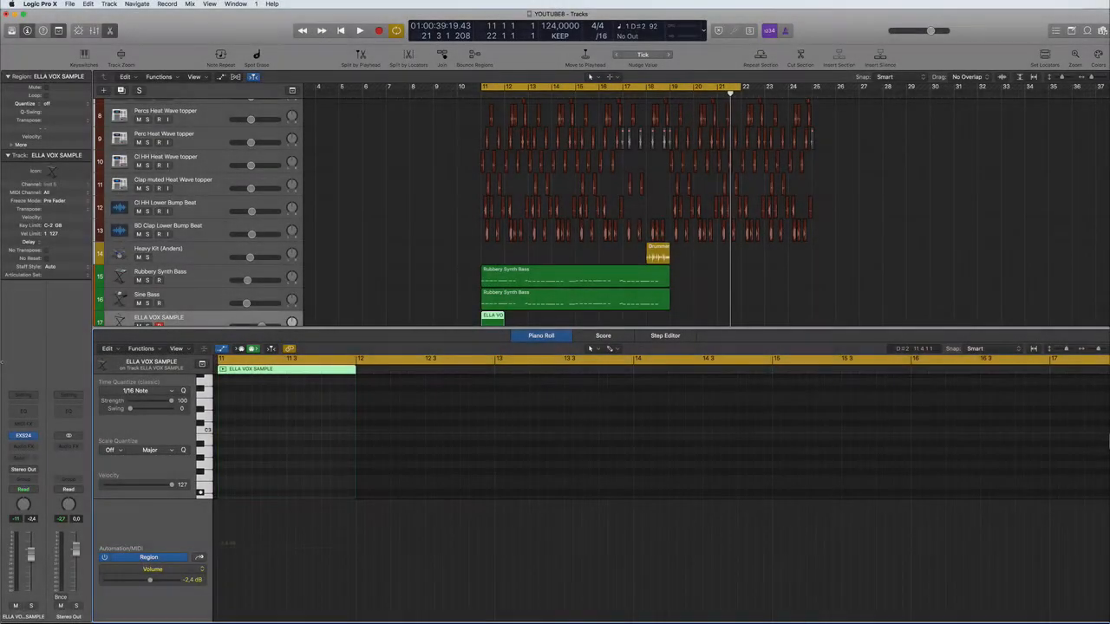
# Check the EXS24 on ELLA VOX SAMPLE, close it, and record a multi-note vocal part over bars 11 to 25
pyautogui.click(24, 436)
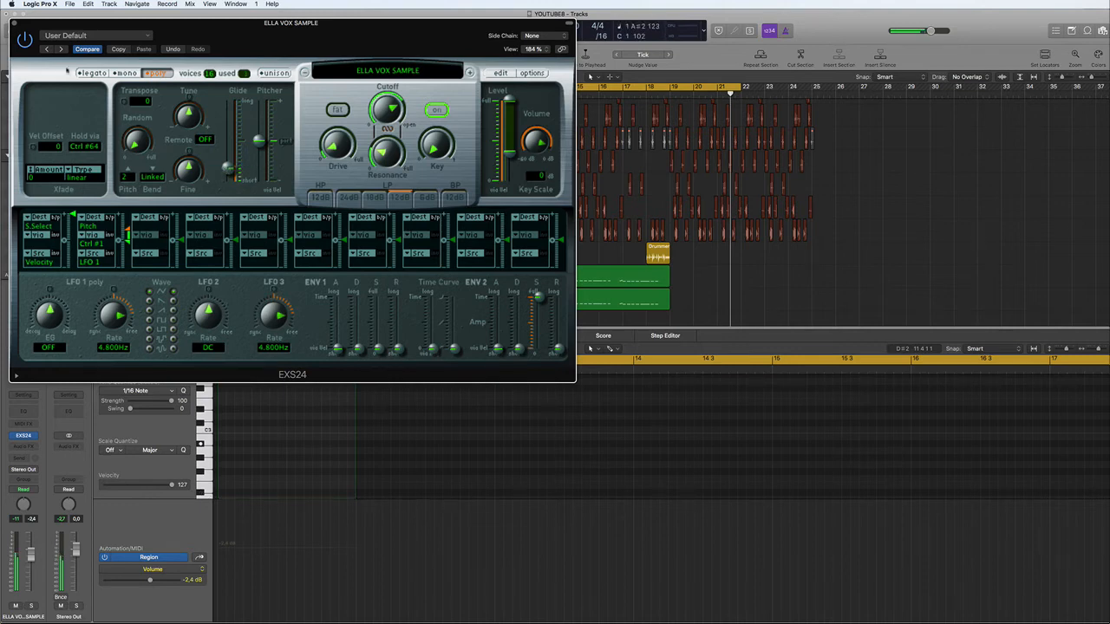
pyautogui.click(16, 24)
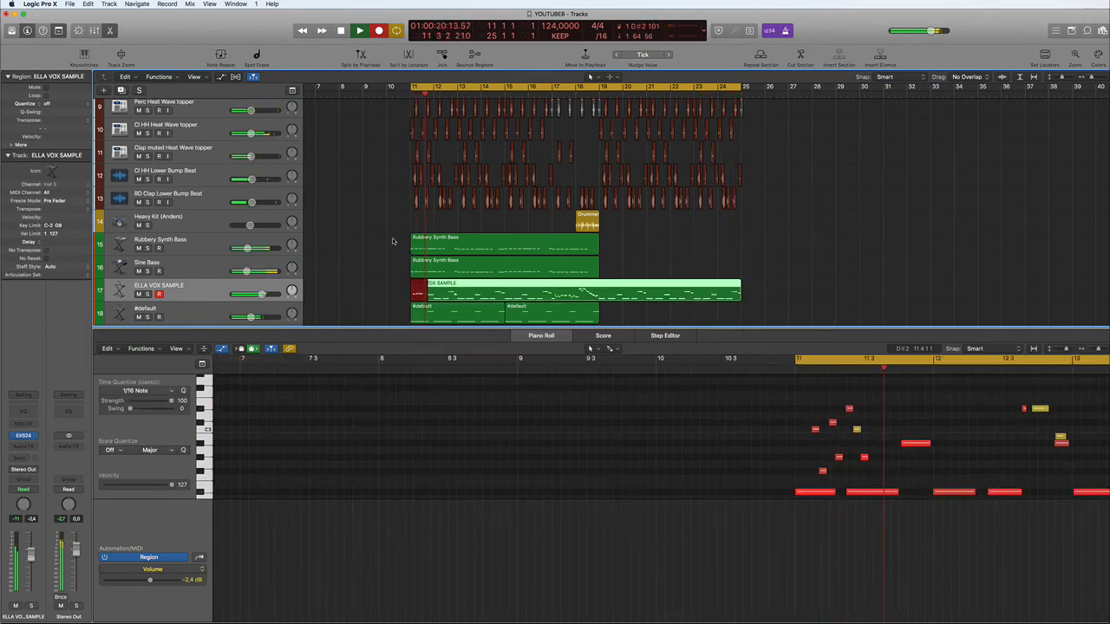
pyautogui.press('space')
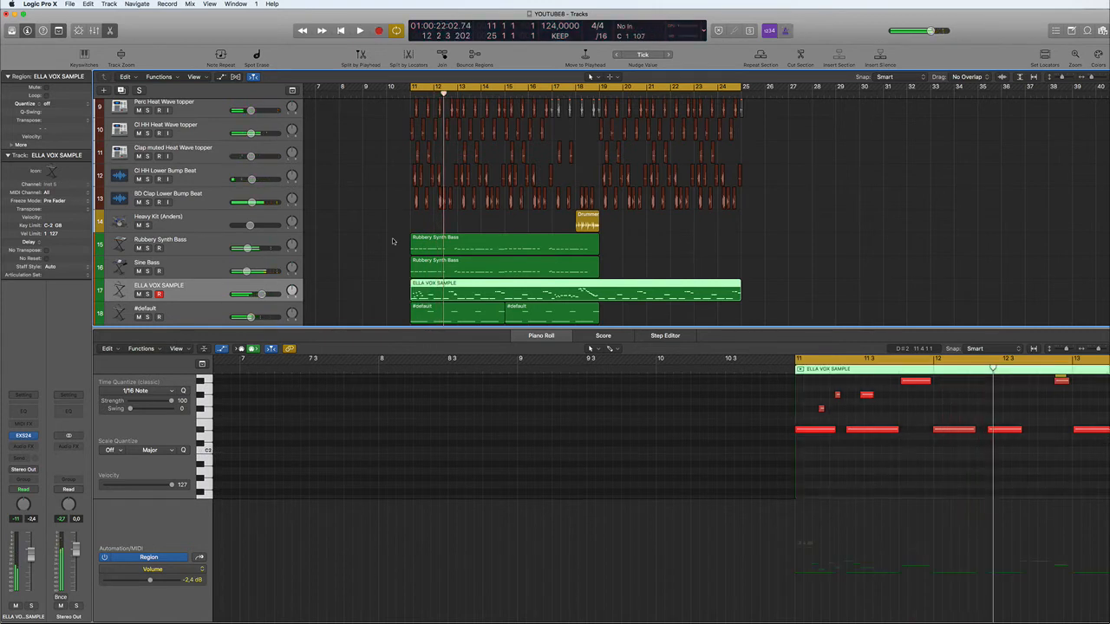
# Play back the recorded ELLA VOX SAMPLE region and quantize it to 1/16 Note
pyautogui.press('space')
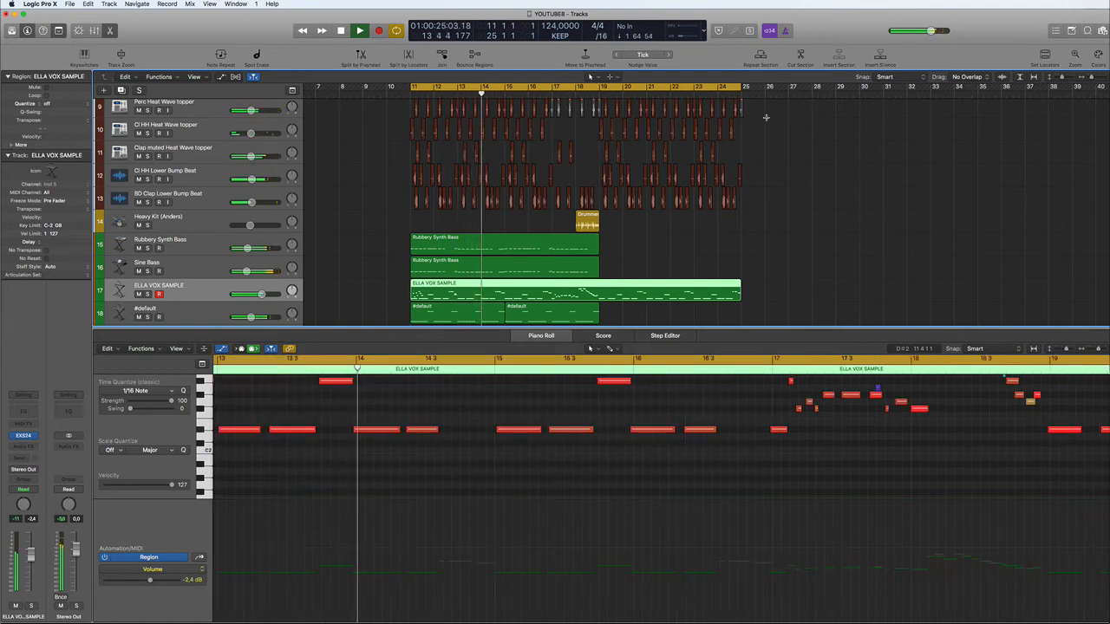
pyautogui.scroll(-2, 747, 139)
pyautogui.scroll(-1, 747, 139)
pyautogui.hscroll(-1, 746, 139)
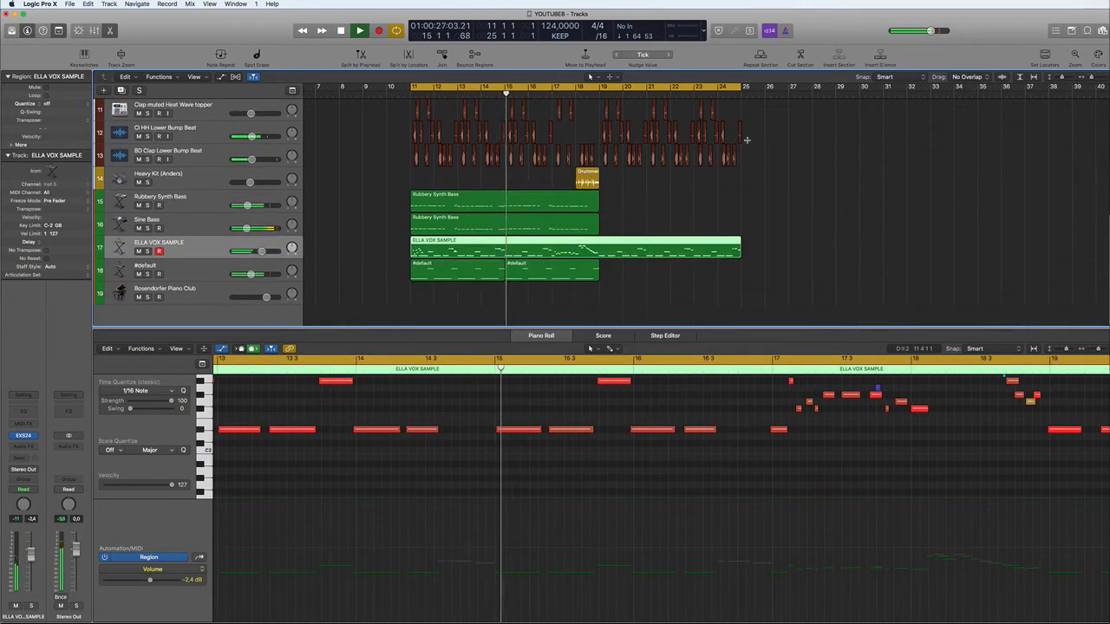
pyautogui.press('space')
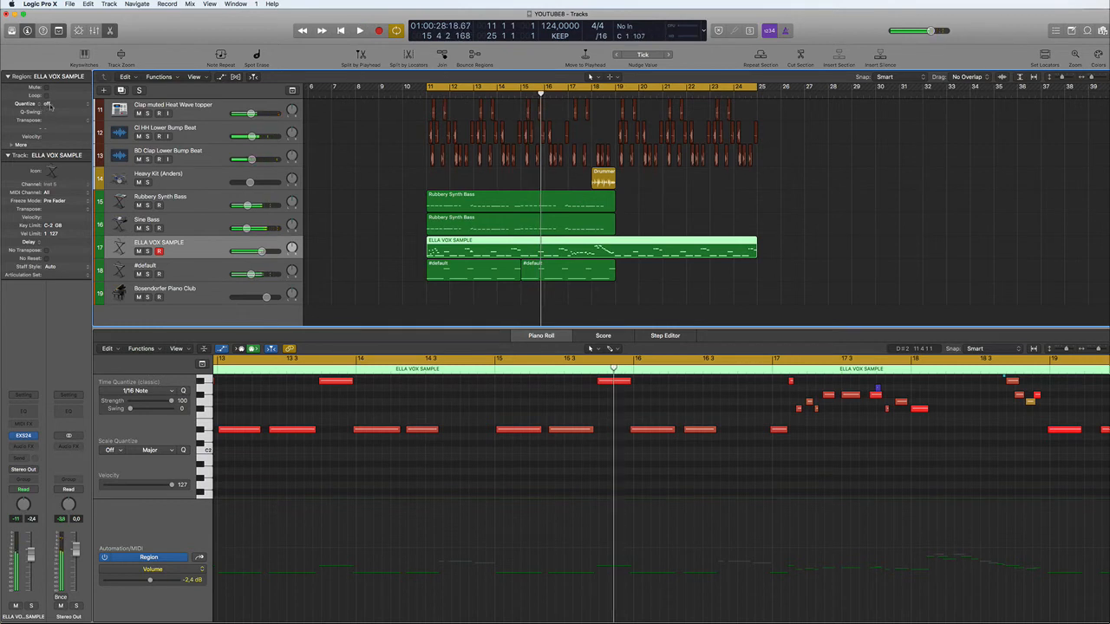
pyautogui.click(41, 105)
pyautogui.click(50, 143)
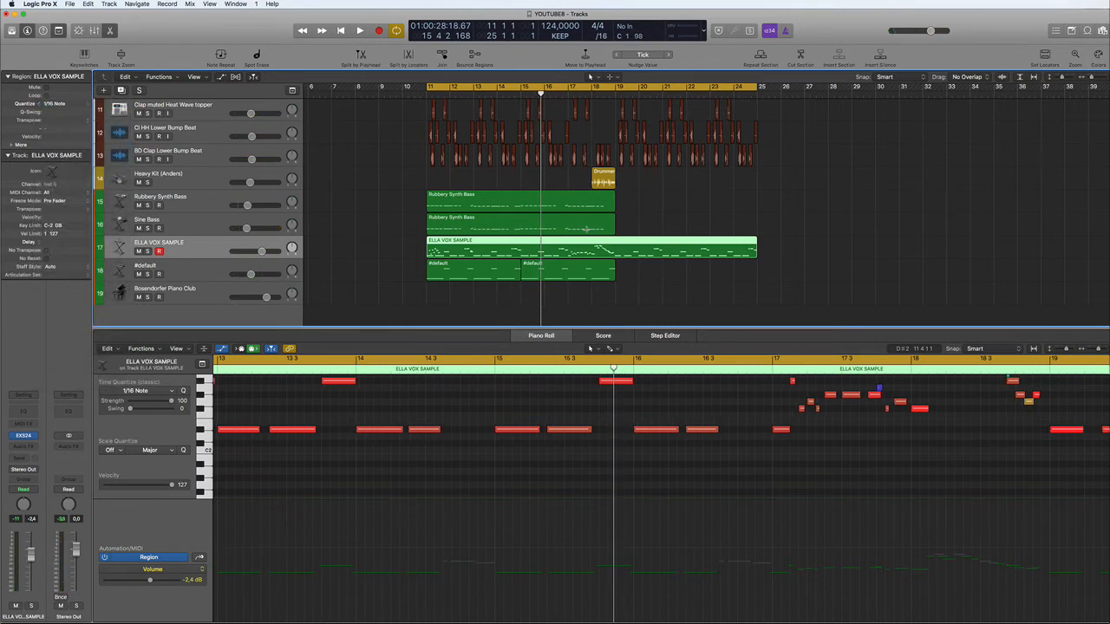
# Play the quantized part, split the ELLA VOX SAMPLE region at bars 19 and 23, and select the section between them
pyautogui.press('space')
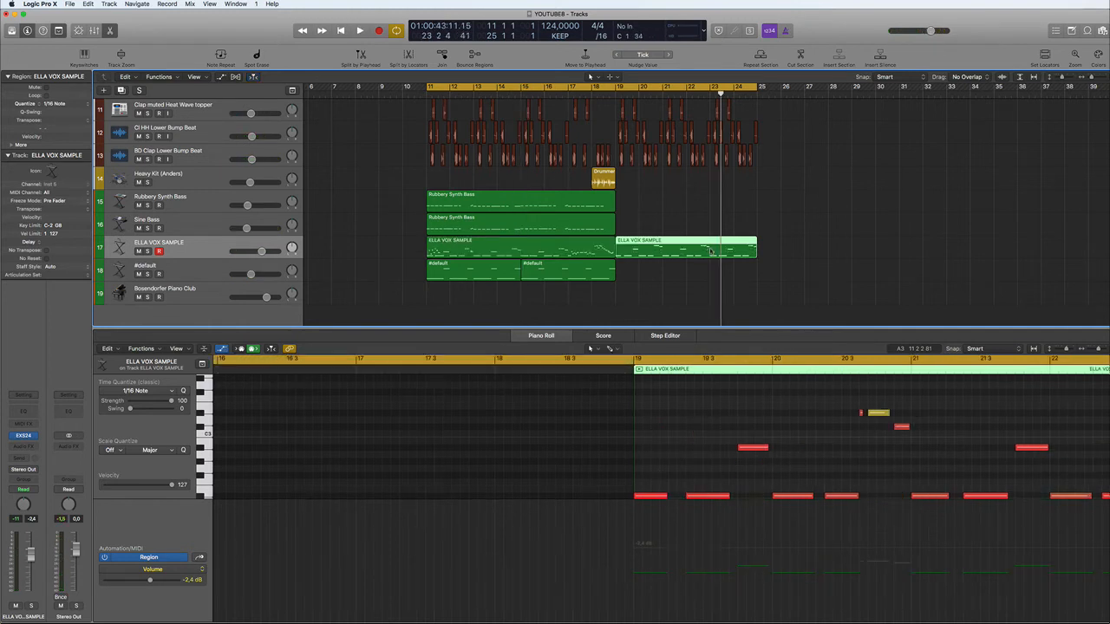
pyautogui.click(710, 250)
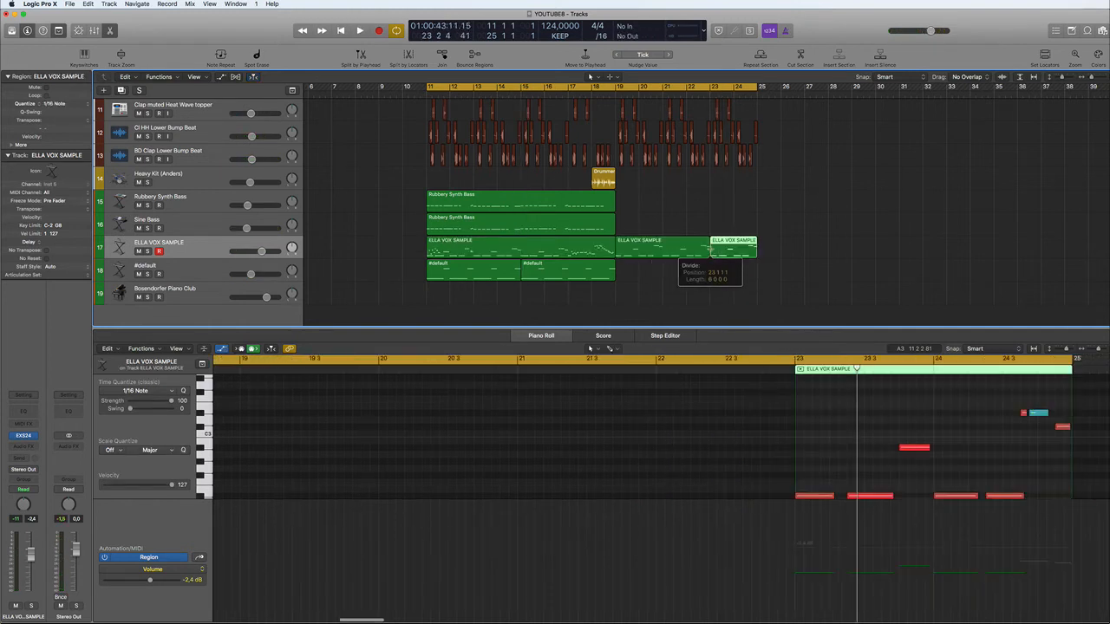
pyautogui.click(689, 249)
pyautogui.hscroll(1, 753, 539)
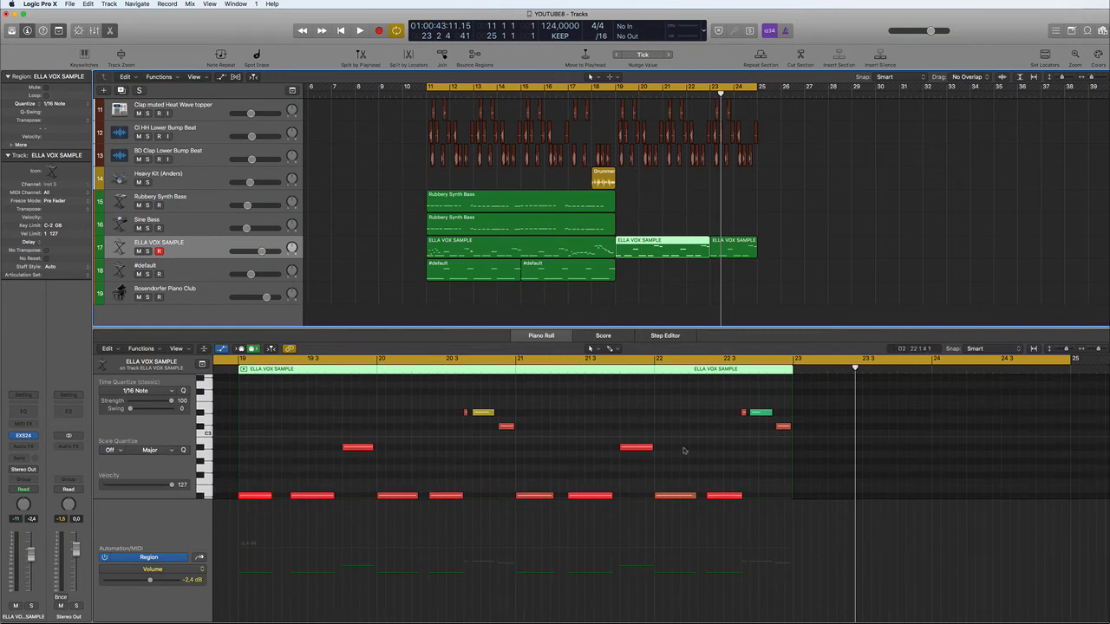
# Select the soft D#3 note in bar 22 of the ELLA VOX SAMPLE region and show the Note Velocity lane
pyautogui.click(762, 413)
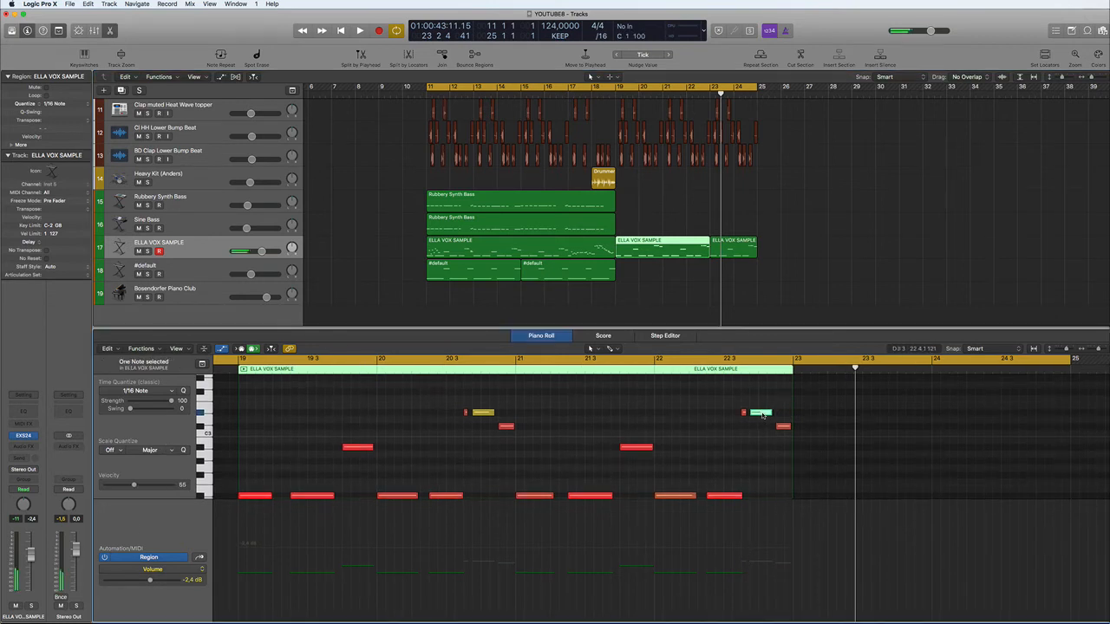
pyautogui.click(201, 573)
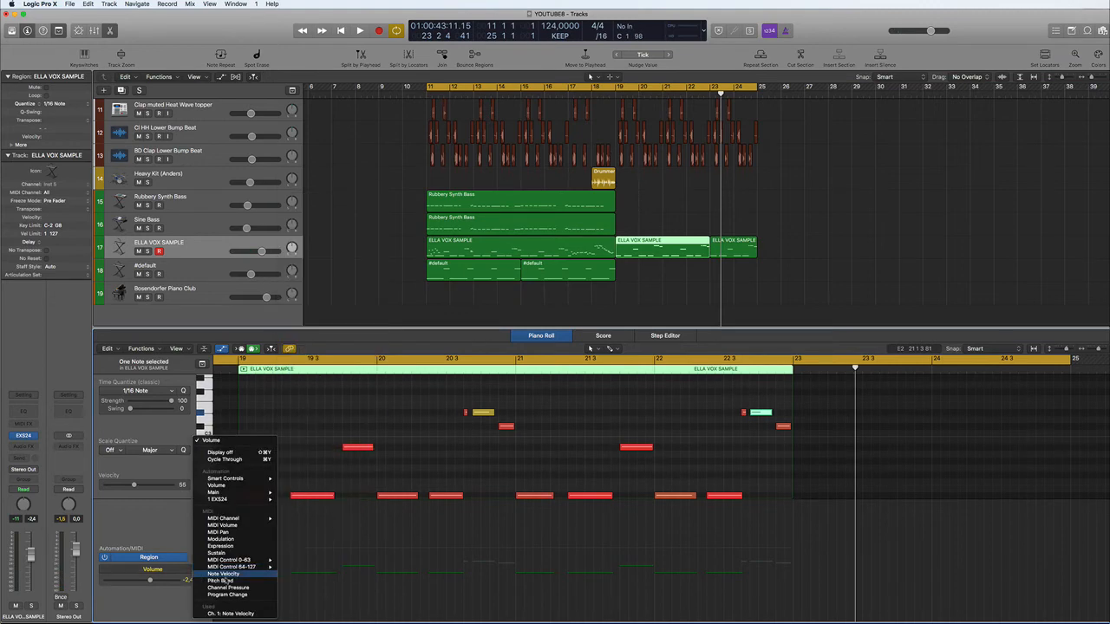
pyautogui.click(224, 574)
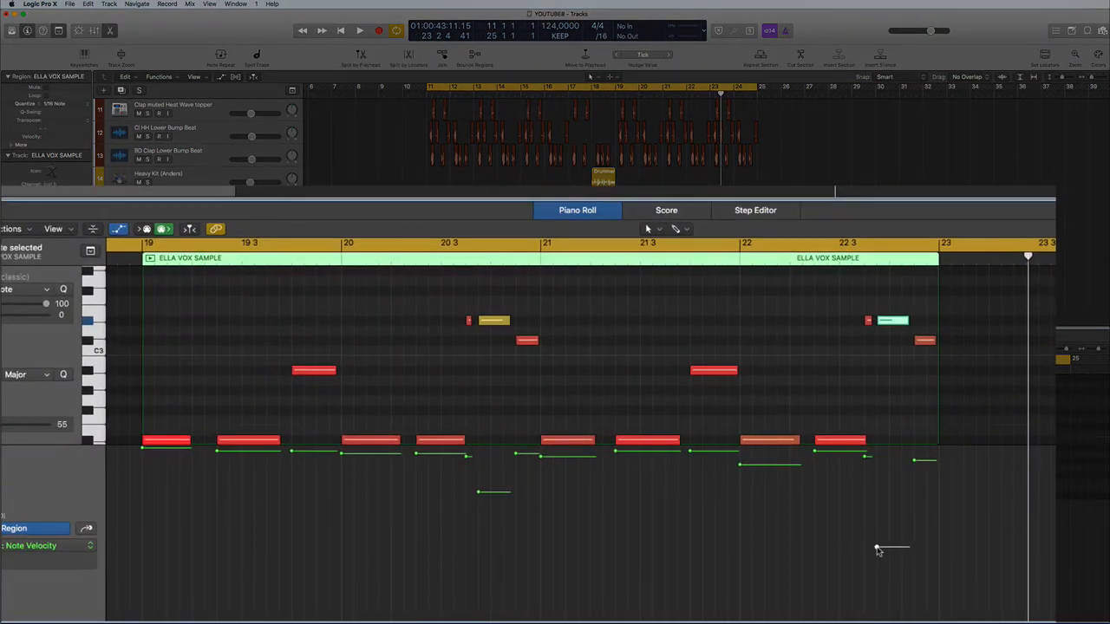
# Raise the velocity of the soft D#3 notes in bars 20 and 22 to match the neighbouring notes, and play the song
pyautogui.moveTo(877, 550); pyautogui.dragTo(877, 450)
pyautogui.moveTo(478, 496); pyautogui.dragTo(478, 449)
pyautogui.press('space')
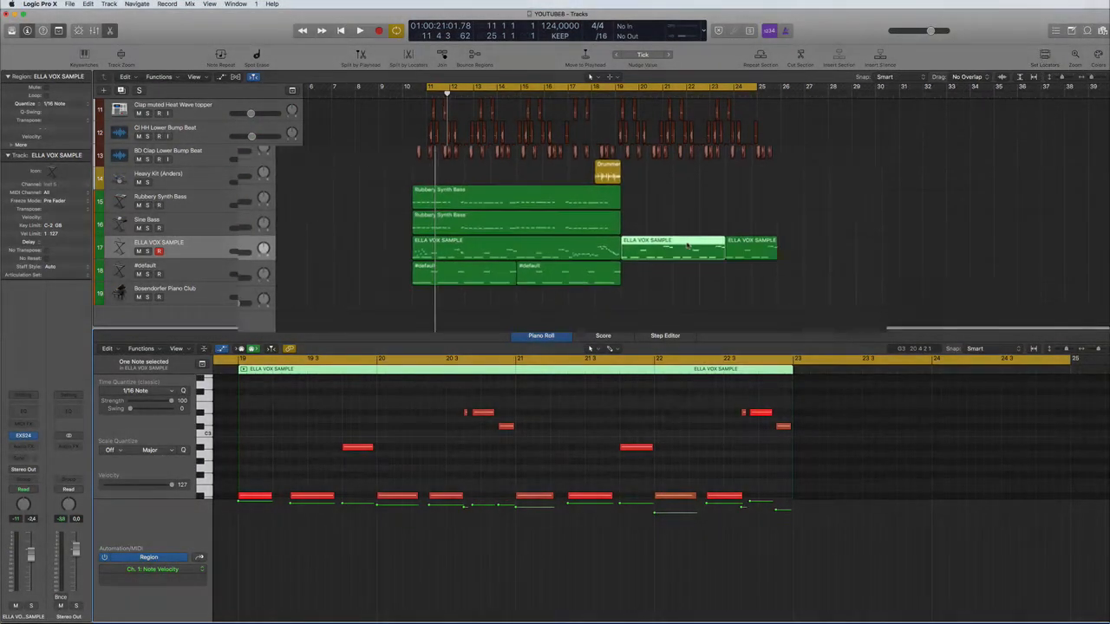
# Copy the ELLA VOX SAMPLE region from bar 19 to bar 11, play it back, and delete the leftover region at bar 23
pyautogui.moveTo(688, 246); pyautogui.dragTo(433, 249)
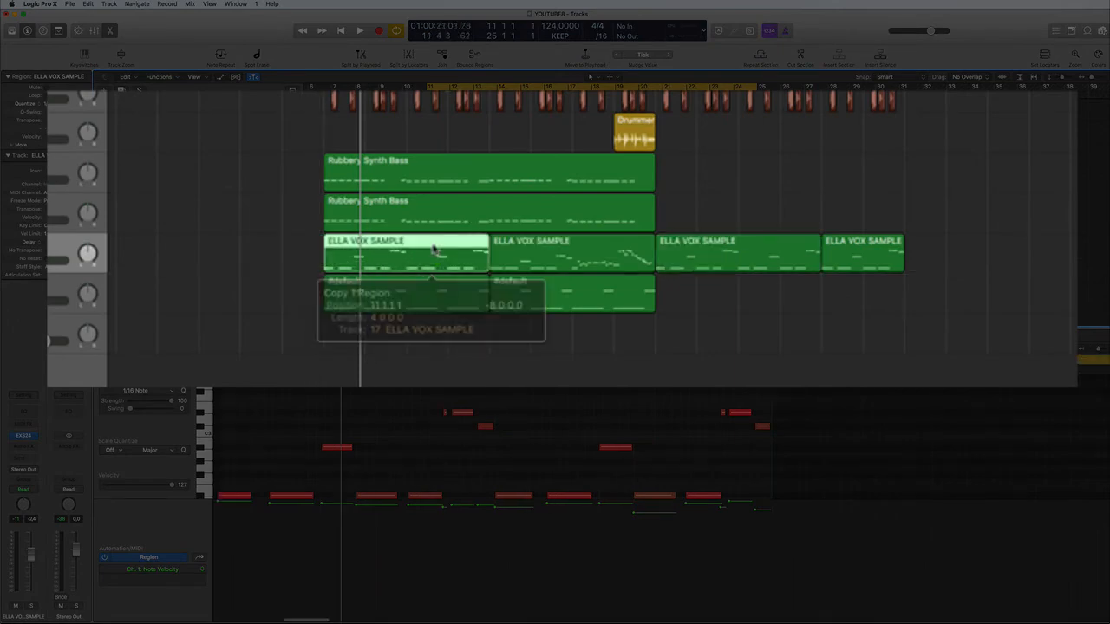
pyautogui.press('space')
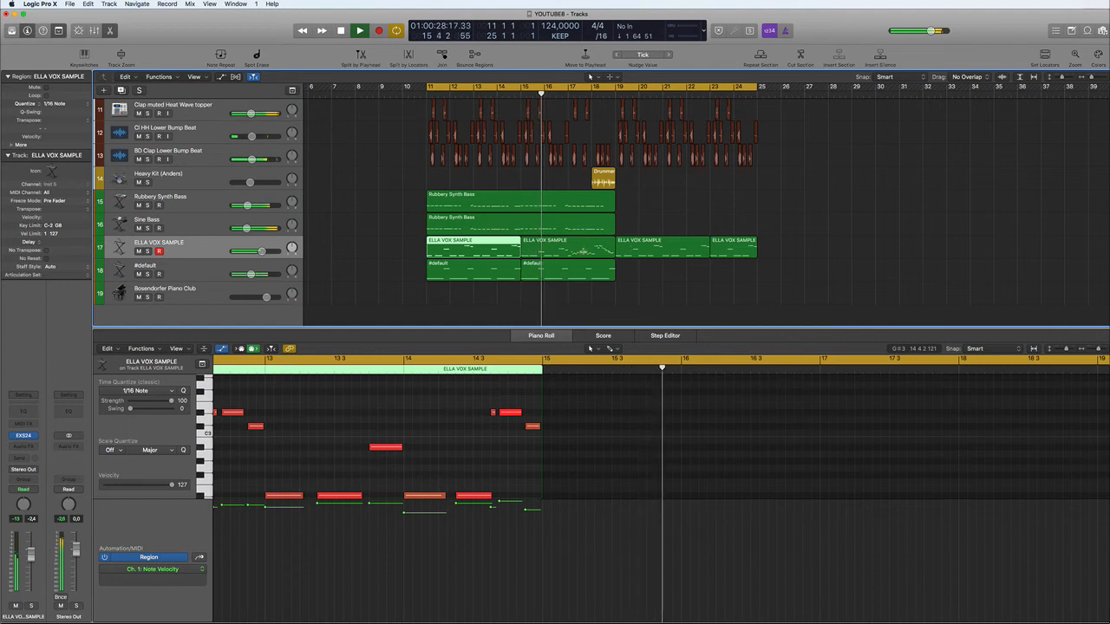
pyautogui.click(573, 249)
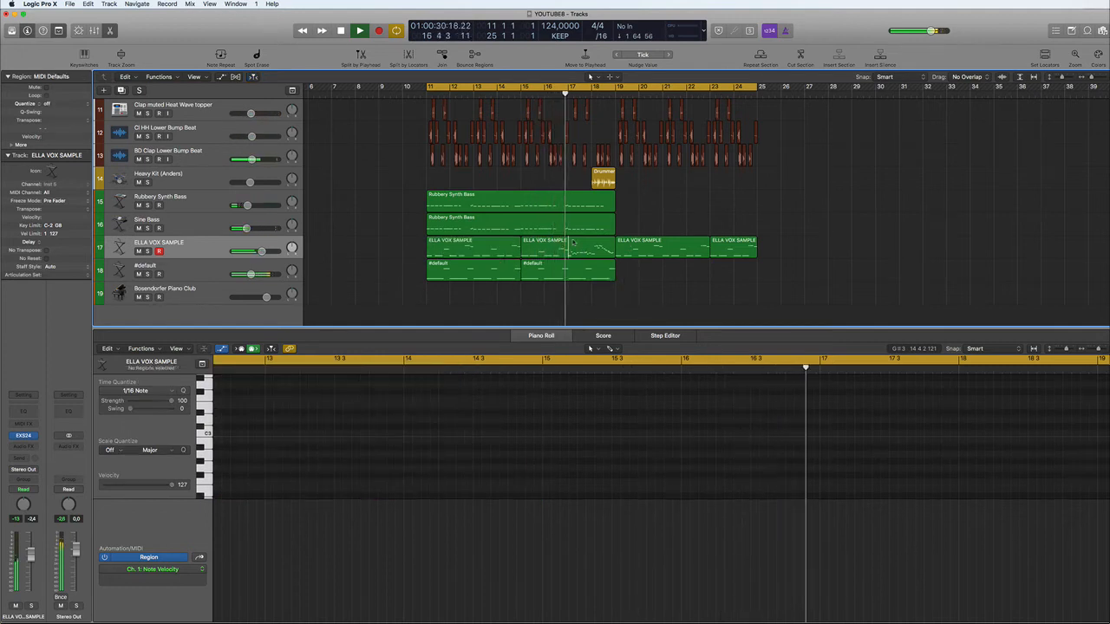
pyautogui.hscroll(10, 573, 217)
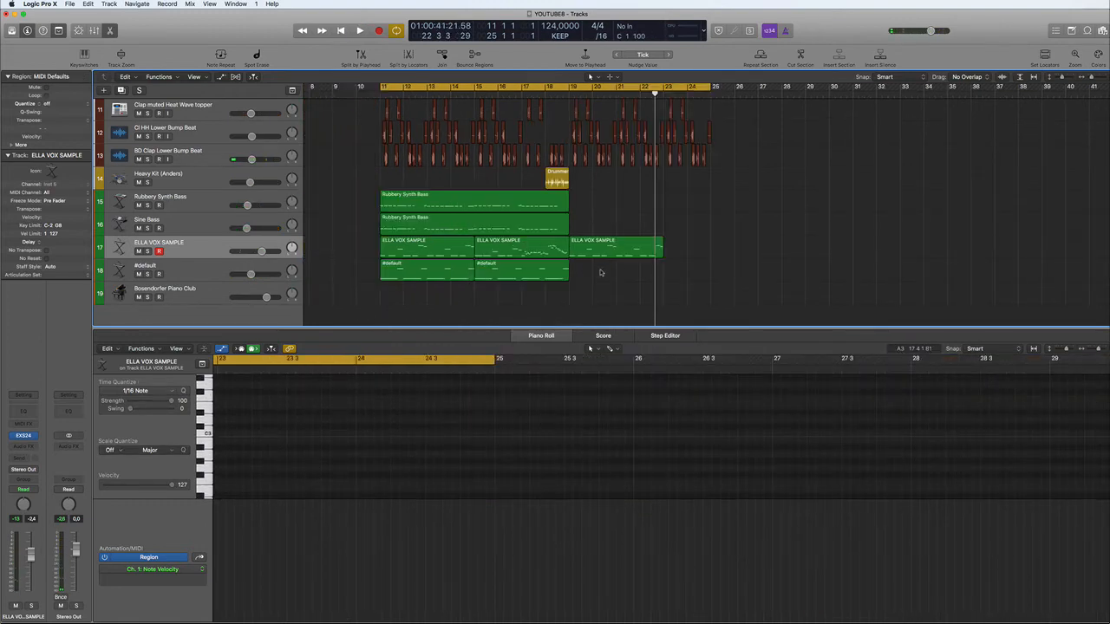
# Copy the Rubbery Synth Bass, Sine Bass and ELLA VOX SAMPLE regions of bars 11 to 19 to bar 3
pyautogui.hscroll(-7, 600, 273)
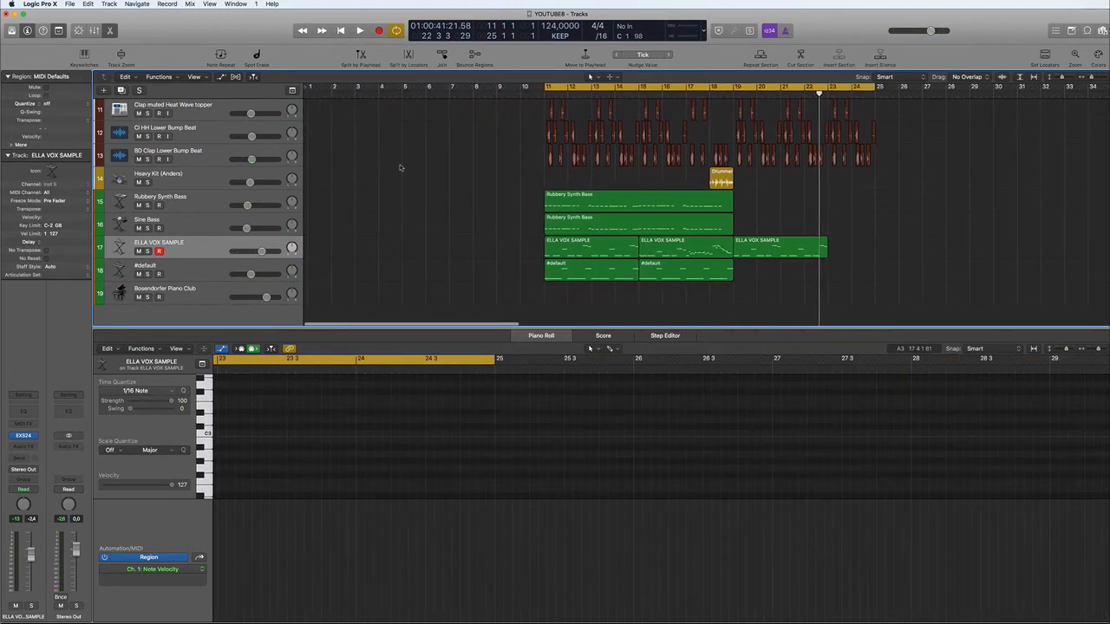
pyautogui.scroll(10, 377, 182)
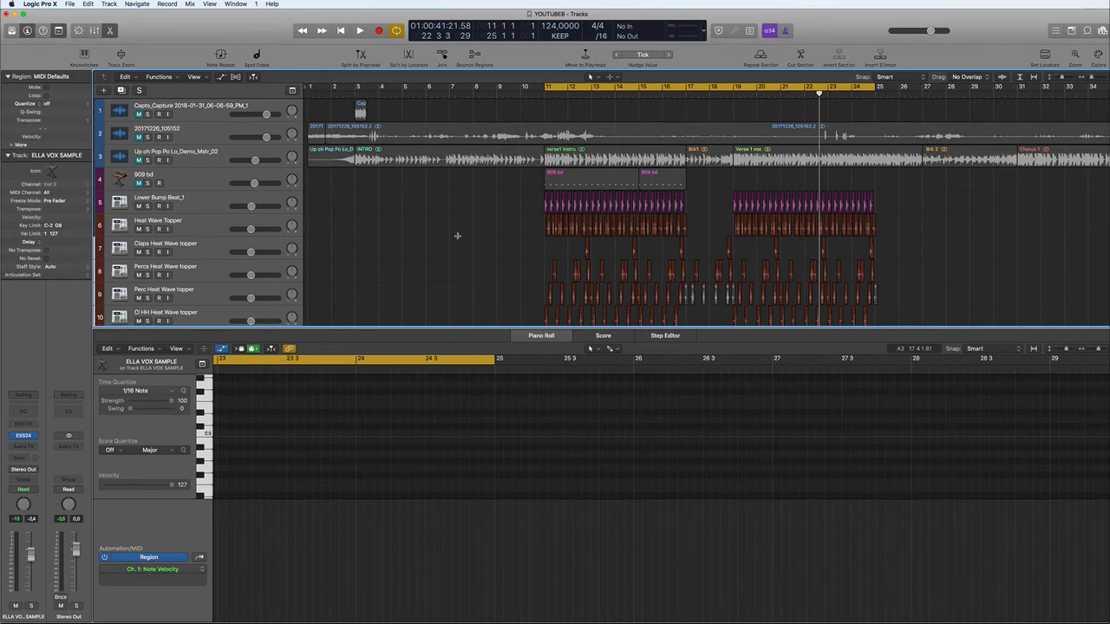
pyautogui.scroll(-10, 457, 235)
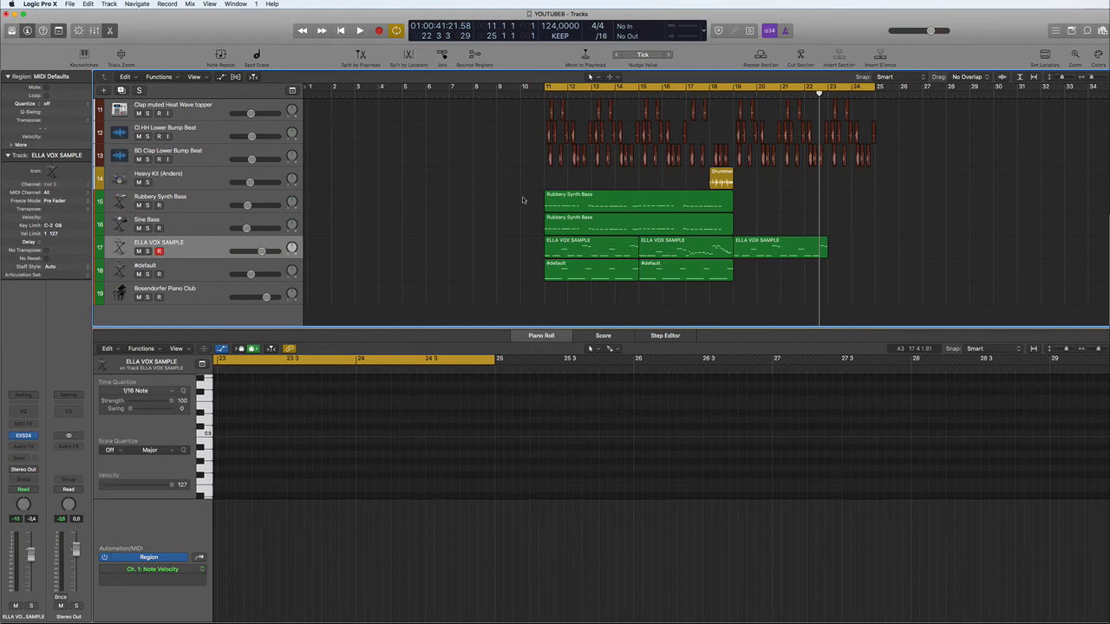
pyautogui.moveTo(525, 228); pyautogui.dragTo(605, 237)
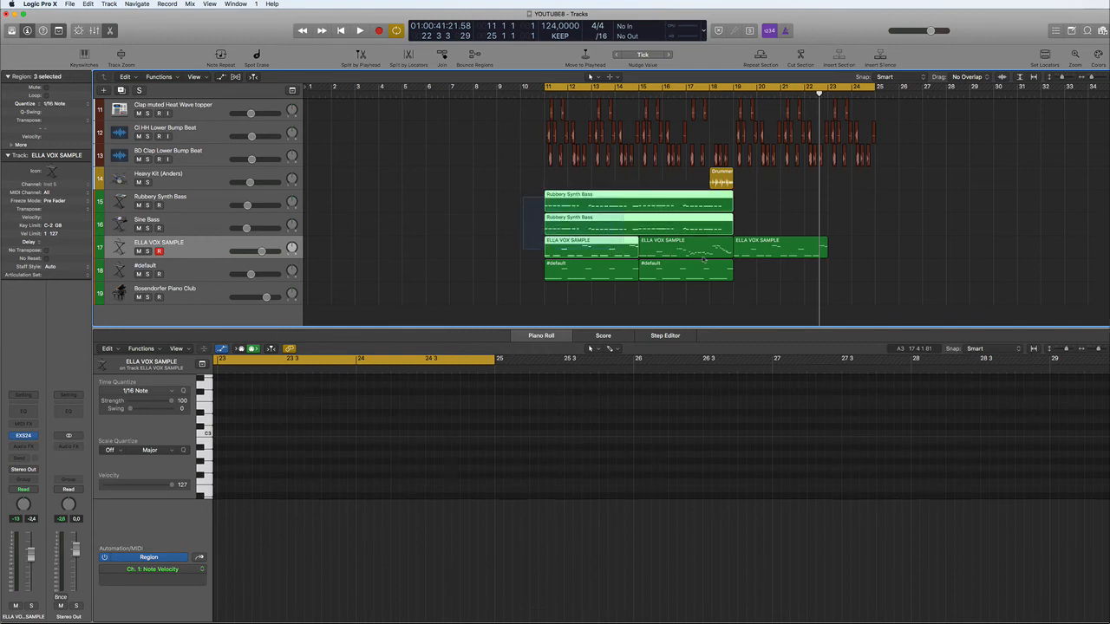
pyautogui.moveTo(704, 260); pyautogui.dragTo(703, 259)
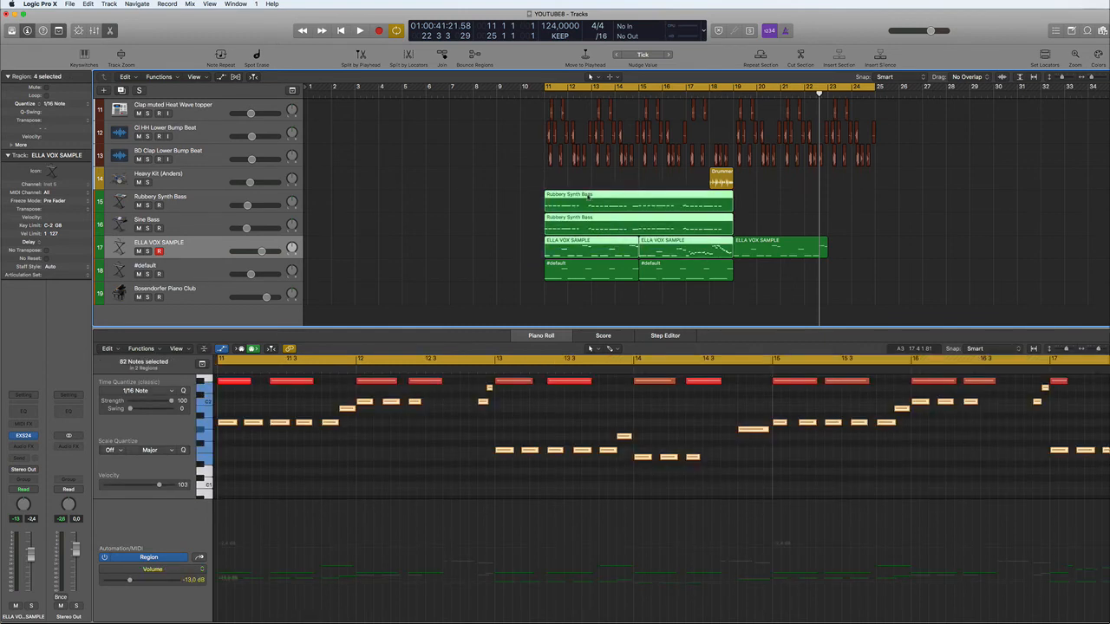
pyautogui.moveTo(589, 197); pyautogui.dragTo(394, 219)
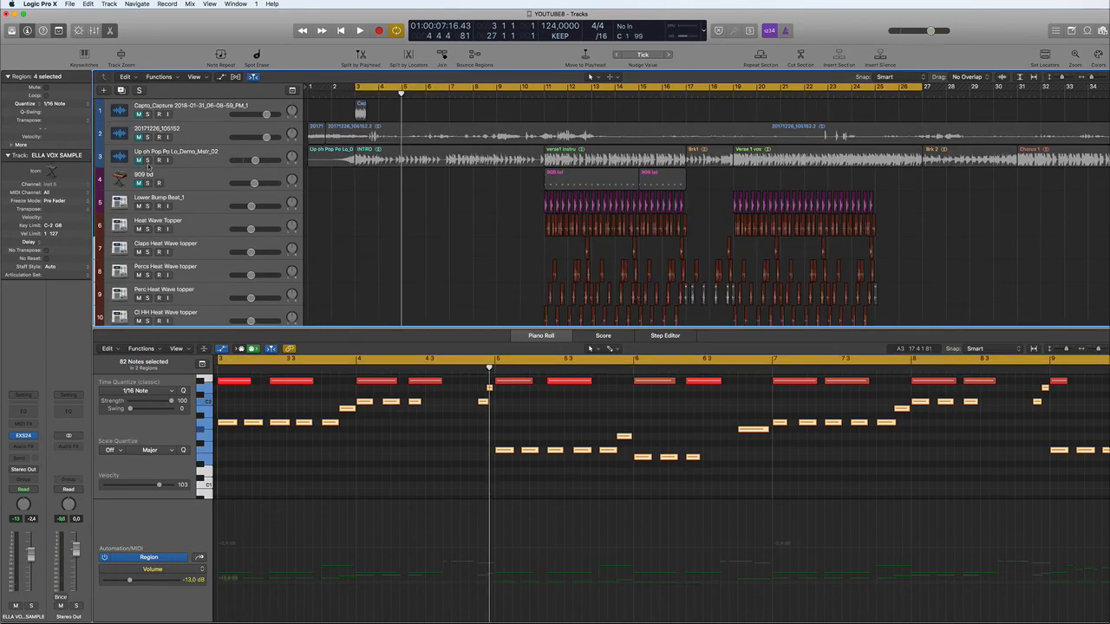
# Solo the Up oh Pop Po Lo_Demo_Mstr_02 track, listen to its intro as a reference, and turn the solo off
pyautogui.click(147, 160)
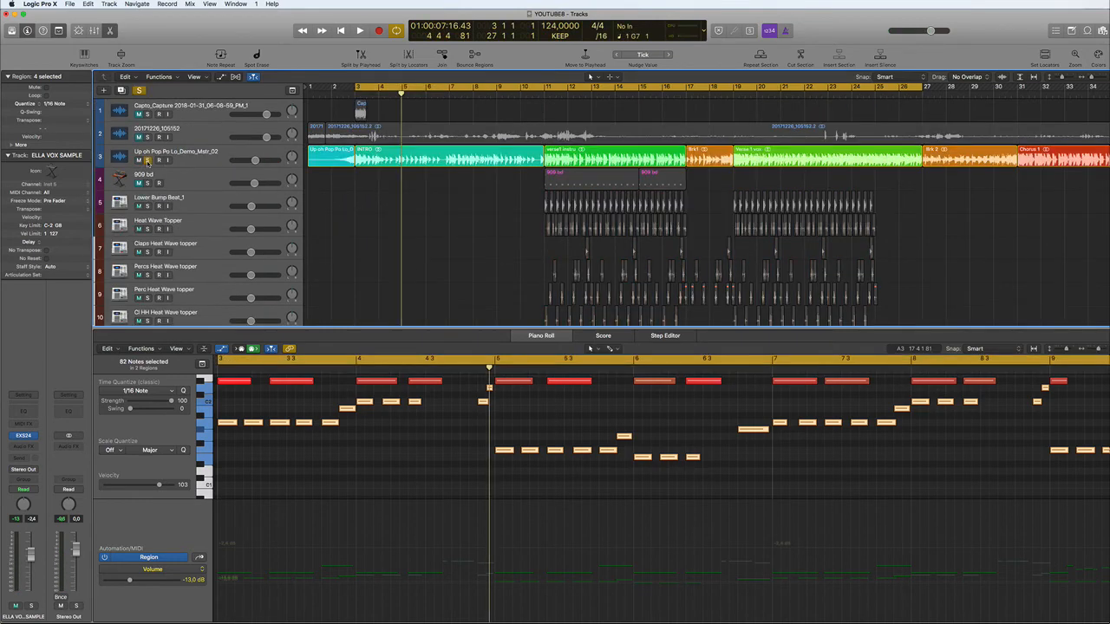
pyautogui.press('space')
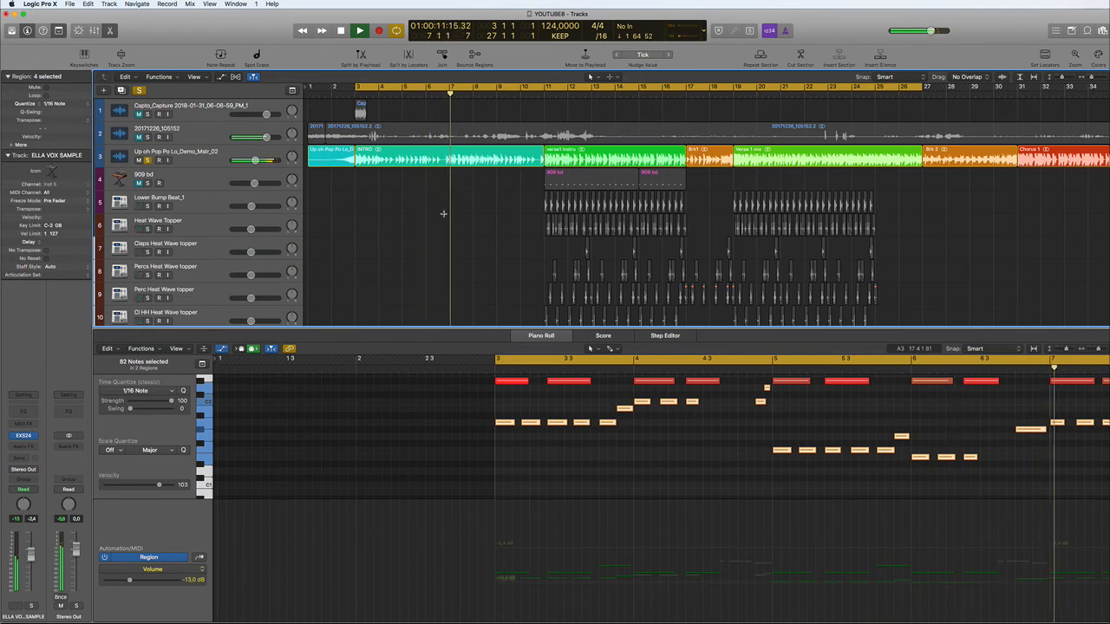
pyautogui.press('space')
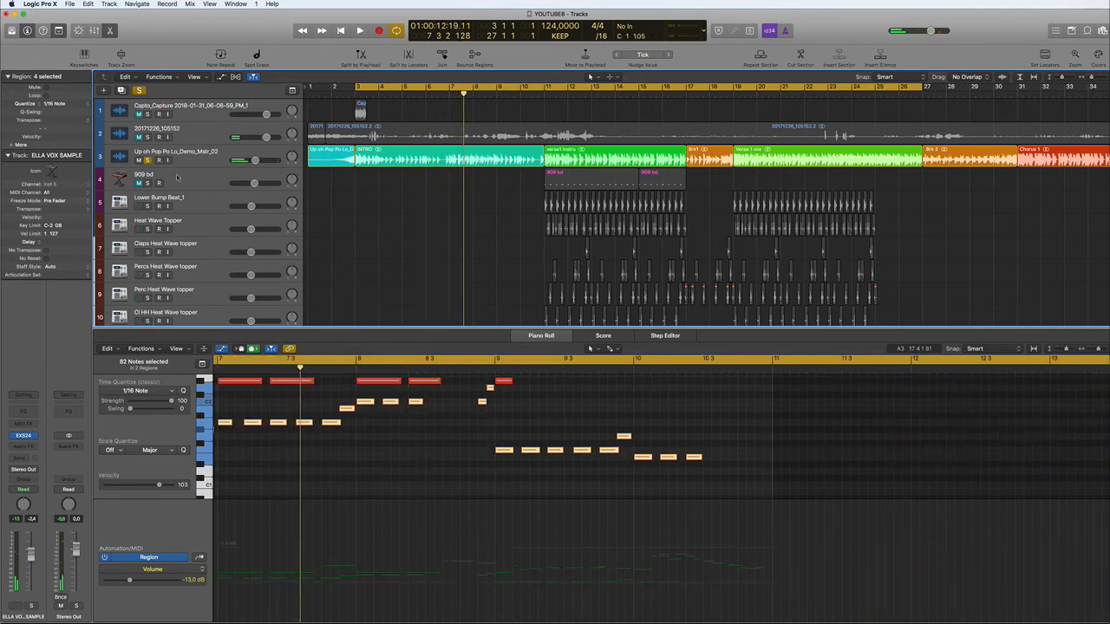
pyautogui.scroll(-10, 391, 206)
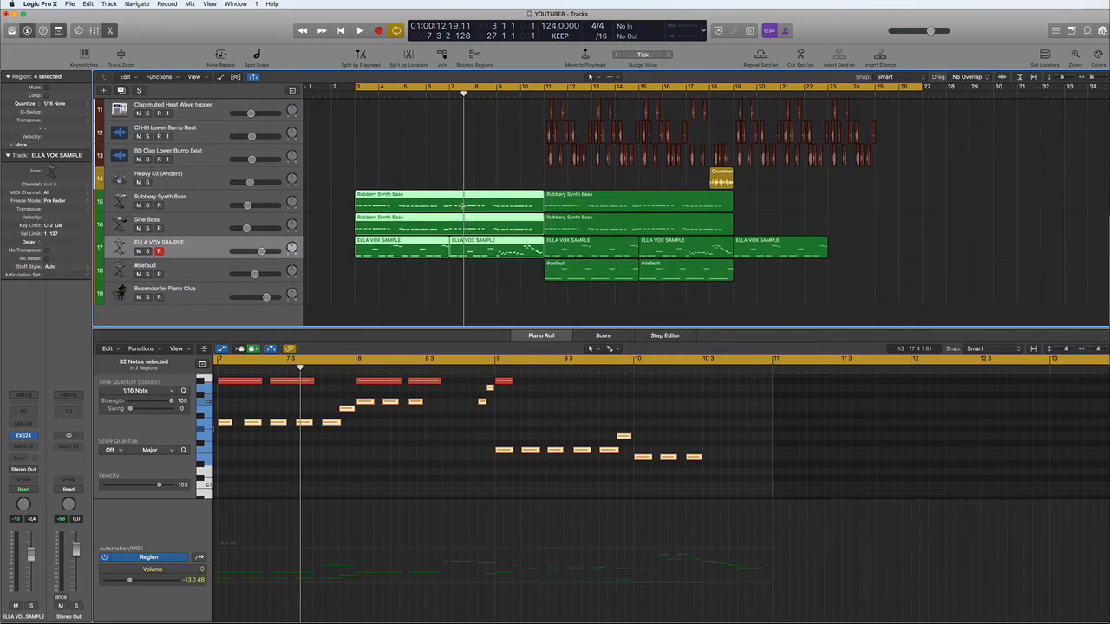
# Play the song from bar 3 and delete the ELLA VOX SAMPLE region at bar 3
pyautogui.press('space')
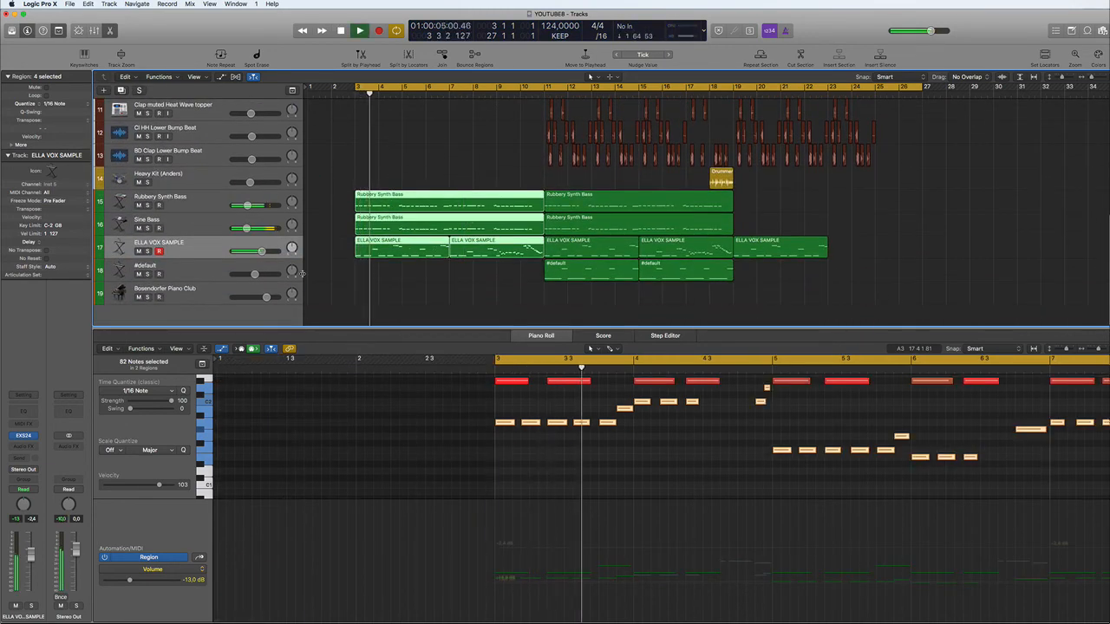
pyautogui.click(372, 280)
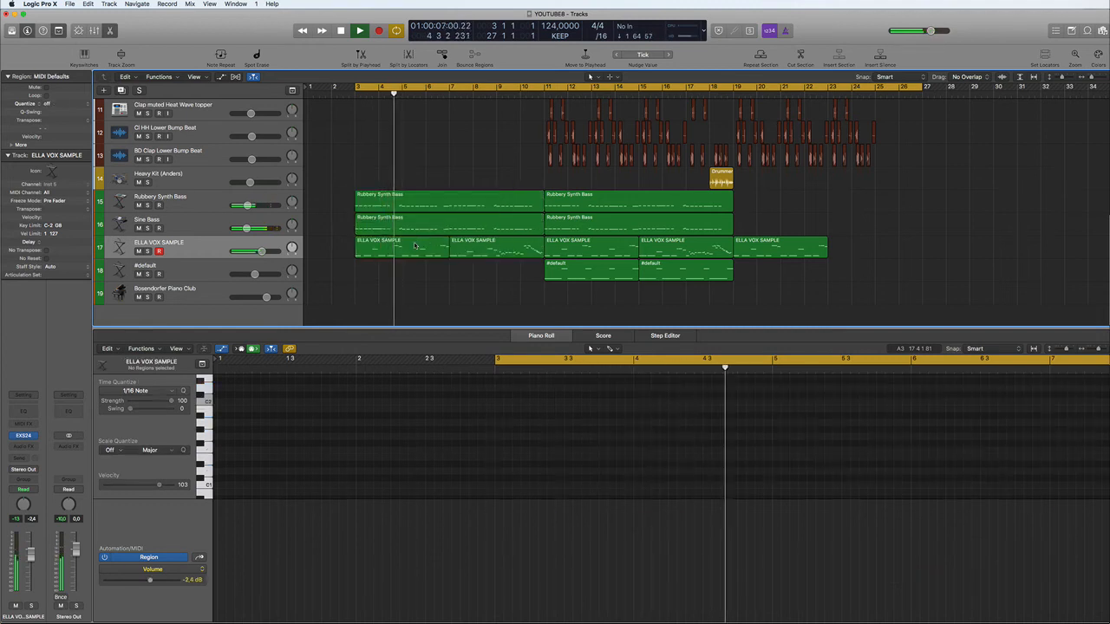
pyautogui.click(415, 246)
pyautogui.press('Delete')
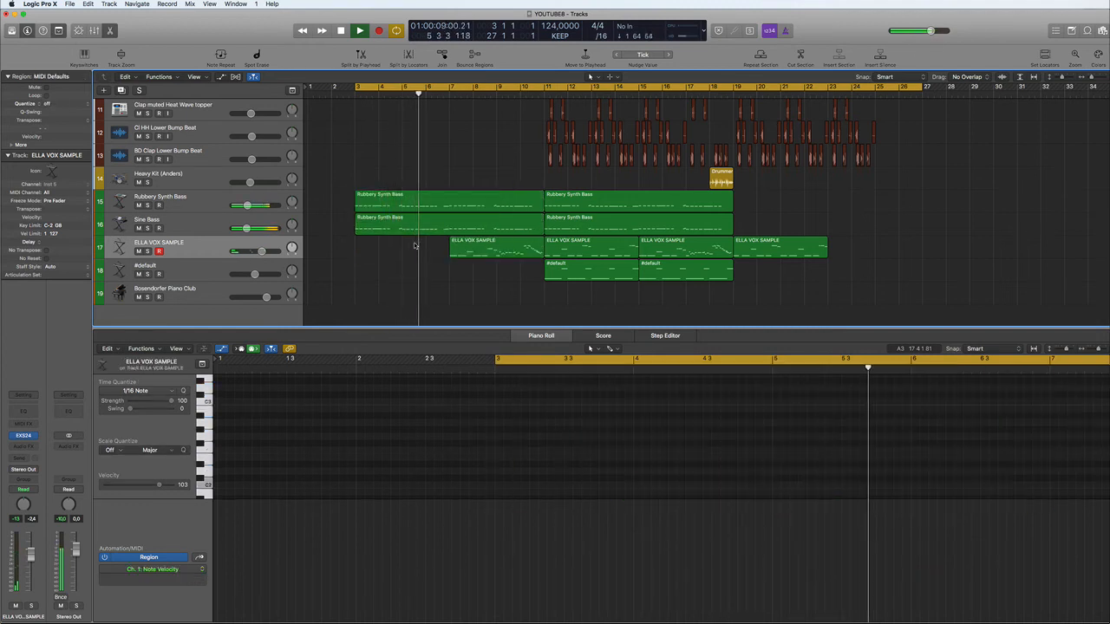
# Replace the ELLA VOX SAMPLE region at bar 7 with a copy of the region at bar 19
pyautogui.press('super+Left')
pyautogui.press('super+Left')
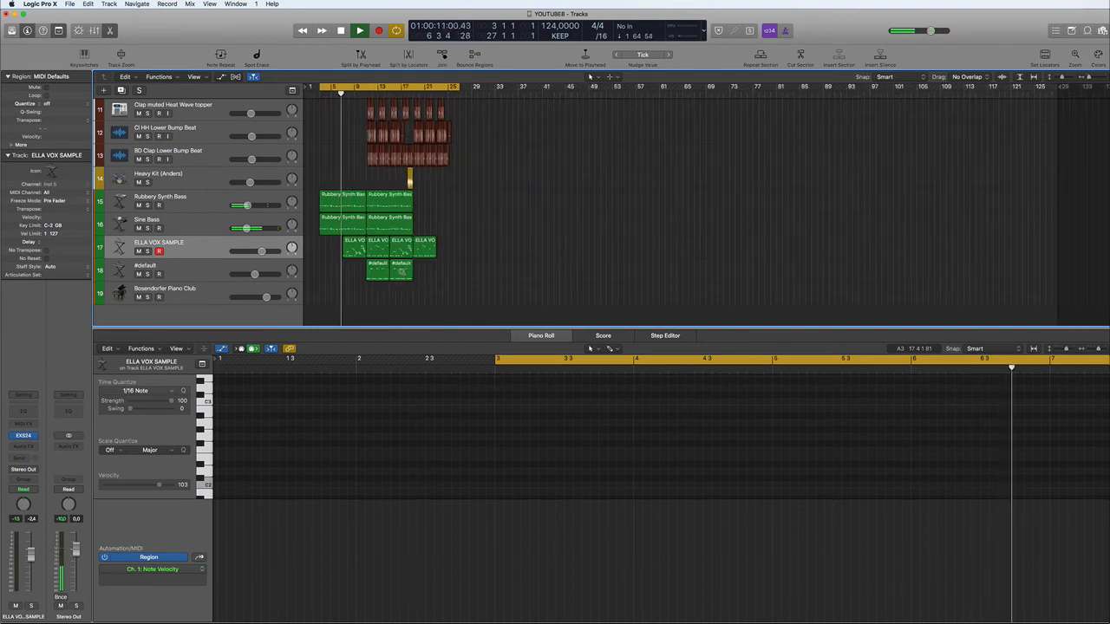
pyautogui.press('super+Up')
pyautogui.press('super+Up')
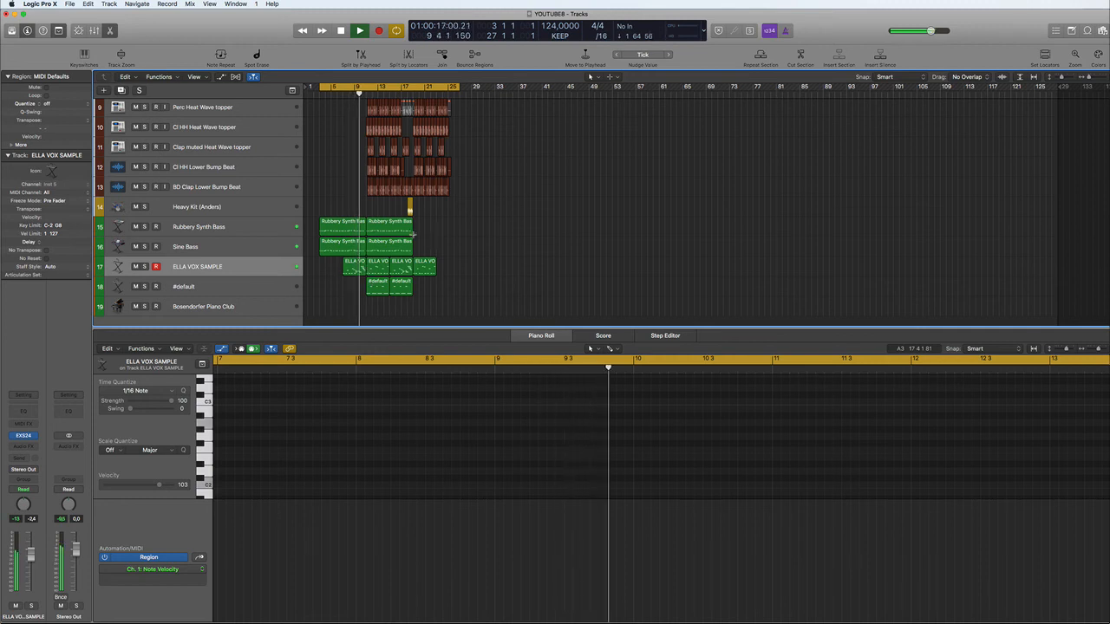
pyautogui.click(357, 267)
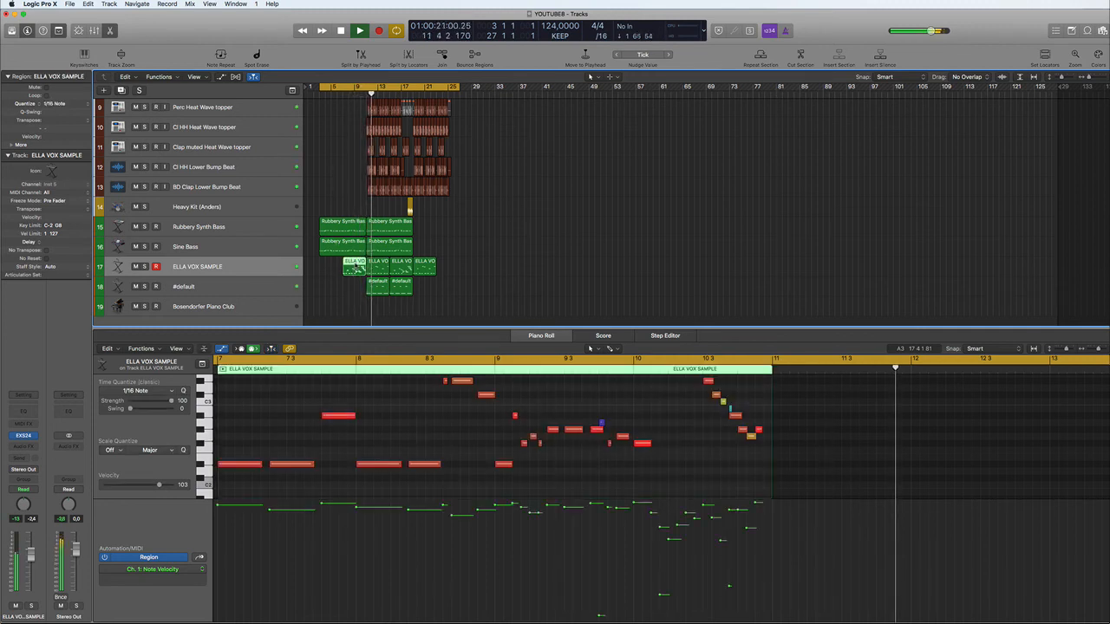
pyautogui.press('Delete')
pyautogui.click(426, 266)
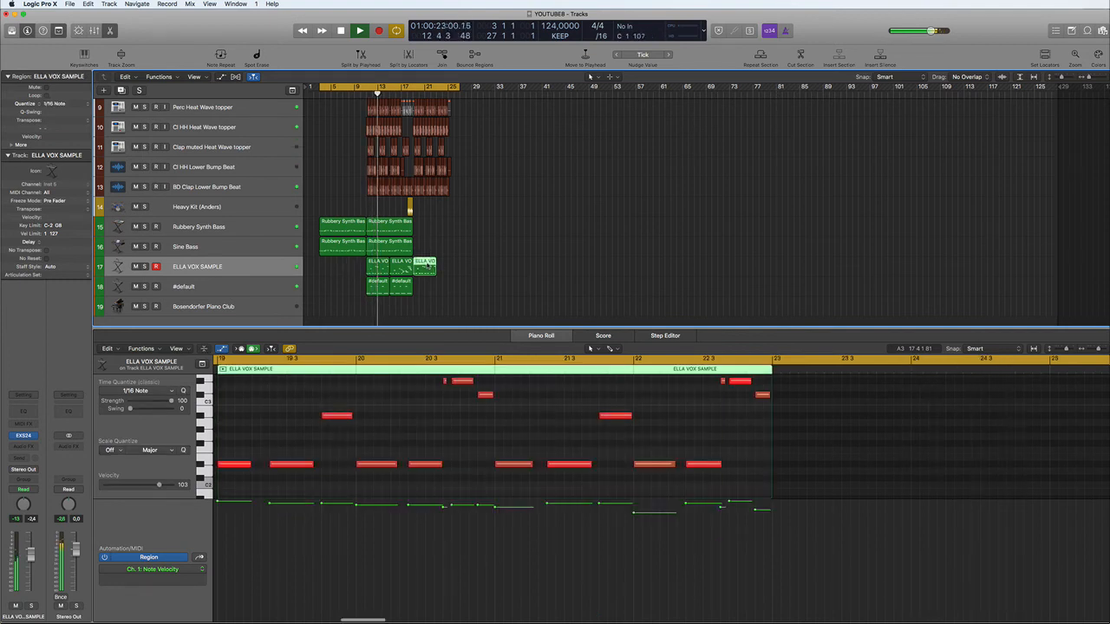
pyautogui.moveTo(427, 266); pyautogui.dragTo(358, 267)
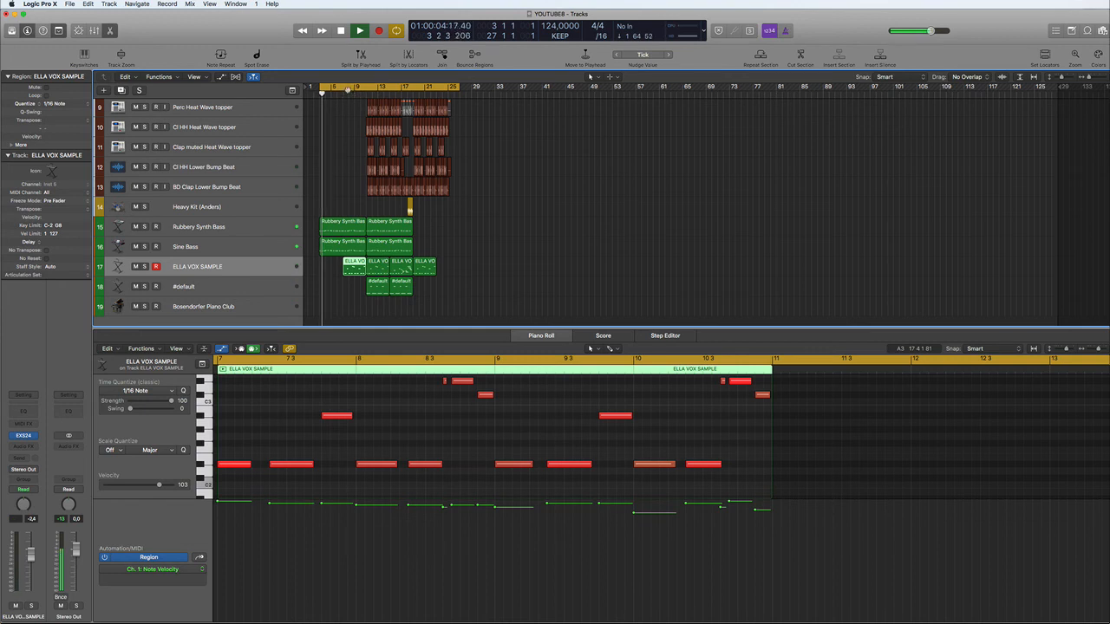
# Turn off the cycle, listen through the vocal section from bar 7 into bar 12, and look over the track list
pyautogui.click(354, 89)
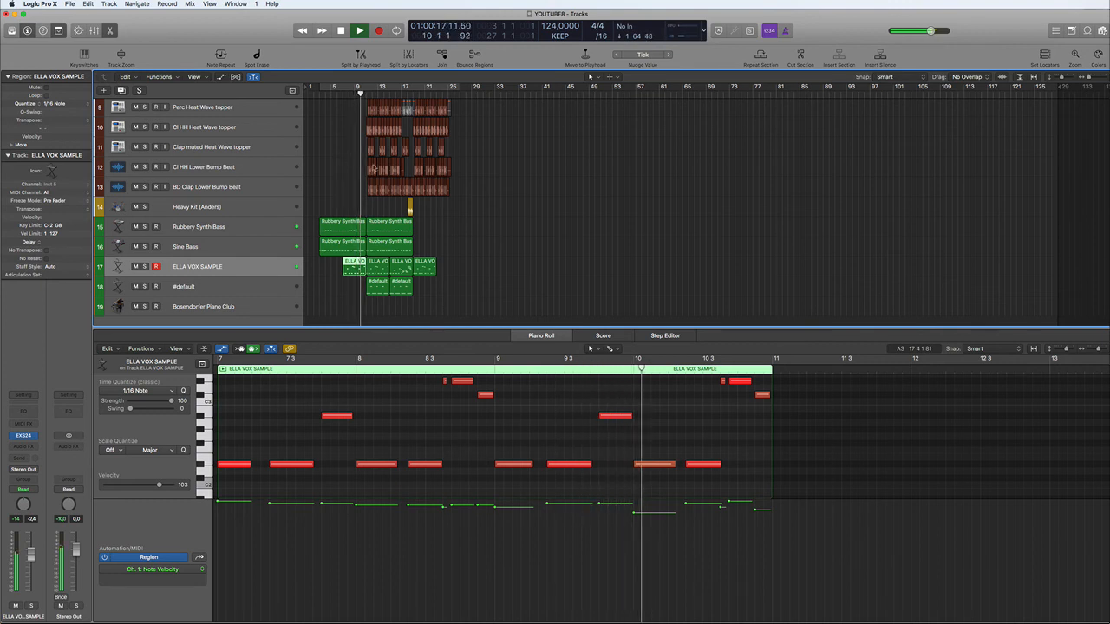
pyautogui.press('space')
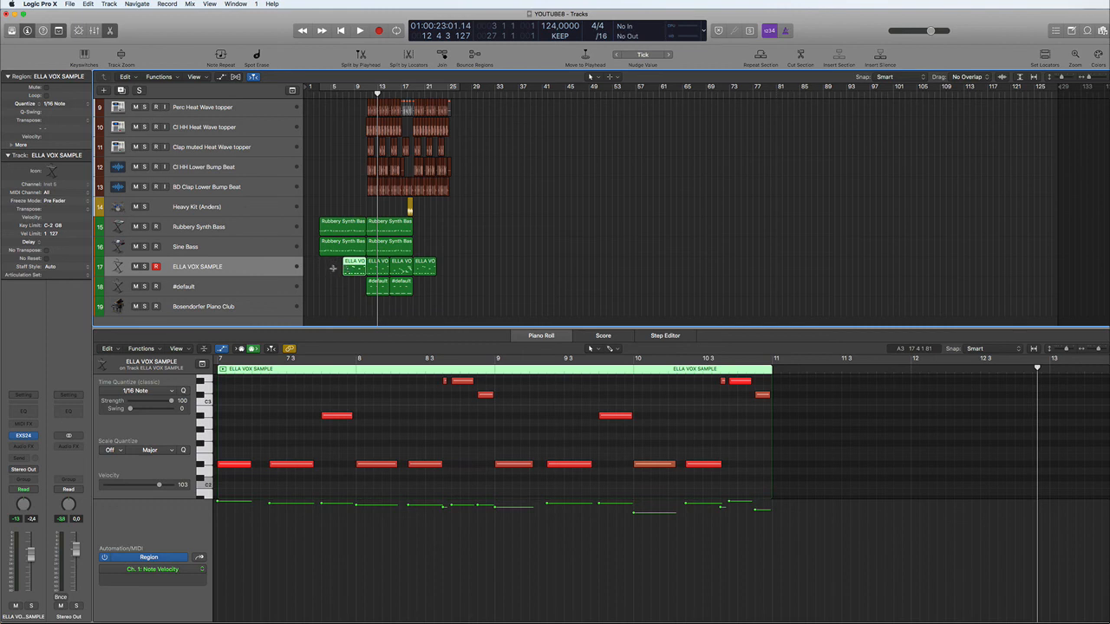
pyautogui.scroll(8, 315, 267)
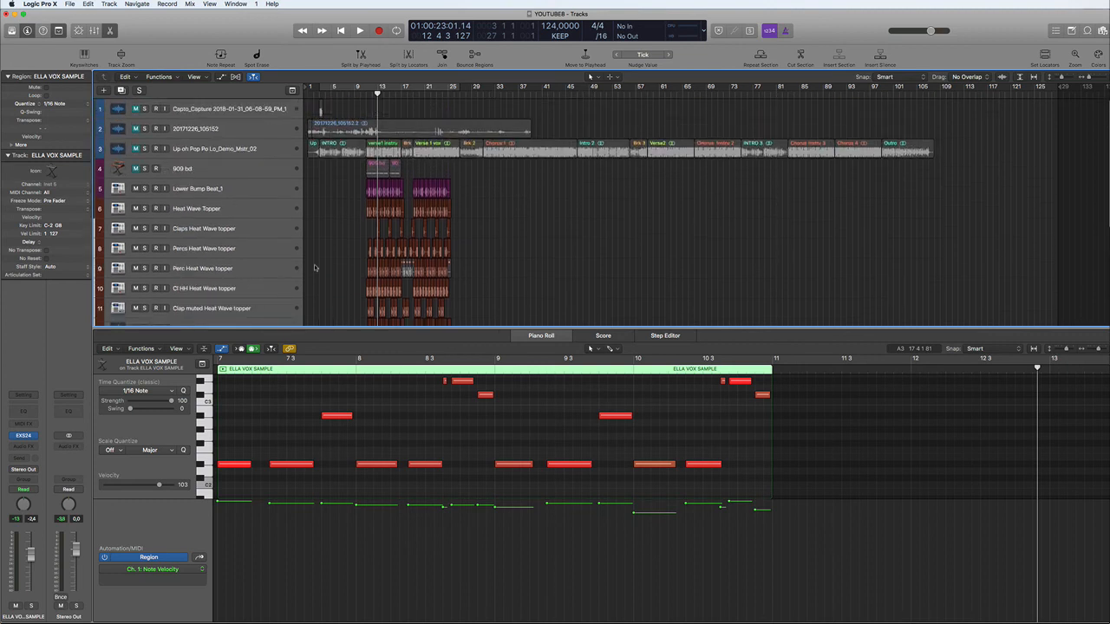
pyautogui.scroll(-5, 317, 271)
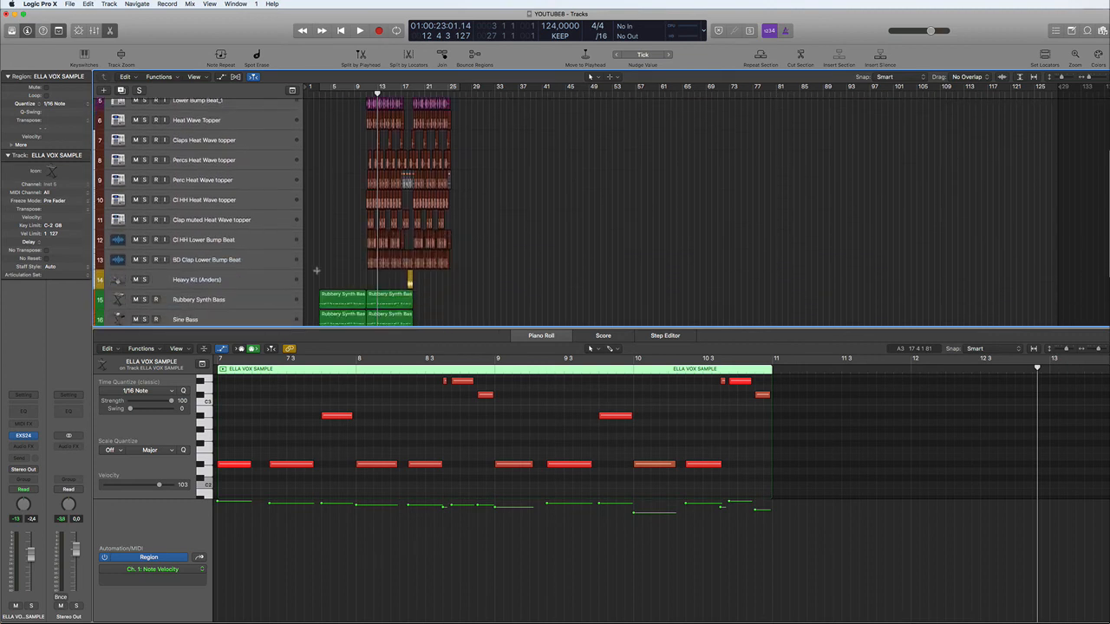
pyautogui.scroll(-5, 492, 276)
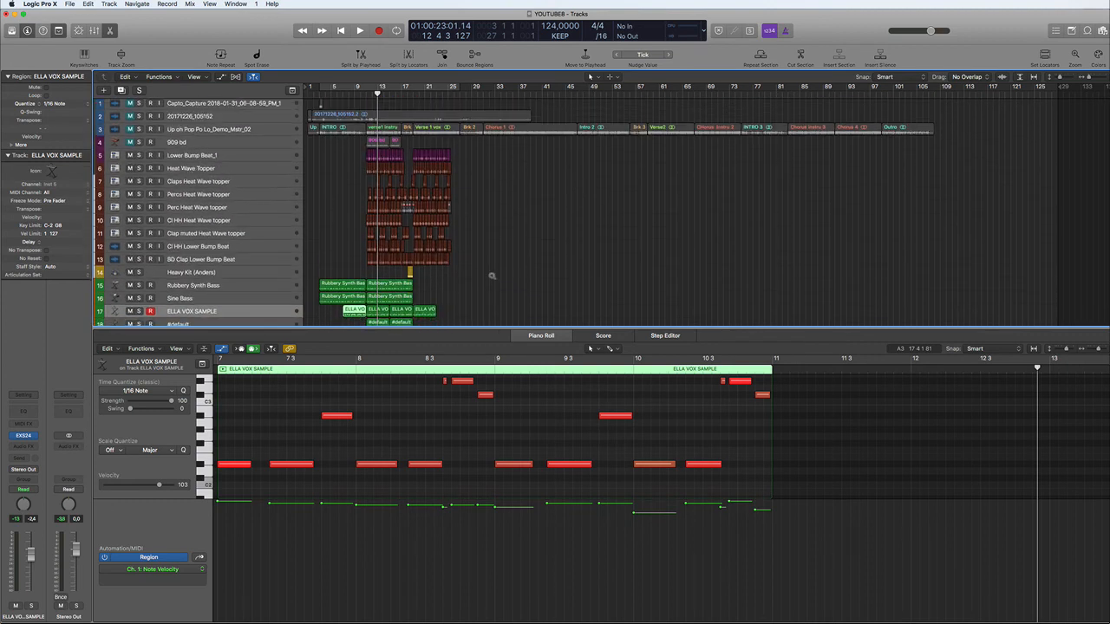
pyautogui.scroll(-2, 491, 276)
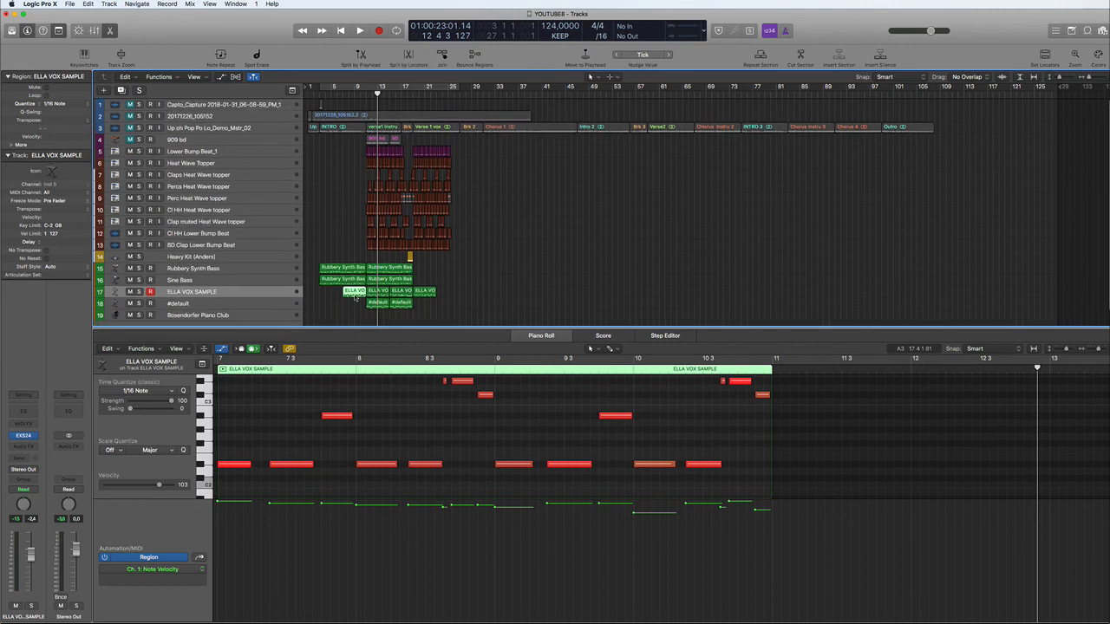
# Select all ELLA VOX SAMPLE regions, set the cycle range to bars 7 to 30, and play it
pyautogui.click(227, 296)
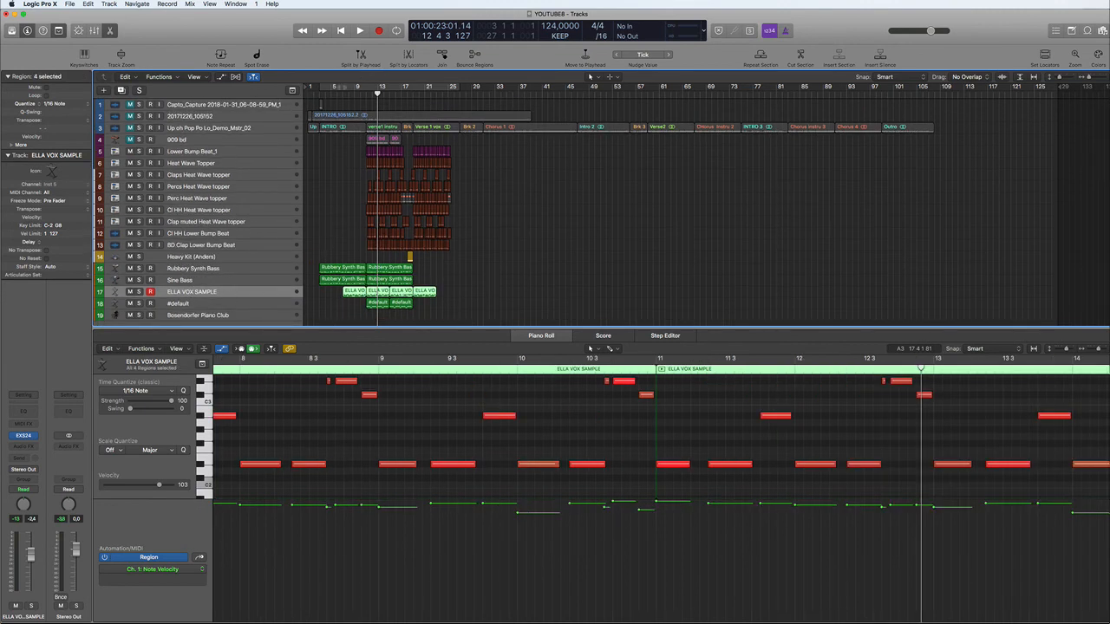
pyautogui.moveTo(342, 89); pyautogui.dragTo(475, 89)
pyautogui.press('space')
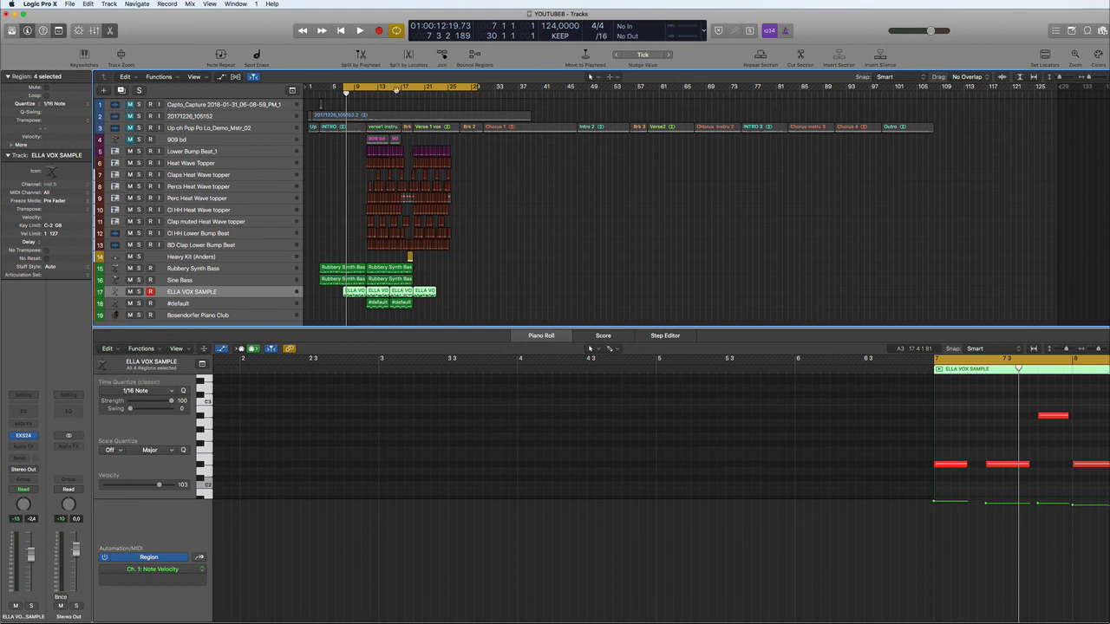
# Move the cycle range to bars 3 to 26 and briefly play the arrangement from bar 3
pyautogui.moveTo(395, 91); pyautogui.dragTo(371, 90)
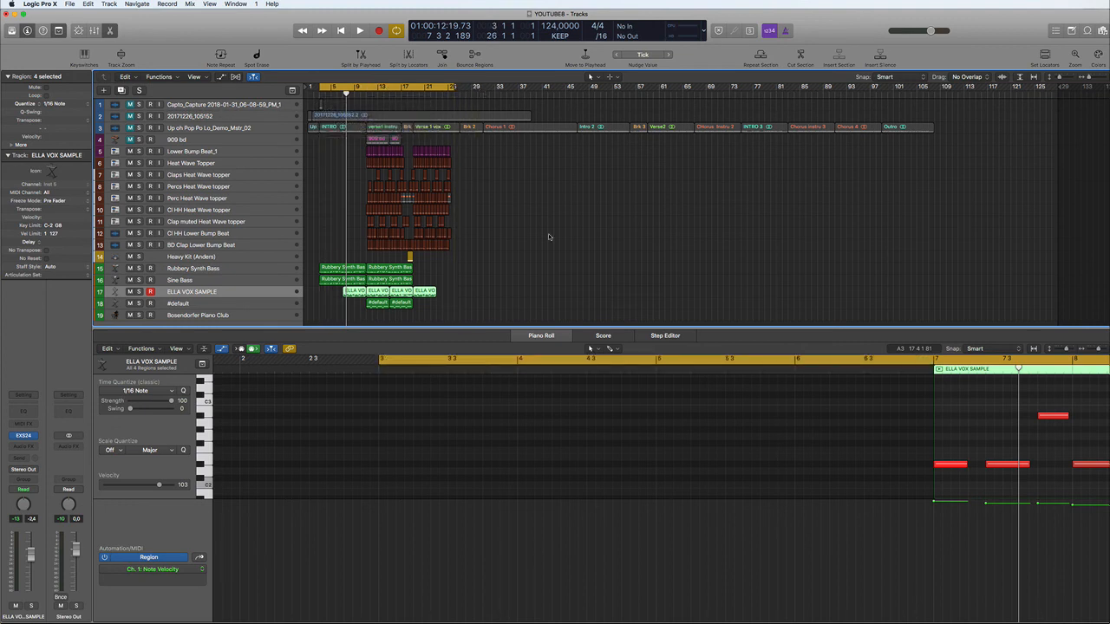
pyautogui.press('space')
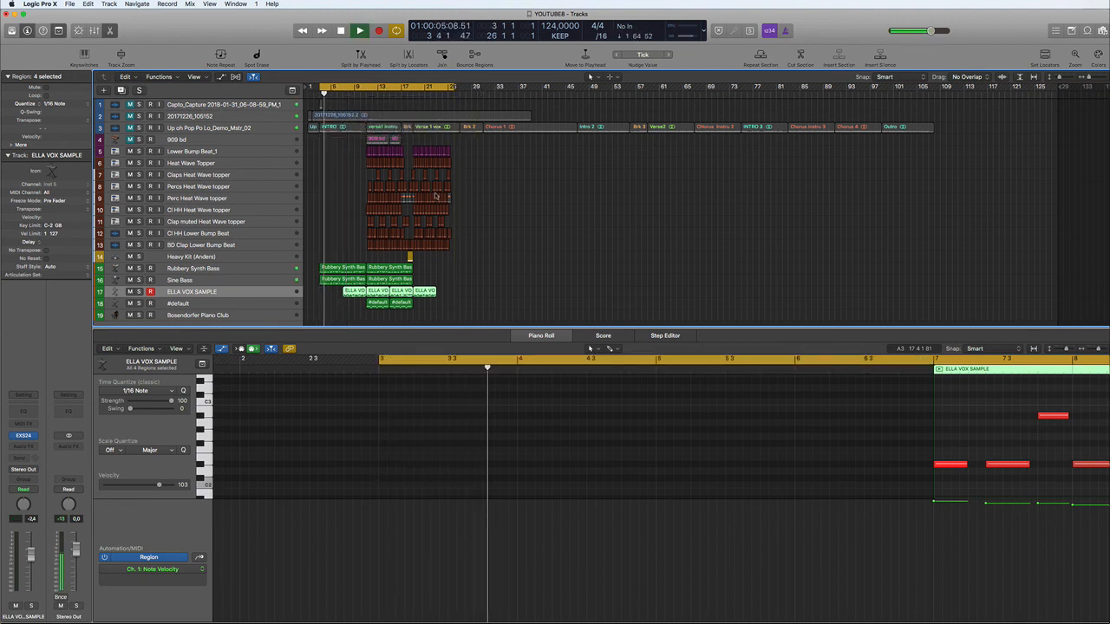
pyautogui.press('space')
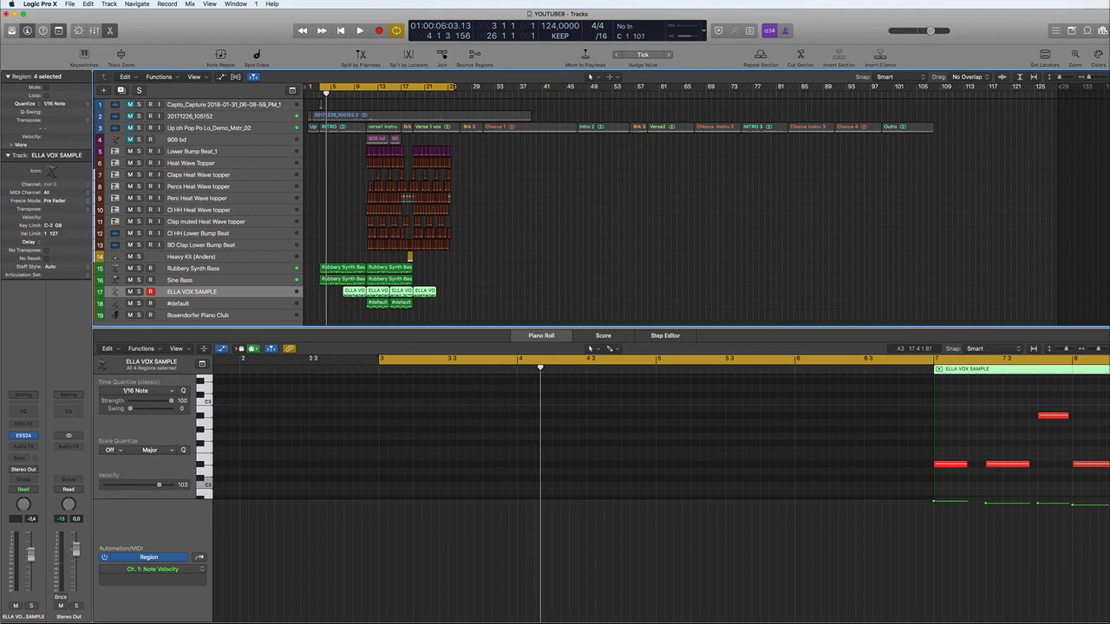